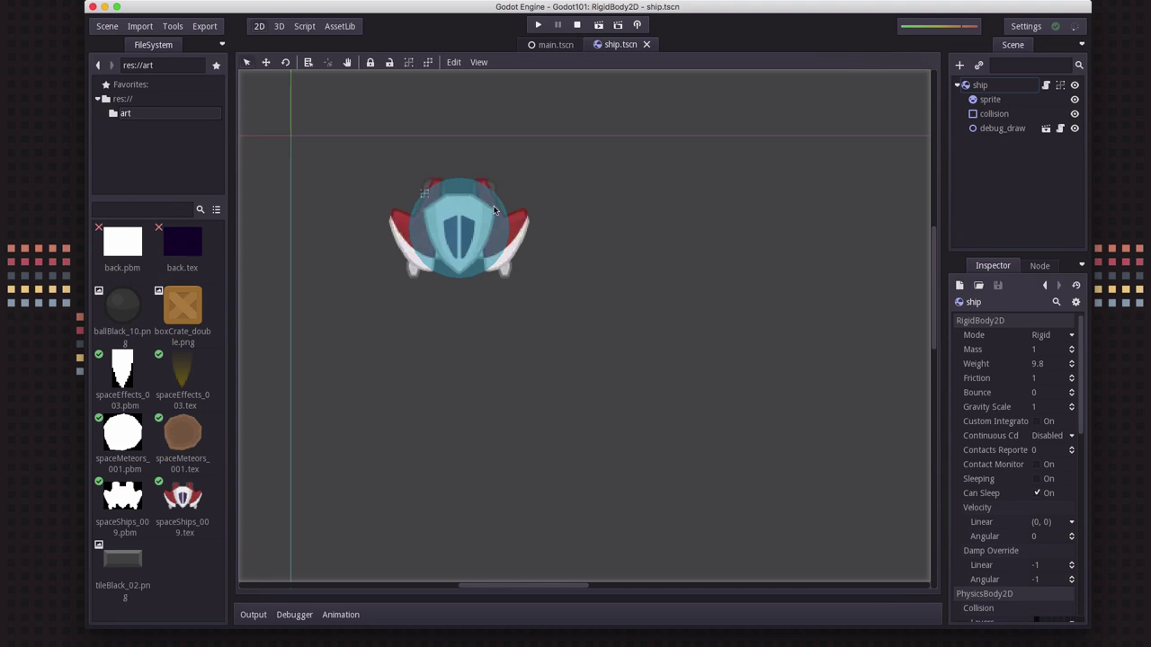
Review the ship's sprite, collision and debug_draw nodes and test-run the ship scene
click(1017, 99)
click(1013, 115)
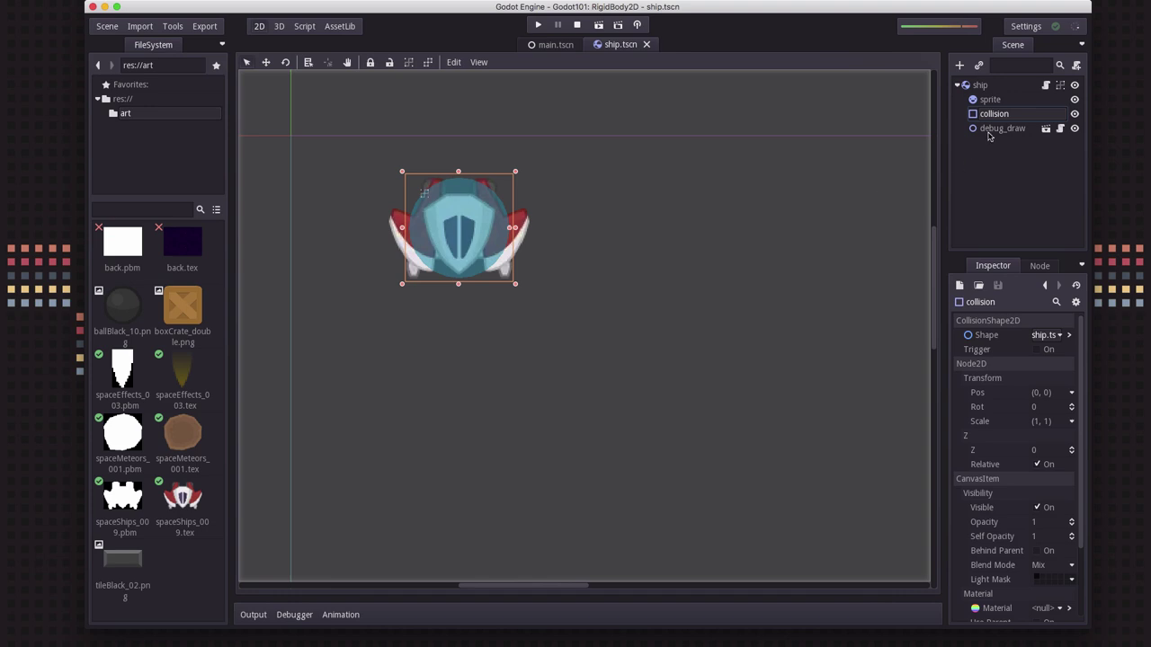
click(1003, 128)
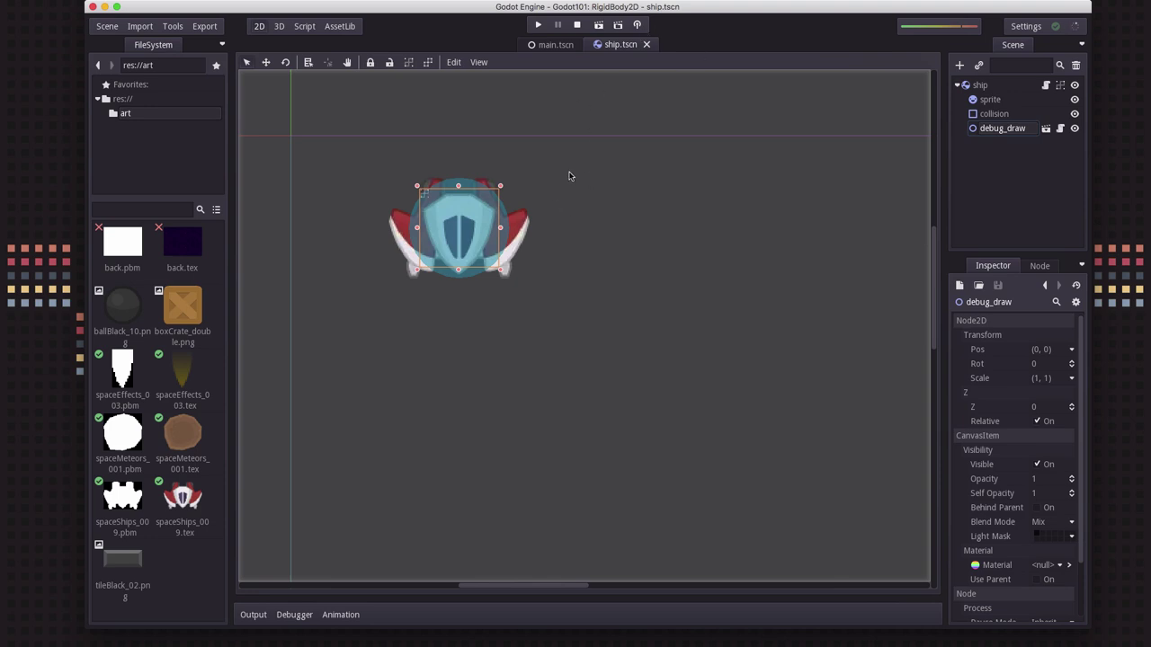
click(599, 25)
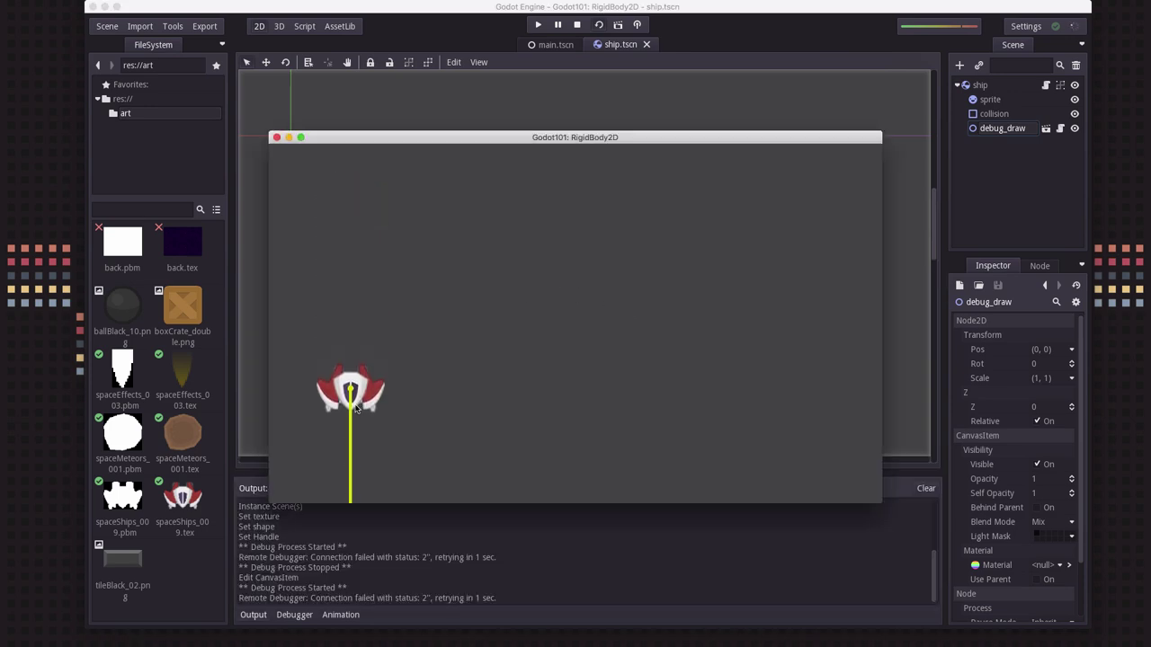
click(276, 137)
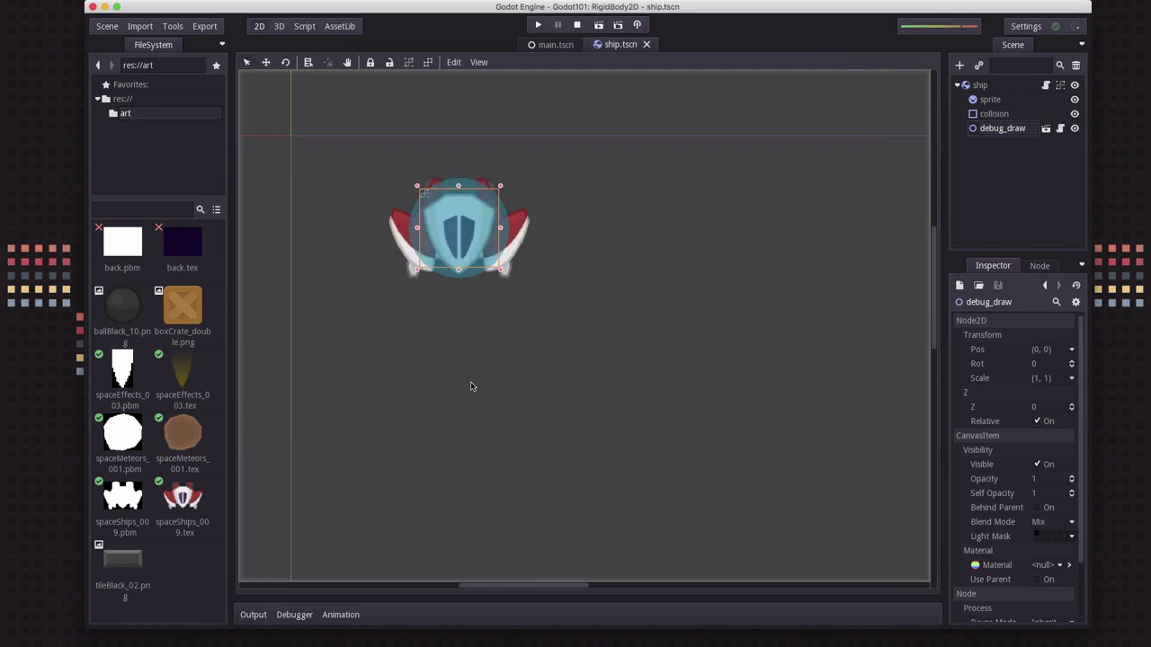
Set default_gravity to 0 in the Physics 2d section of the project settings
click(112, 27)
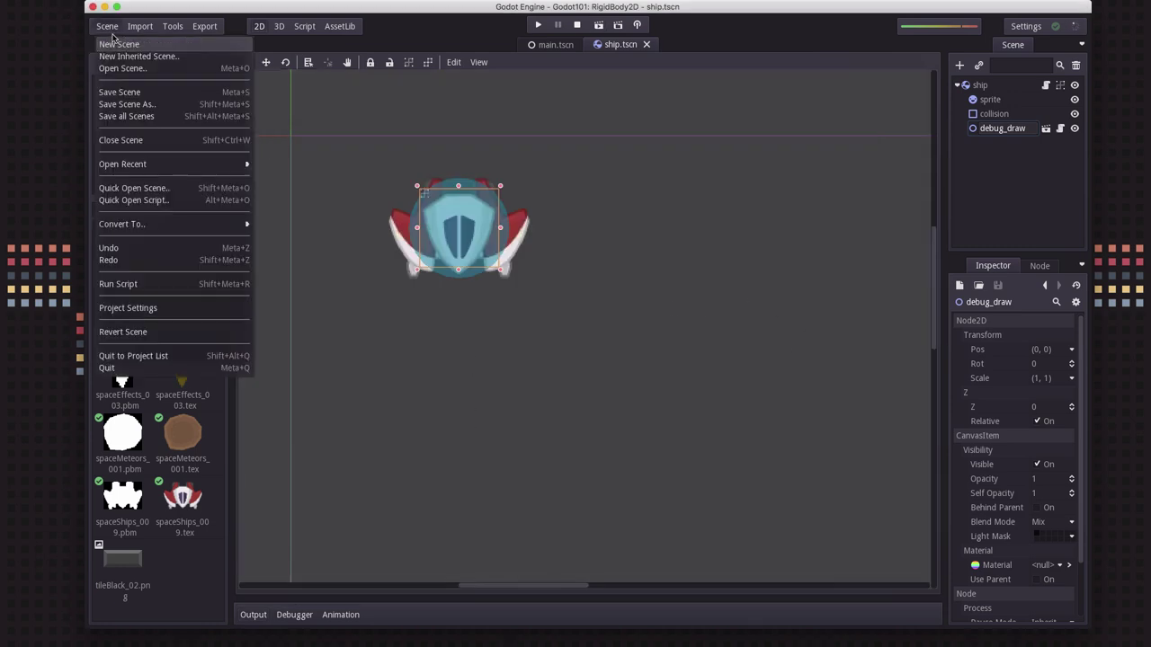
click(162, 309)
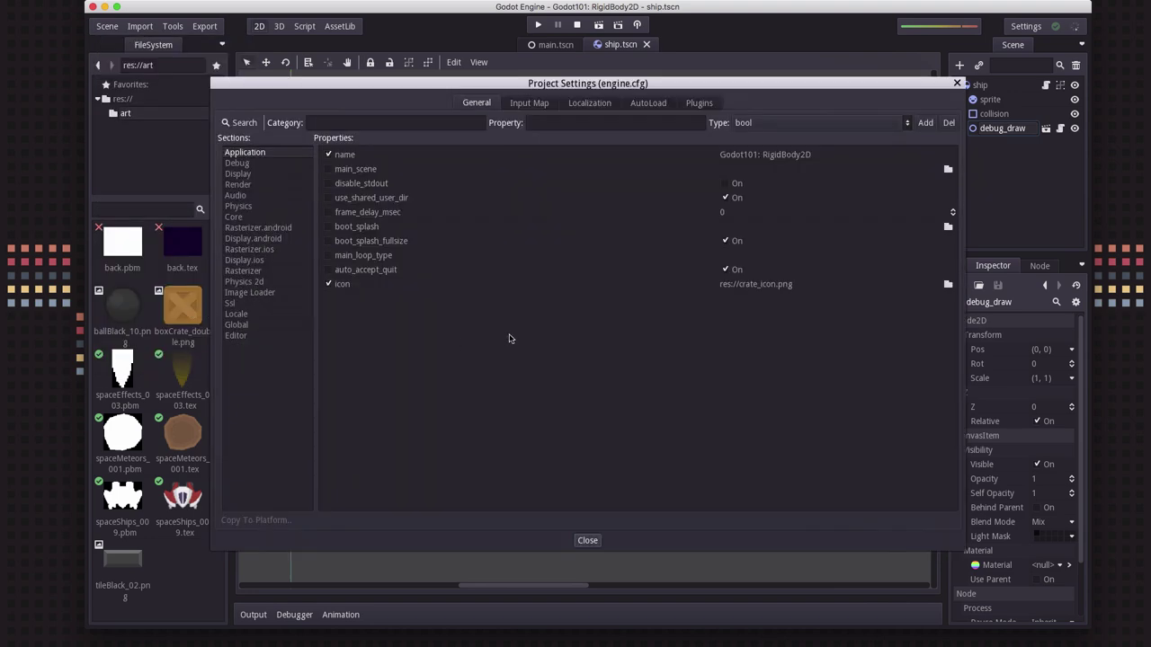
click(262, 283)
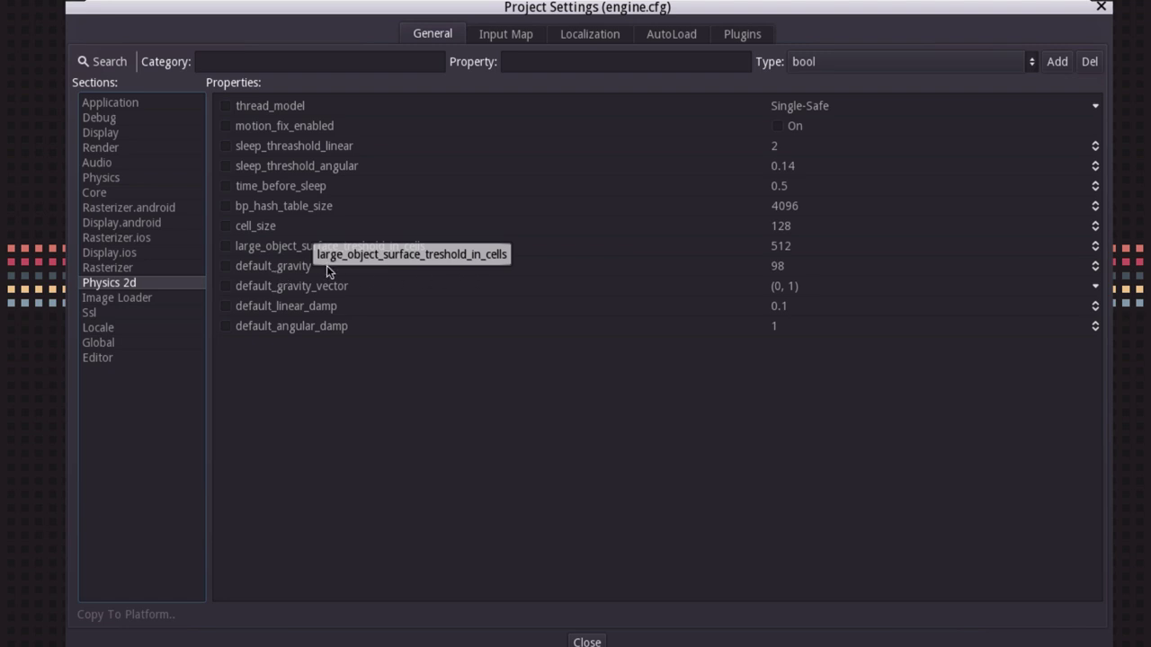
click(781, 266)
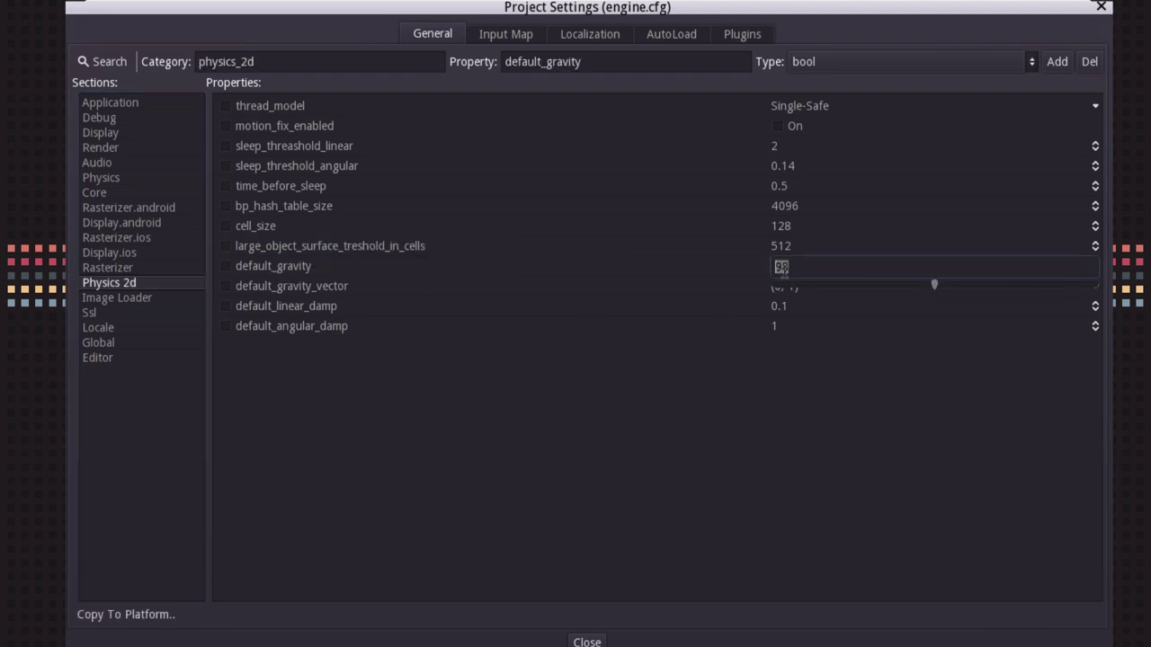
text(0)
key(Return)
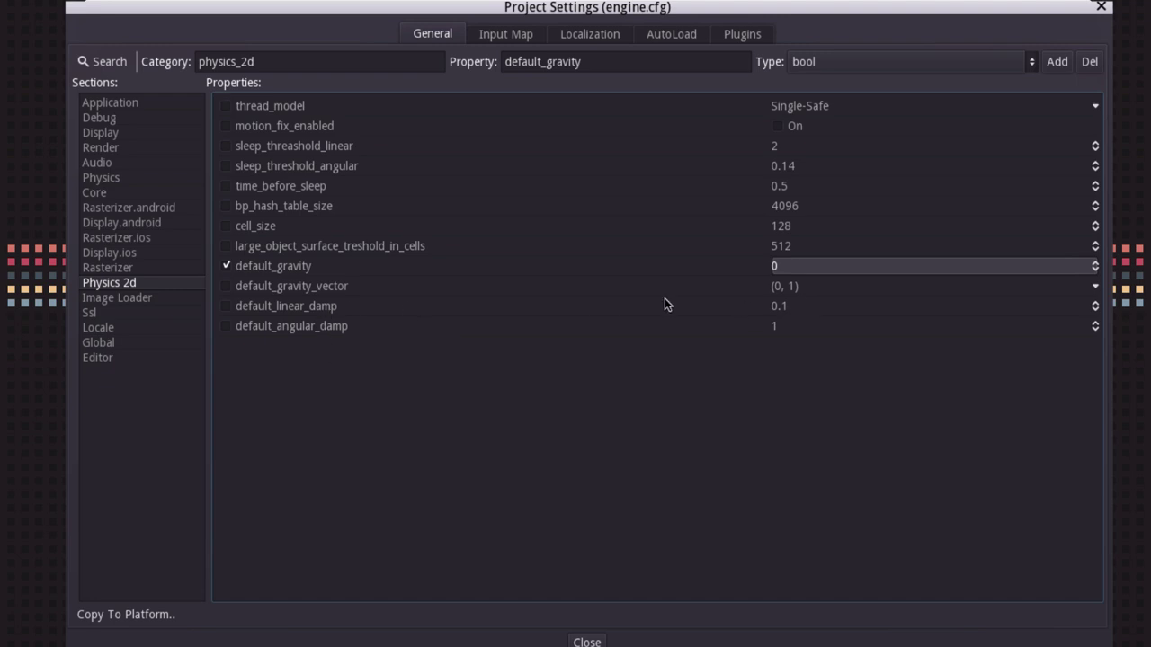
Set the Physics 2d default_linear_damp and default_angular_damp to 0, and test-run the ship scene
click(772, 307)
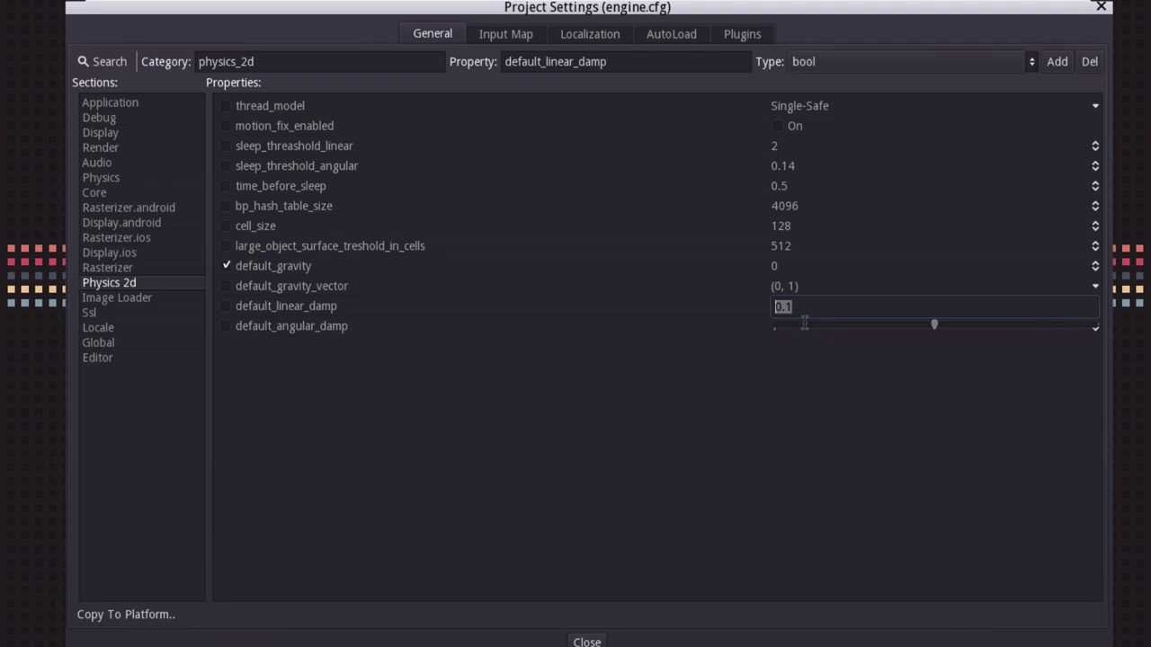
text(0)
key(Return)
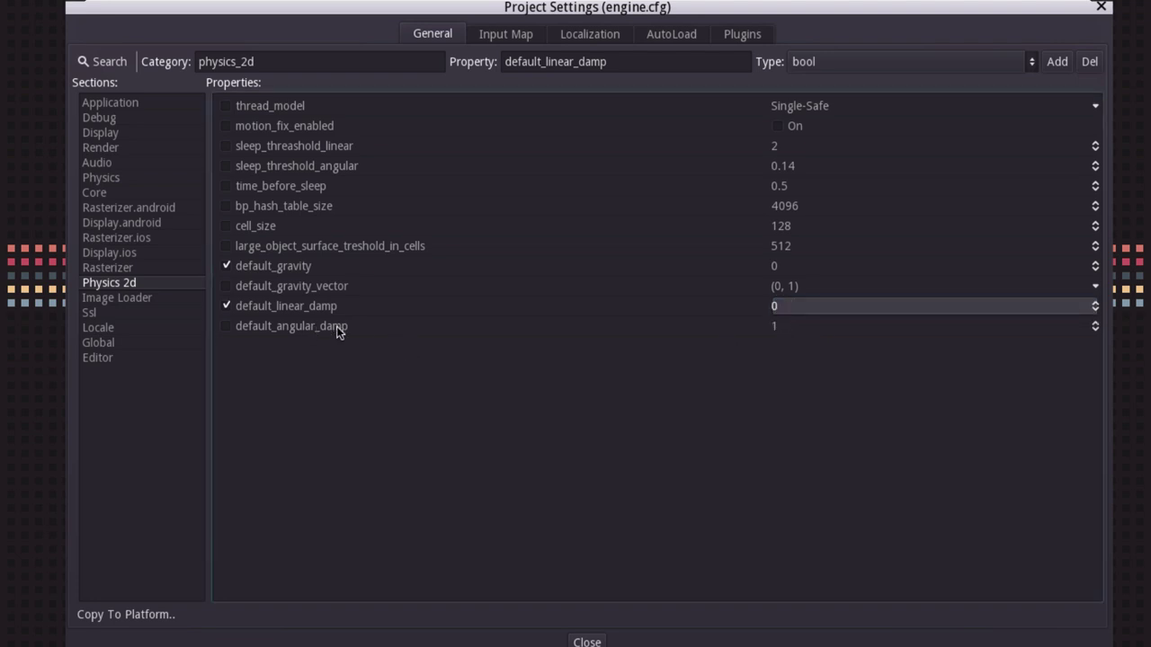
click(780, 330)
click(780, 331)
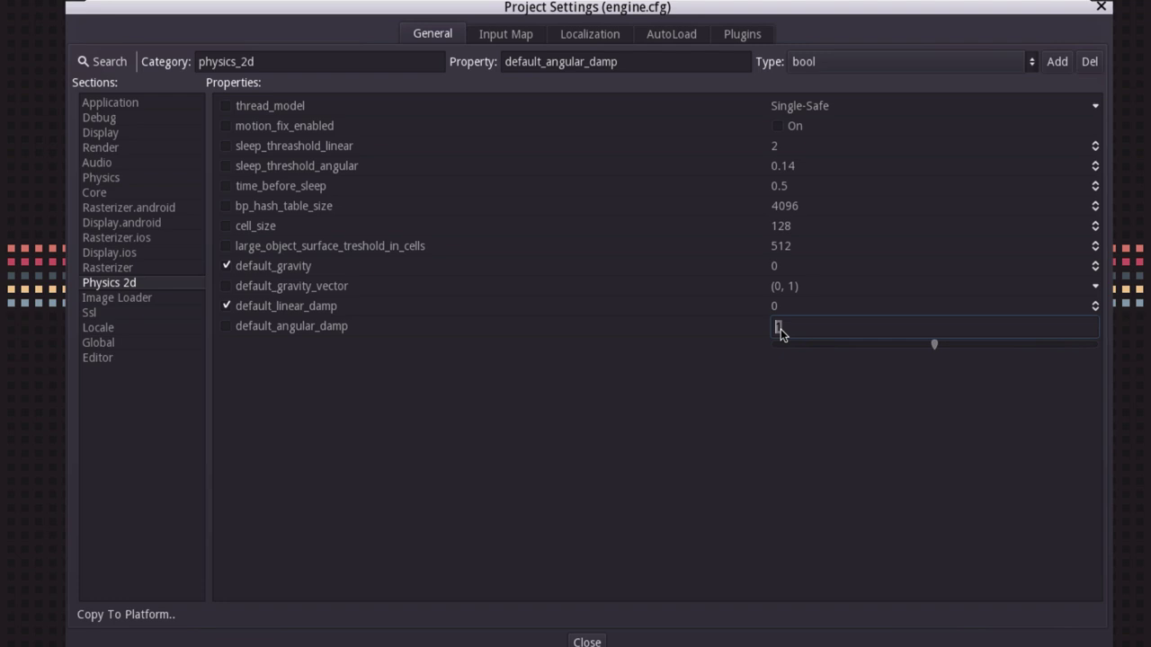
text(0)
key(Return)
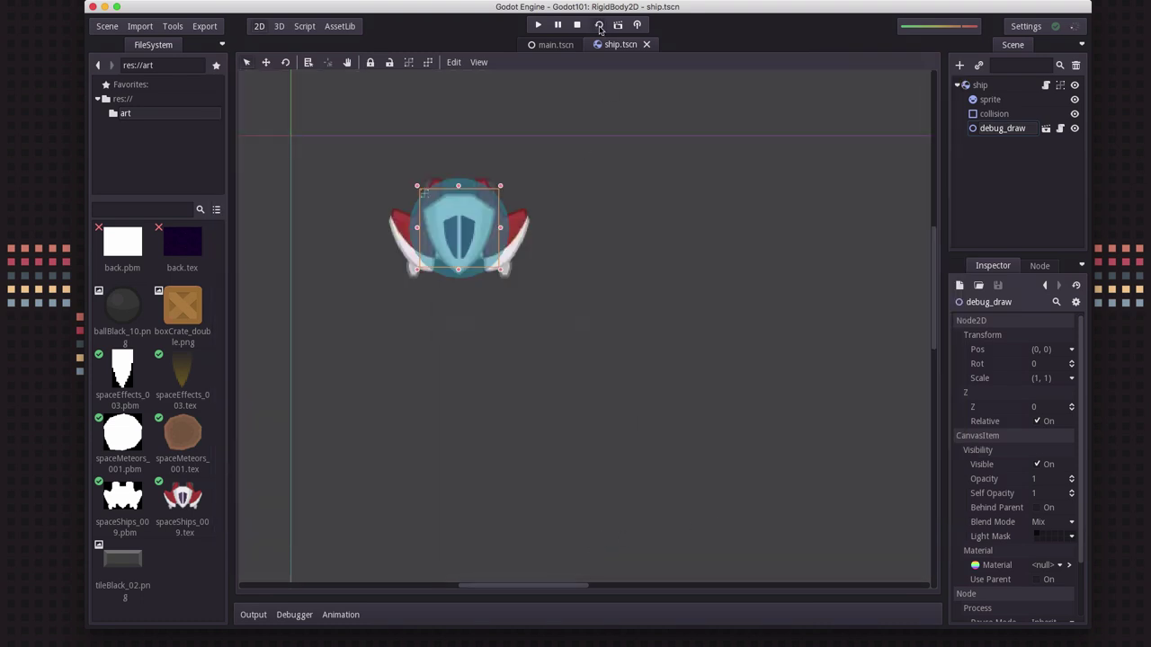
click(599, 25)
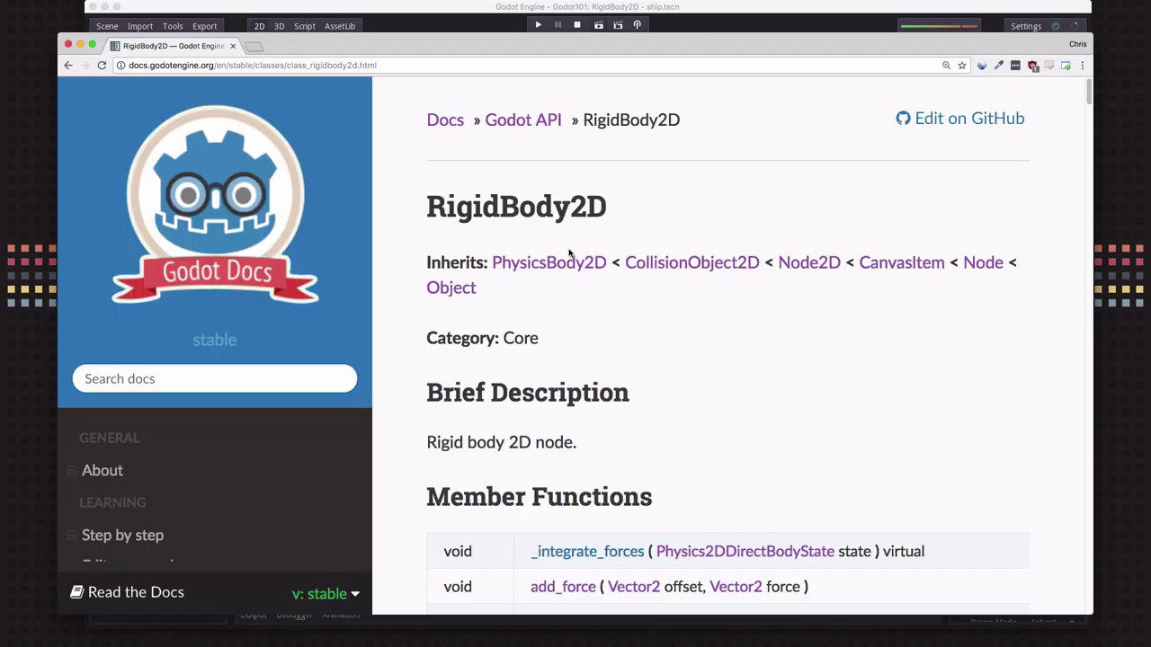
Look through the list of RigidBody2D member functions in the Godot documentation, focusing on the set methods
scroll(714, 406, down, 10)
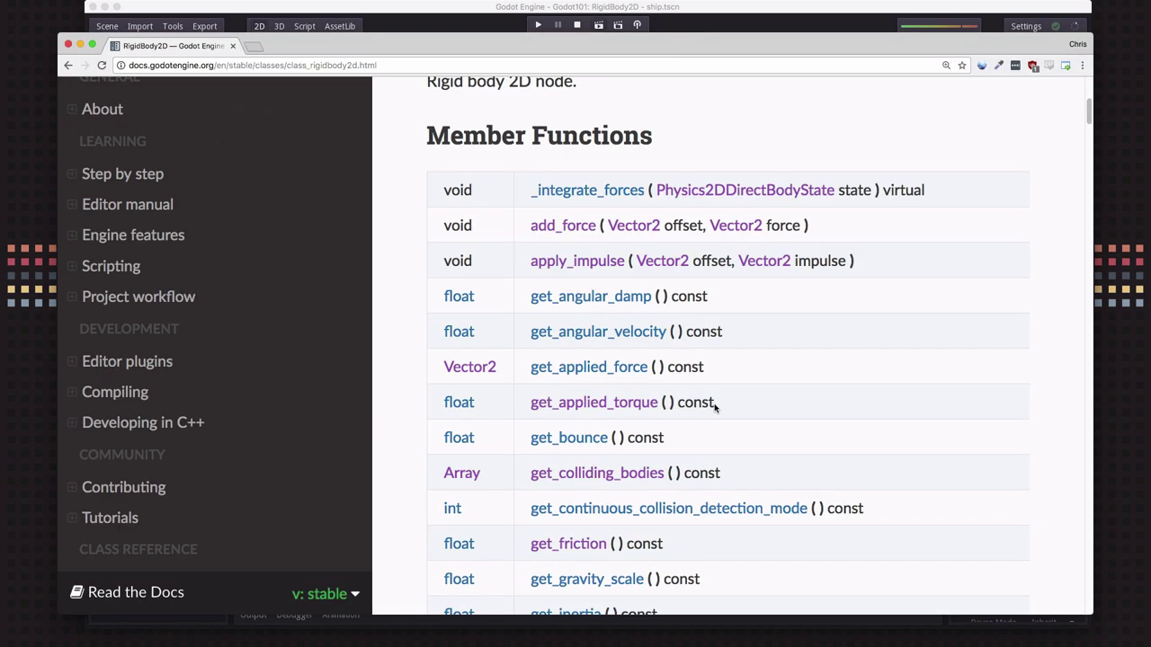
scroll(653, 332, down, 5)
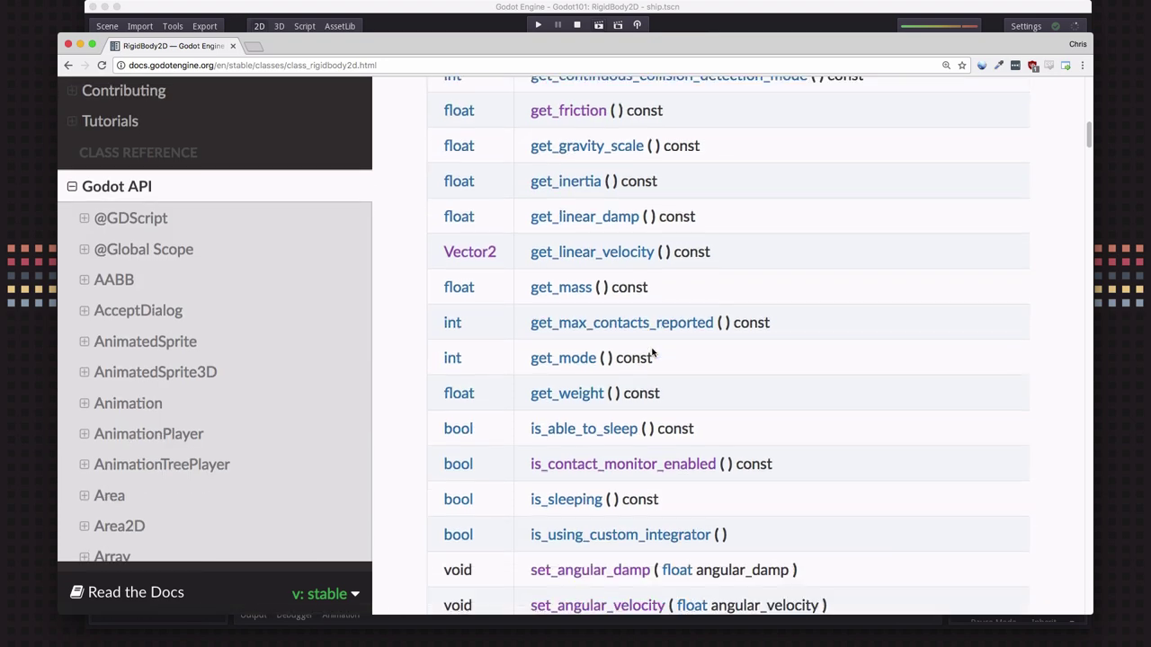
scroll(653, 354, down, 5)
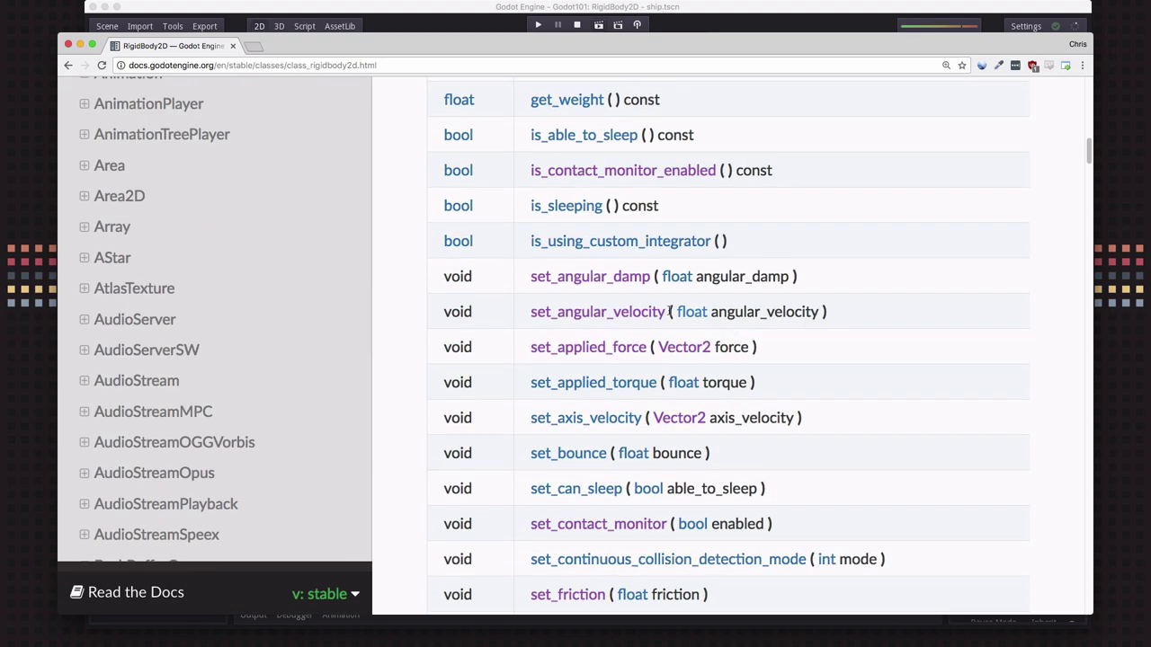
scroll(812, 404, down, 4)
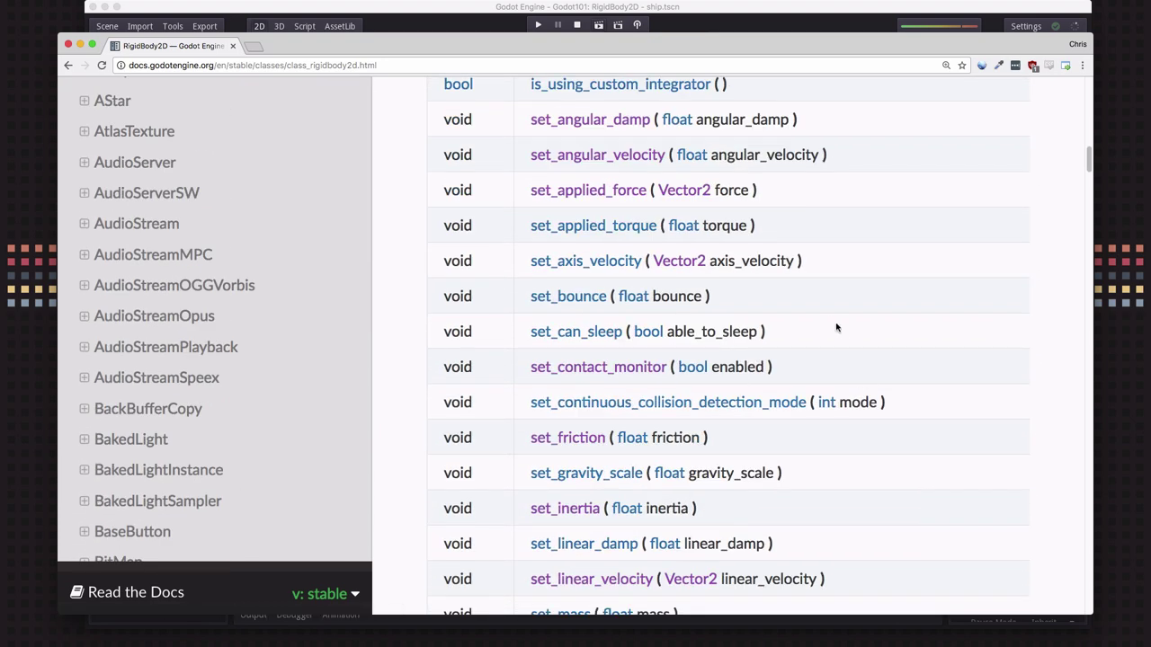
scroll(835, 325, down, 2)
scroll(829, 323, down, 5)
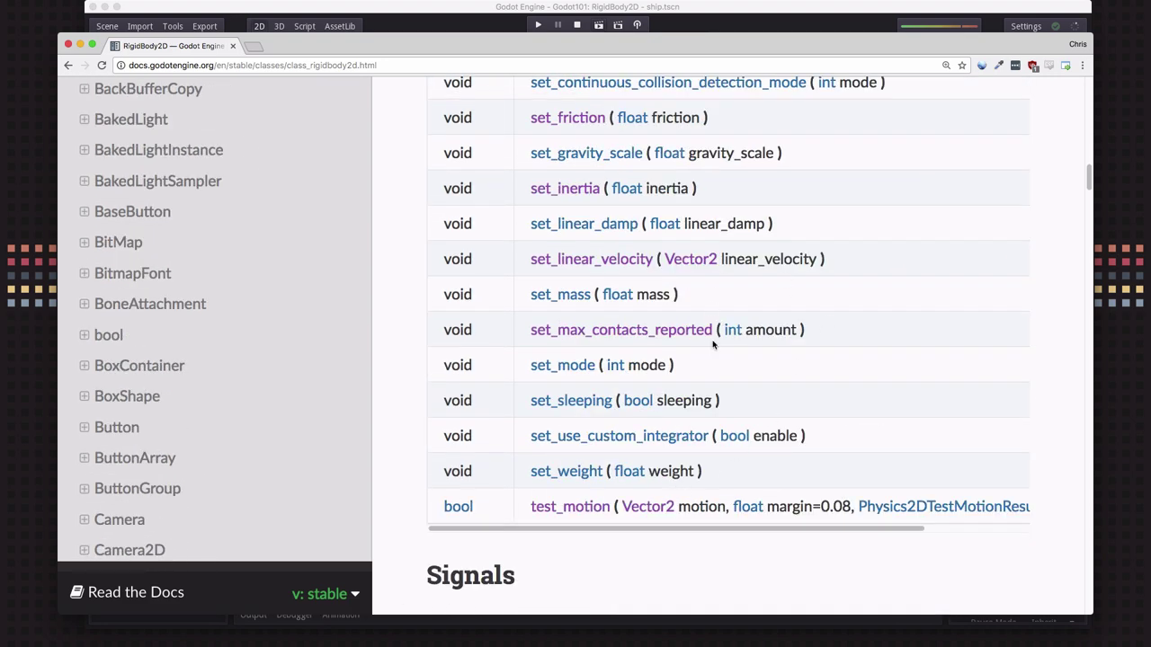
scroll(550, 353, up, 1)
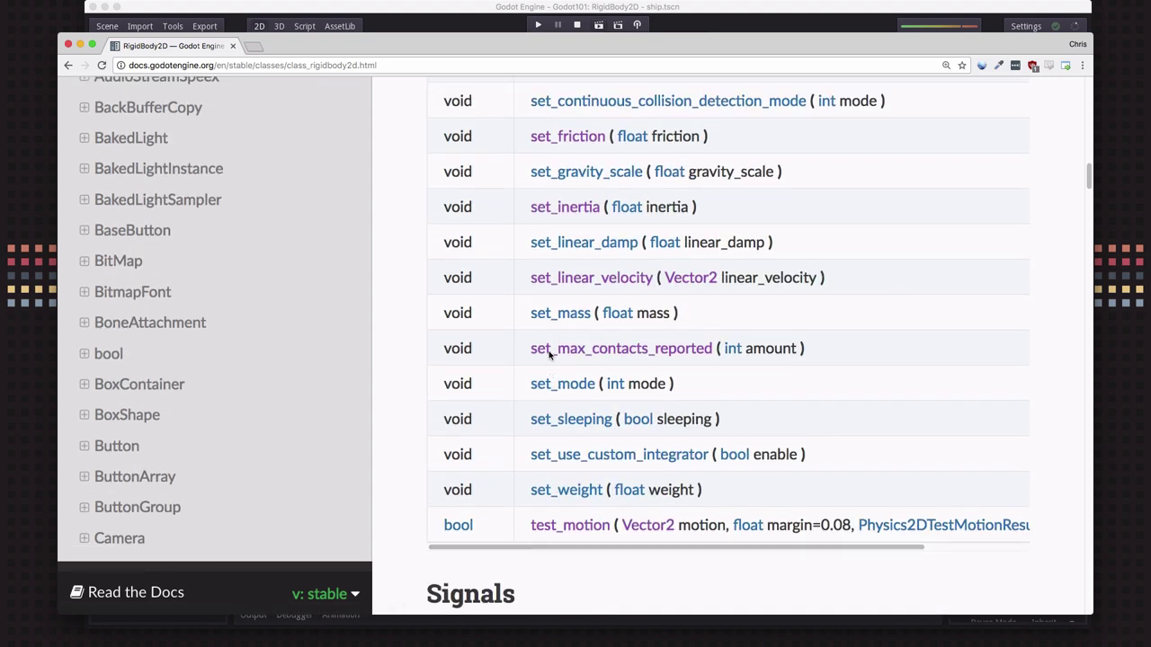
scroll(551, 353, up, 10)
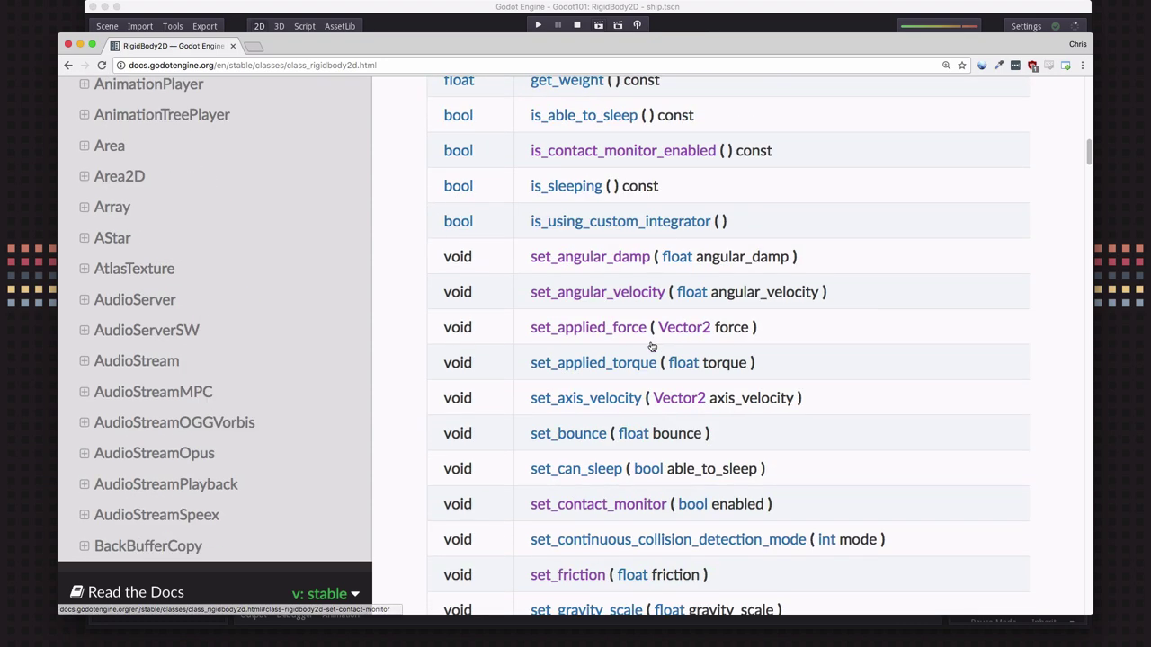
scroll(652, 346, up, 2)
scroll(638, 336, down, 4)
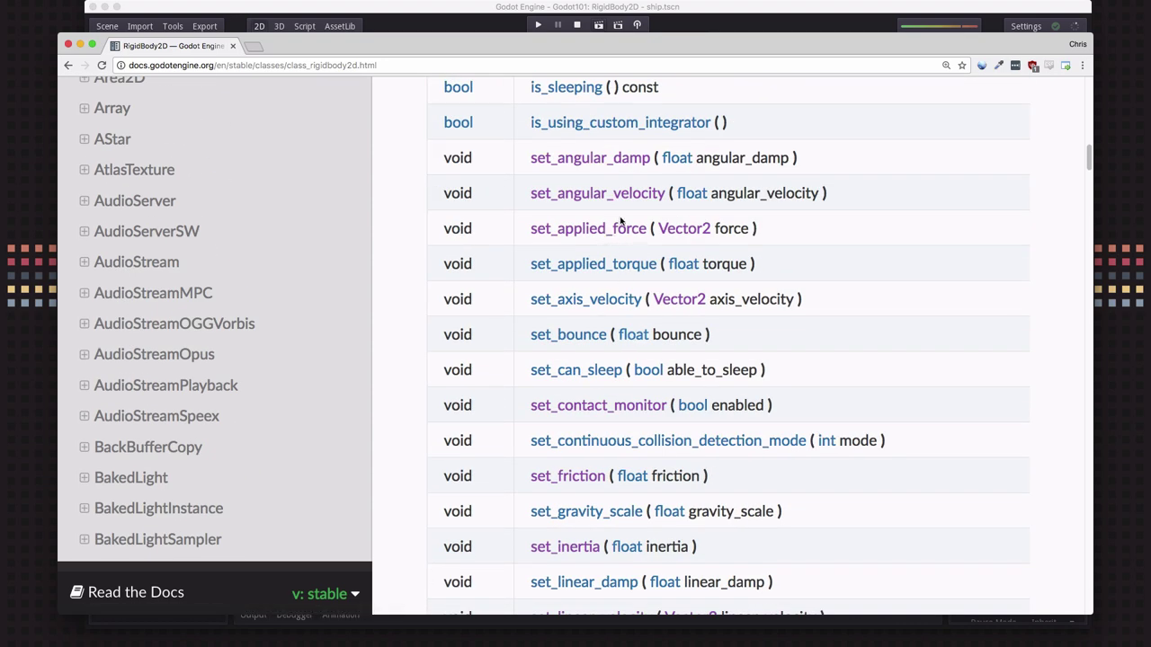
Read the set_angular_velocity description, highlight its warning against setting it in every frame, and return to the start of the page
click(567, 194)
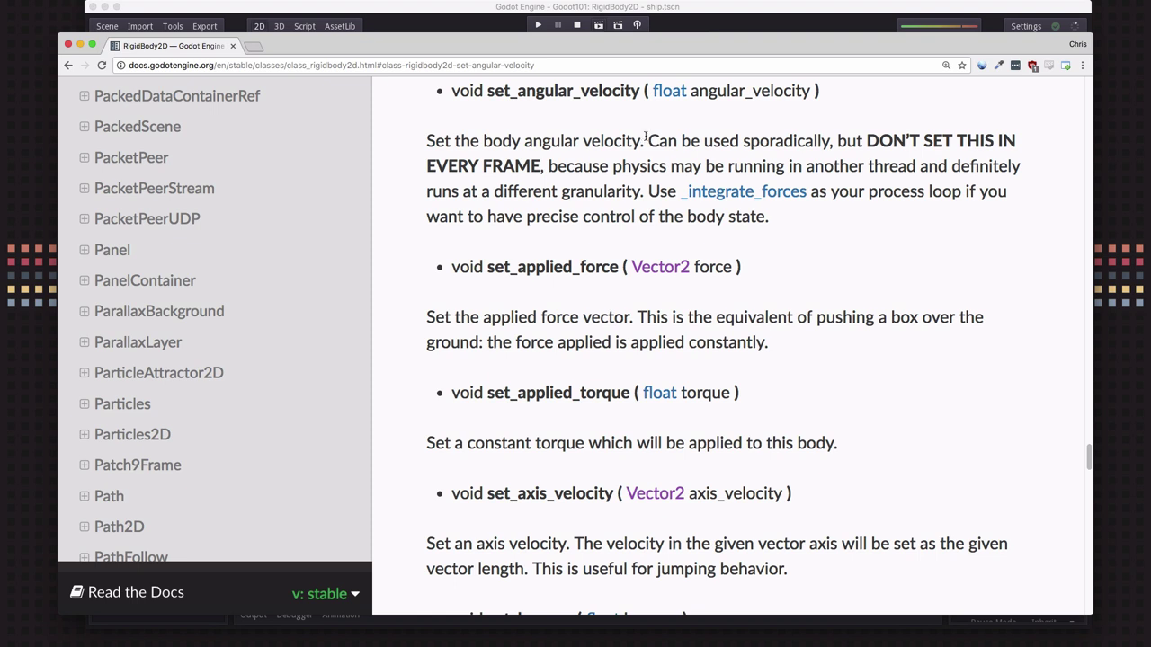
drag(646, 140, 540, 166)
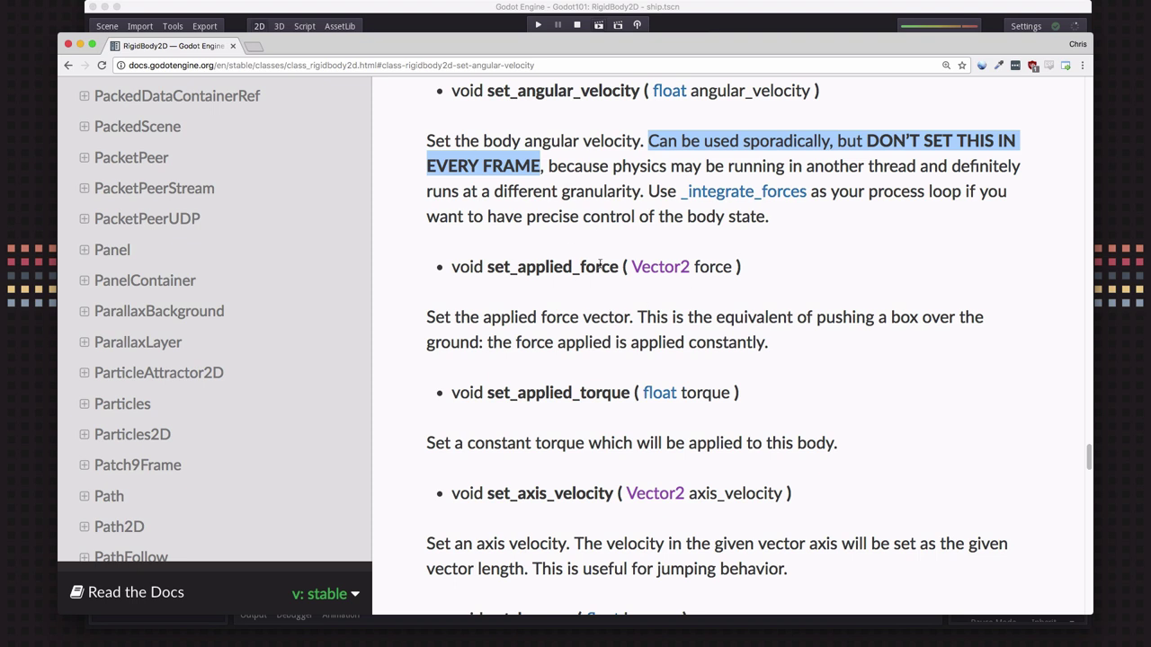
scroll(1024, 286, up, 1)
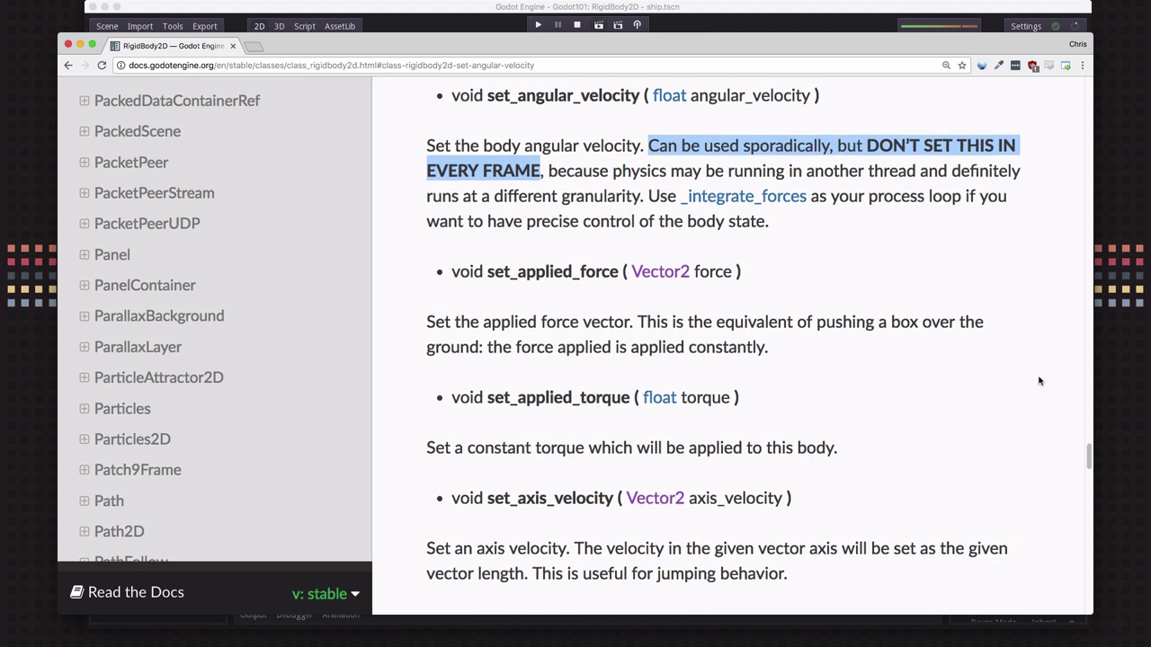
drag(1090, 460, 1092, 86)
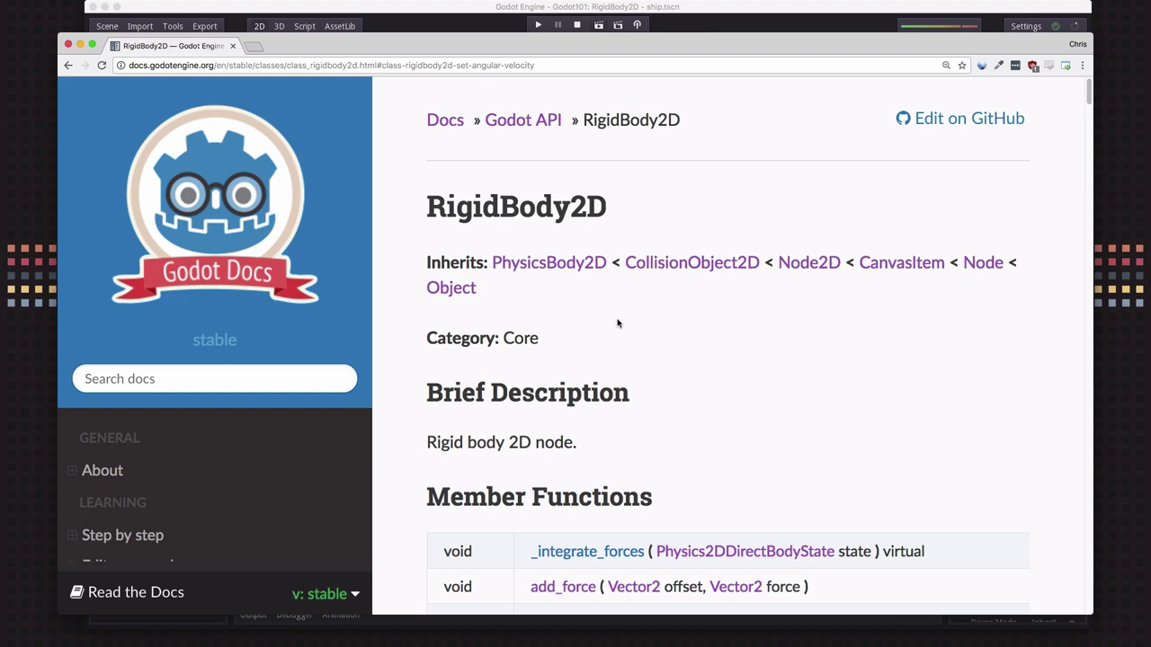
Switch to Godot, open the ship node's script and add the function header _fixed_process(delta) below _ready
key(super+Tab)
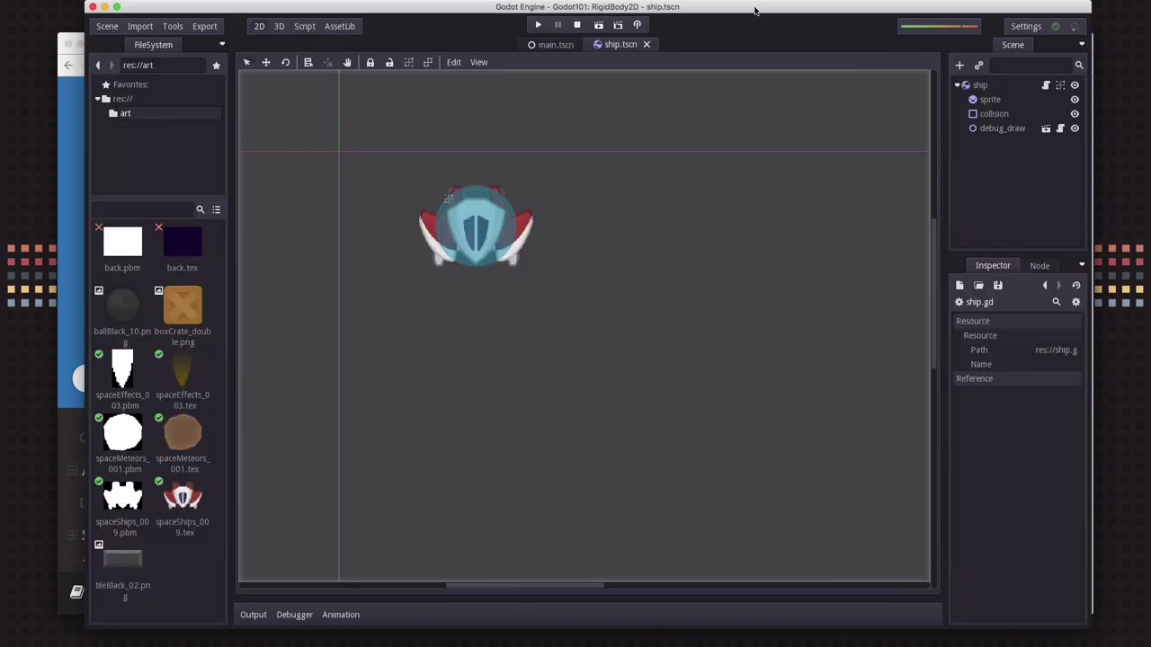
click(1045, 85)
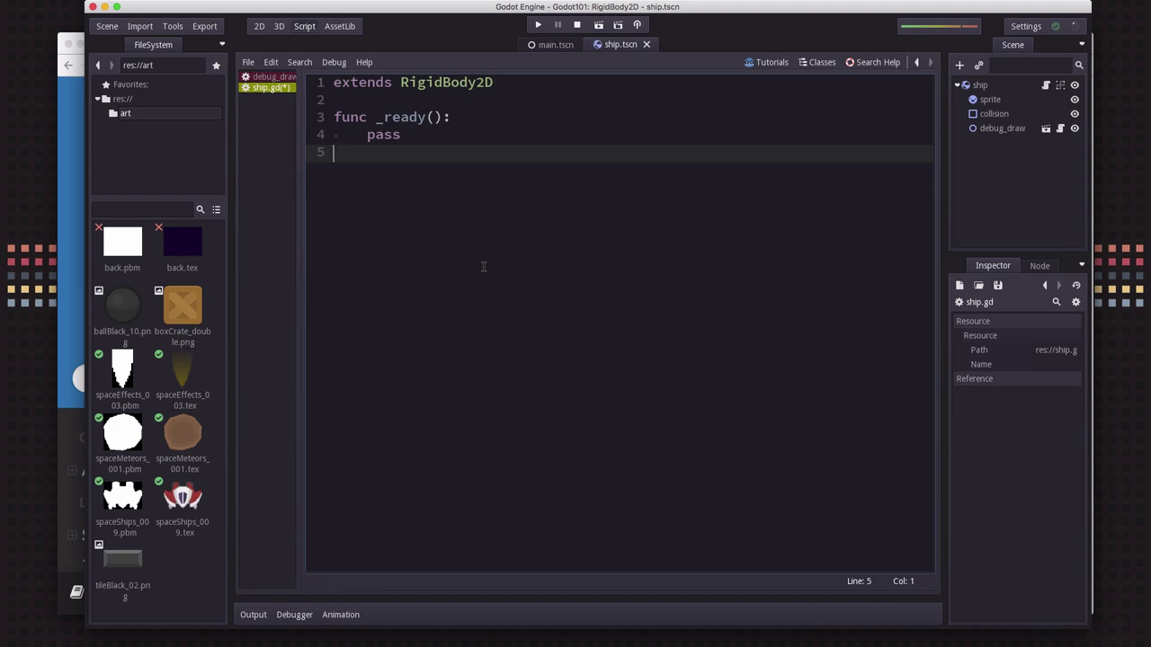
key(Return)
text(func _)
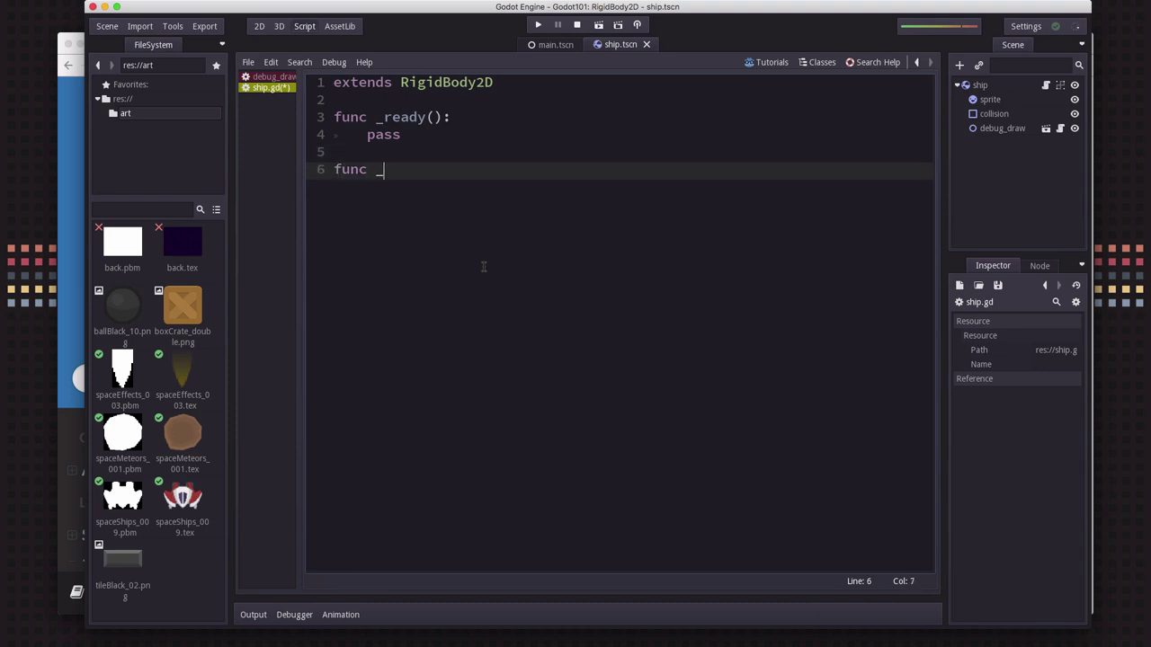
text(fix)
key(Return)
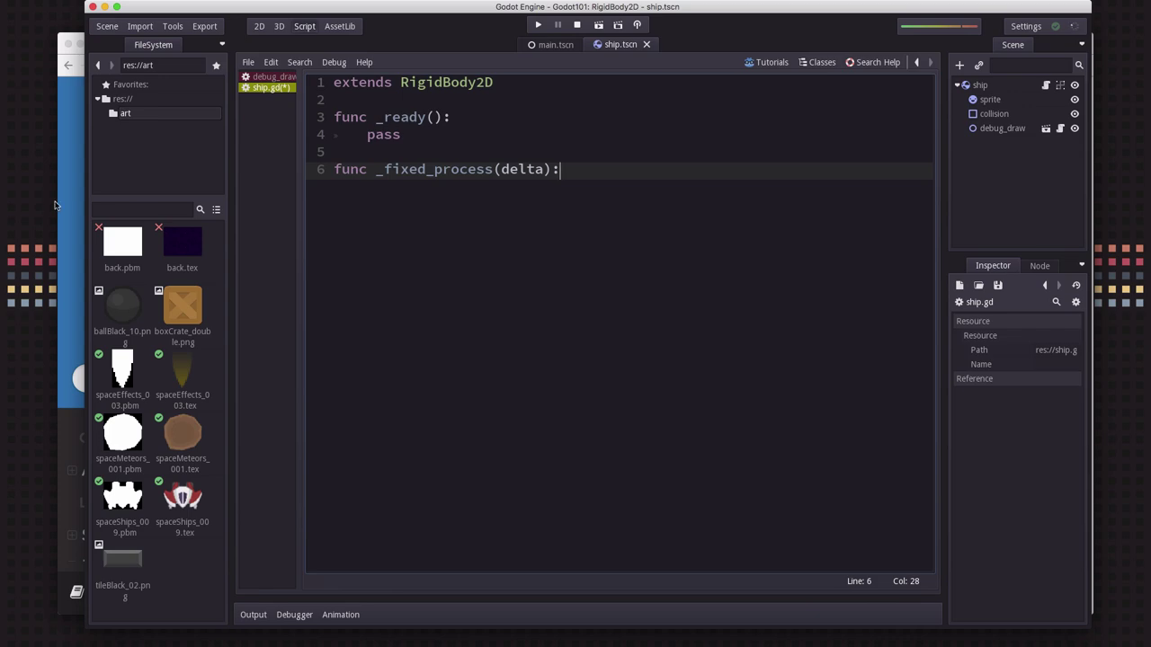
Switch to the browser documentation and read the _integrate_forces description, highlighting the passage on safely modifying the object's simulation state
click(76, 233)
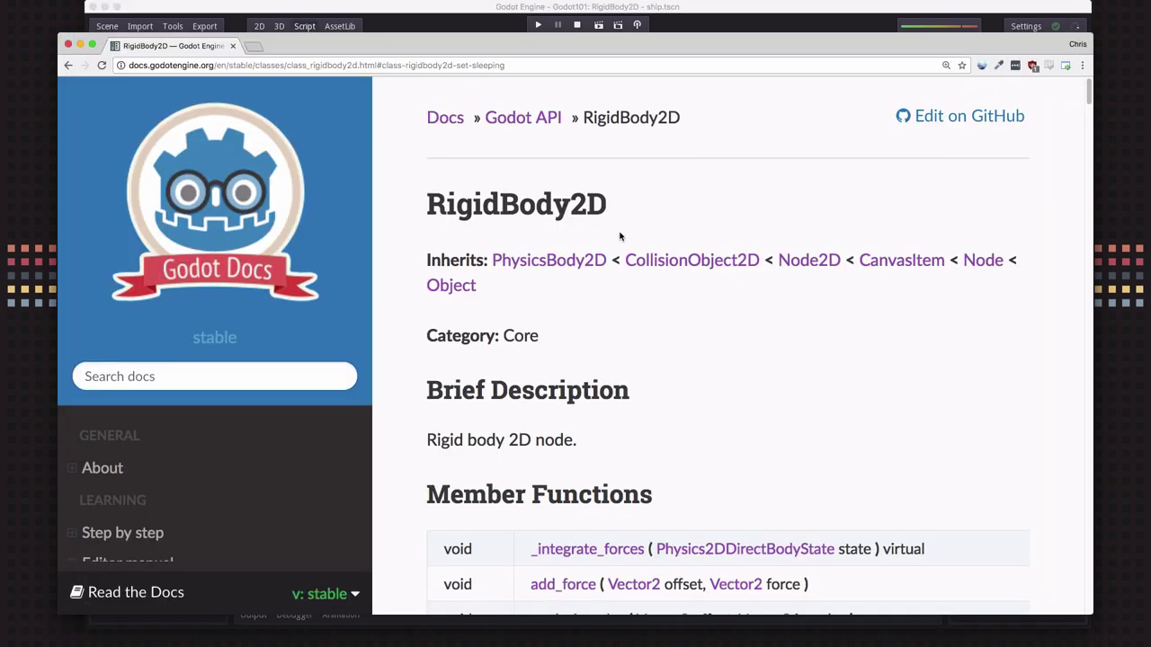
click(615, 547)
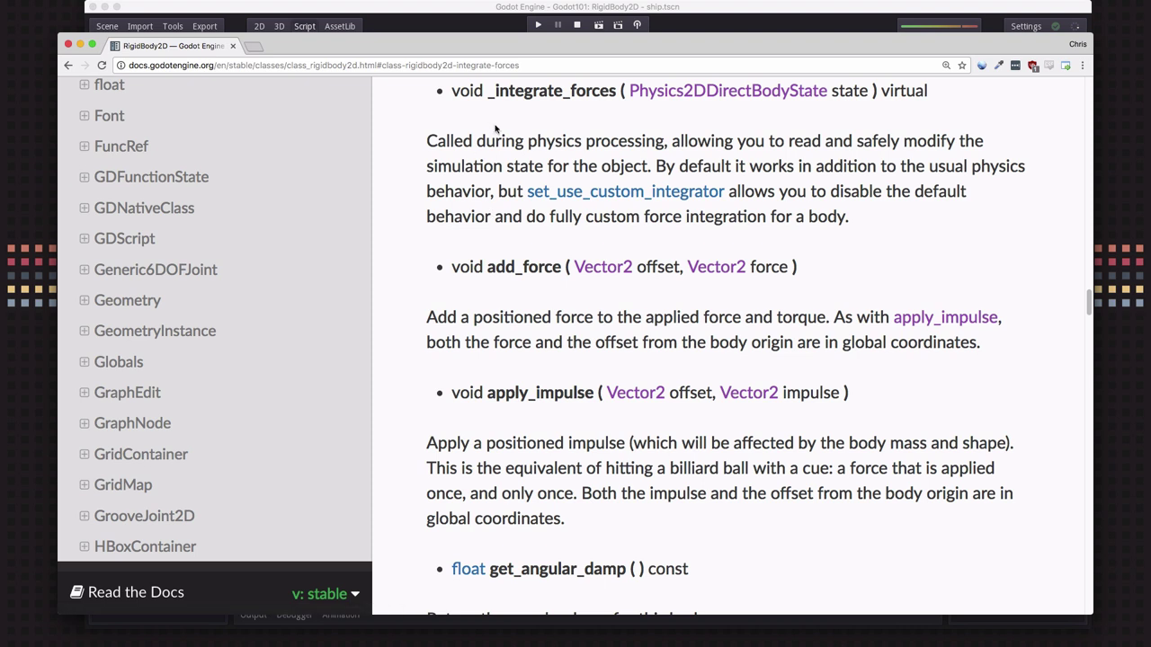
drag(495, 91, 640, 98)
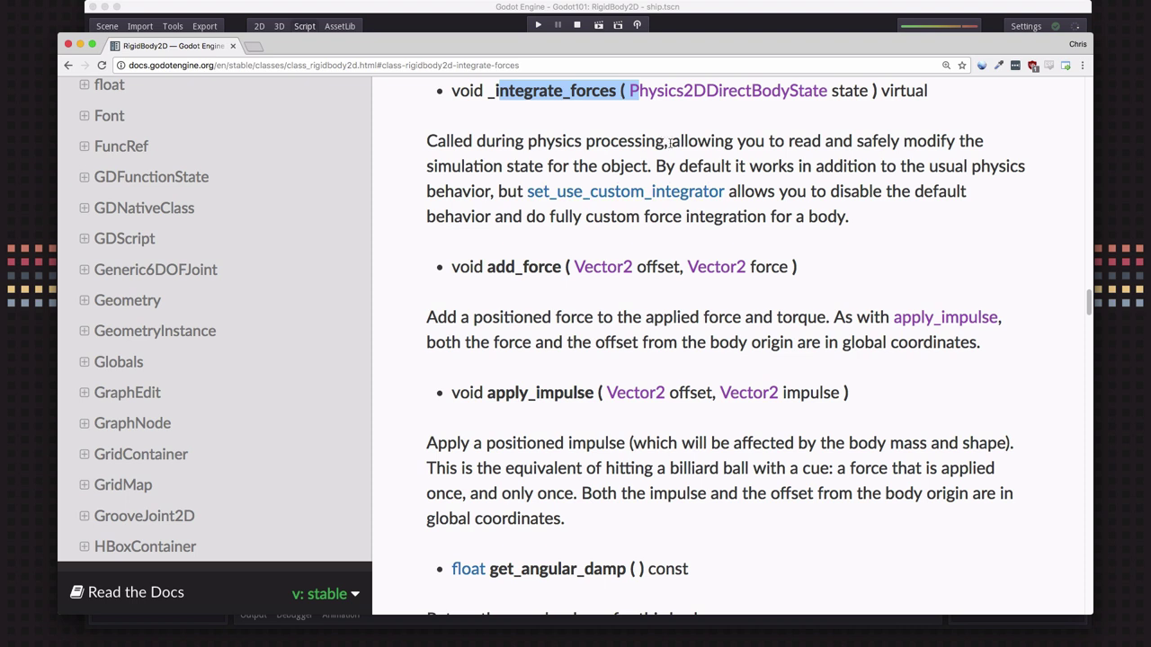
drag(670, 141, 648, 167)
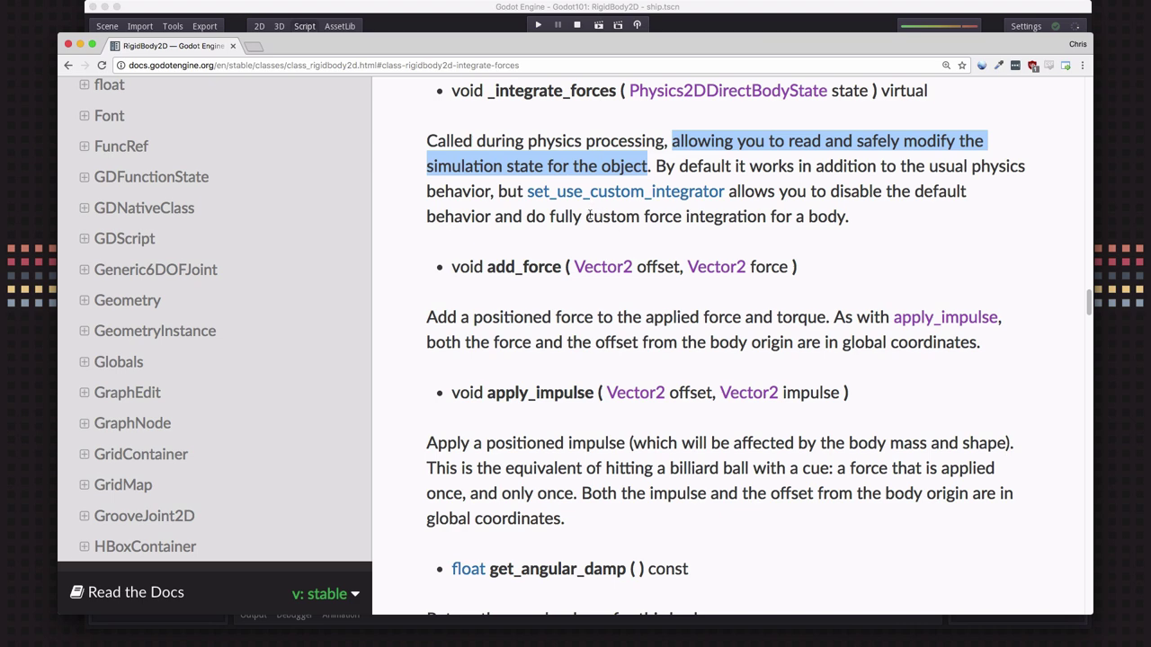
scroll(589, 216, down, 1)
scroll(545, 223, up, 4)
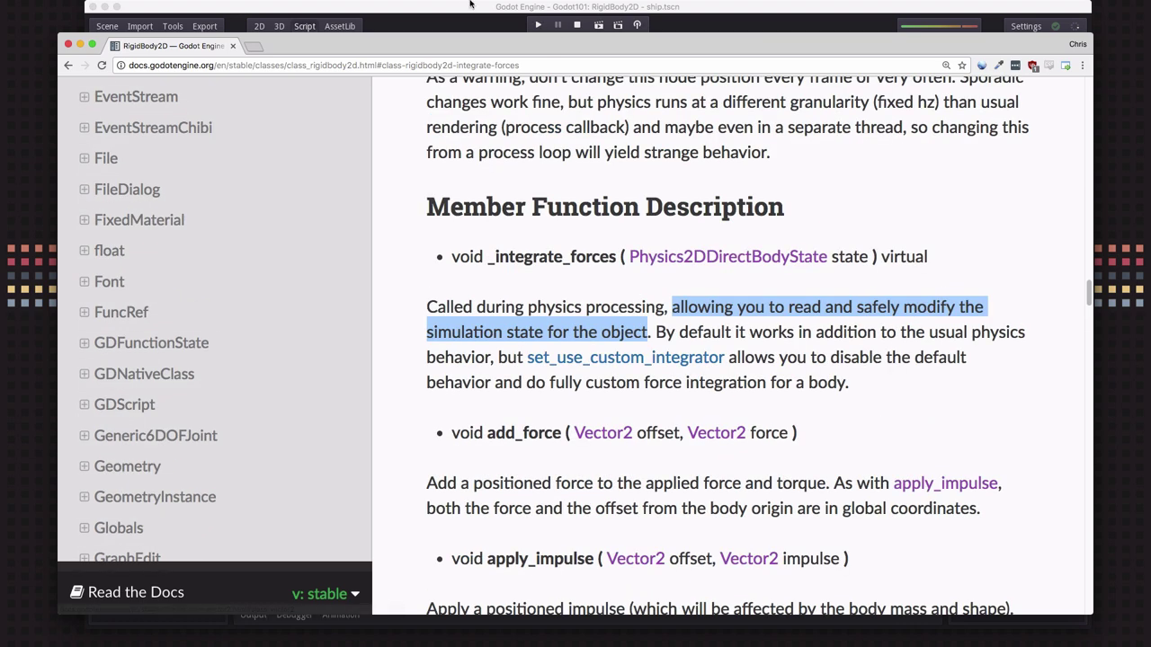
Highlight the function name _integrate_forces in the documentation's member function description
scroll(545, 305, down, 1)
click(490, 237)
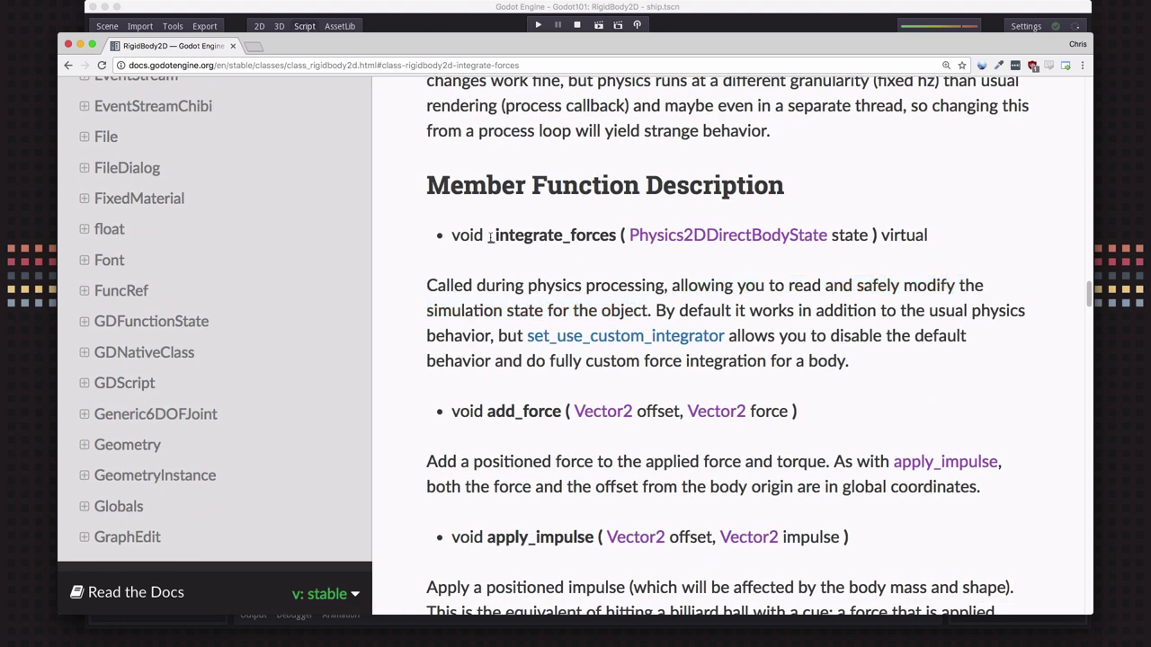
drag(490, 237, 617, 236)
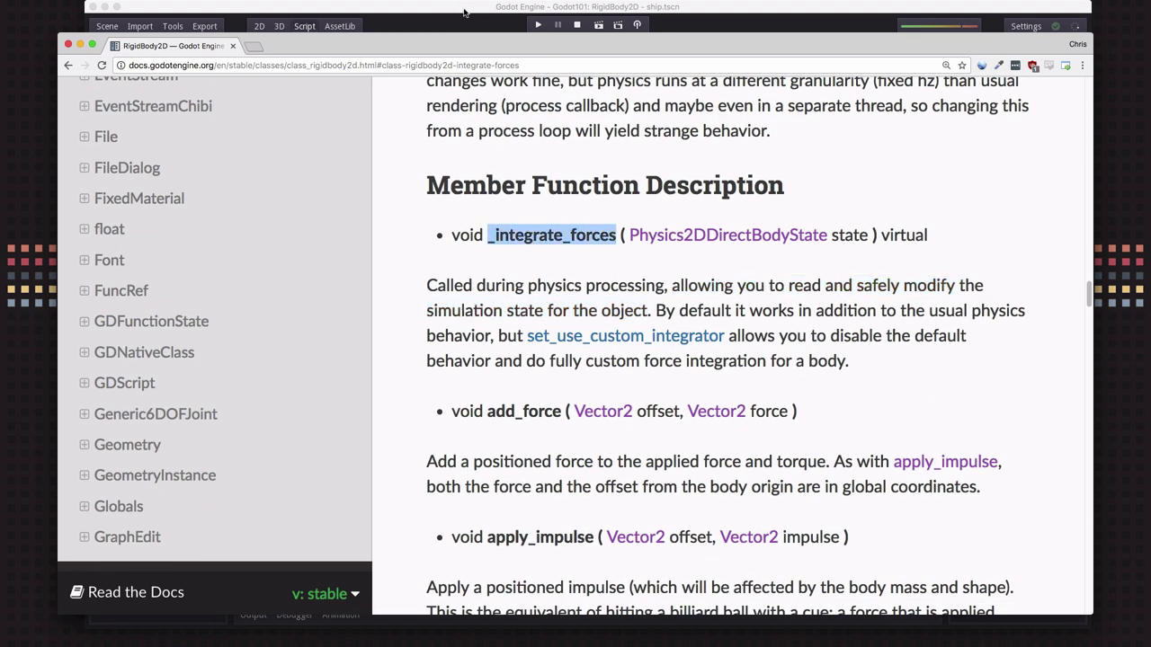
Switch to Godot and replace the _fixed_process(delta) header in the ship script with _integrate_forces(state), starting its indented body
click(416, 13)
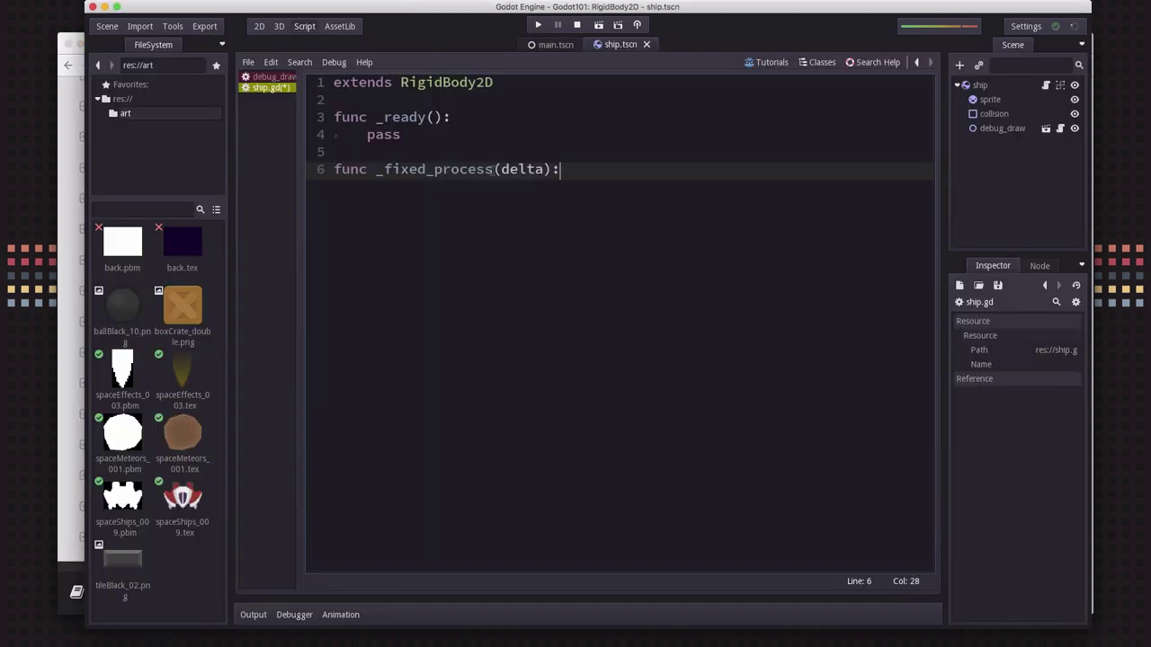
drag(575, 171, 368, 171)
click(382, 170)
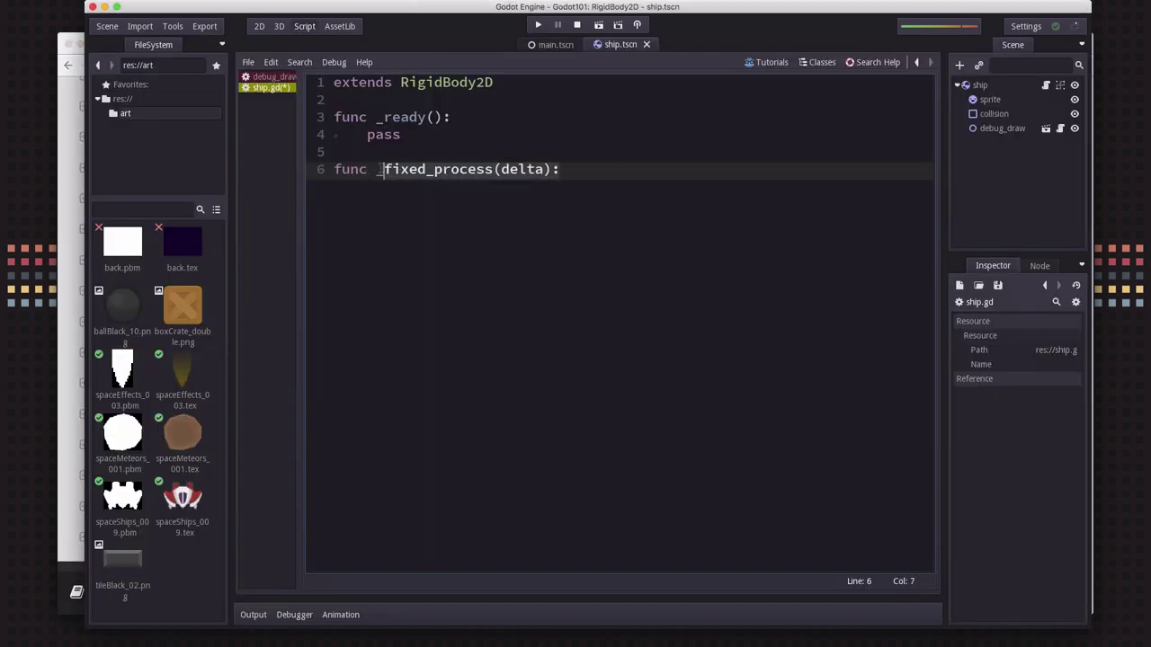
key(shift+End)
key(Delete)
text(inte)
key(Return)
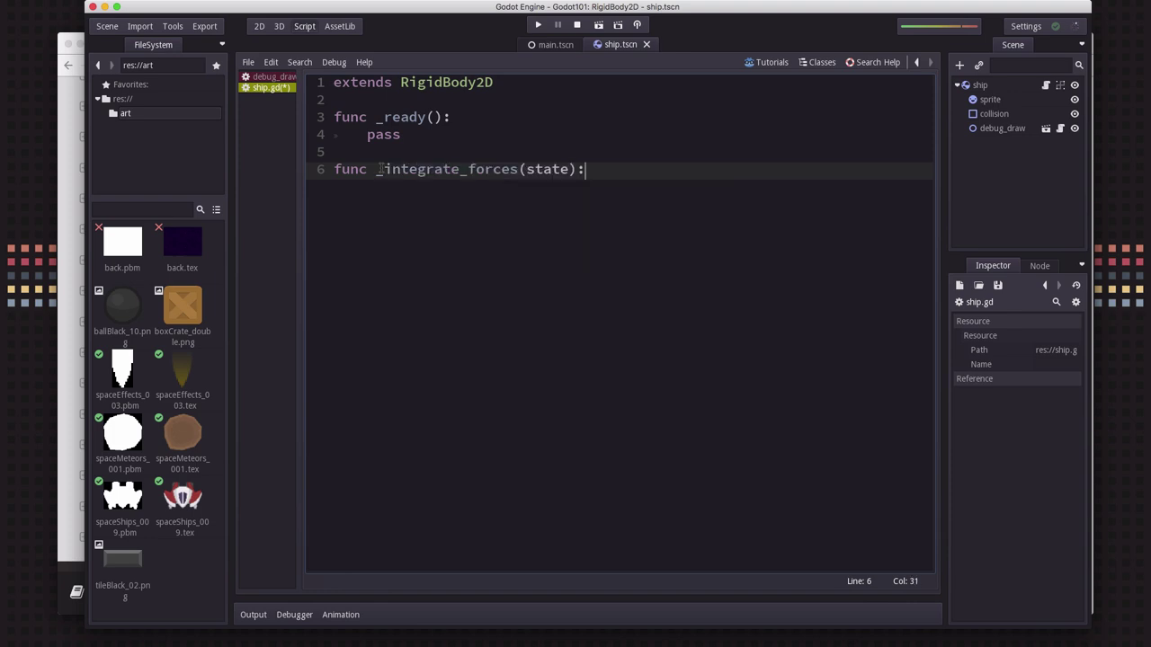
key(Return)
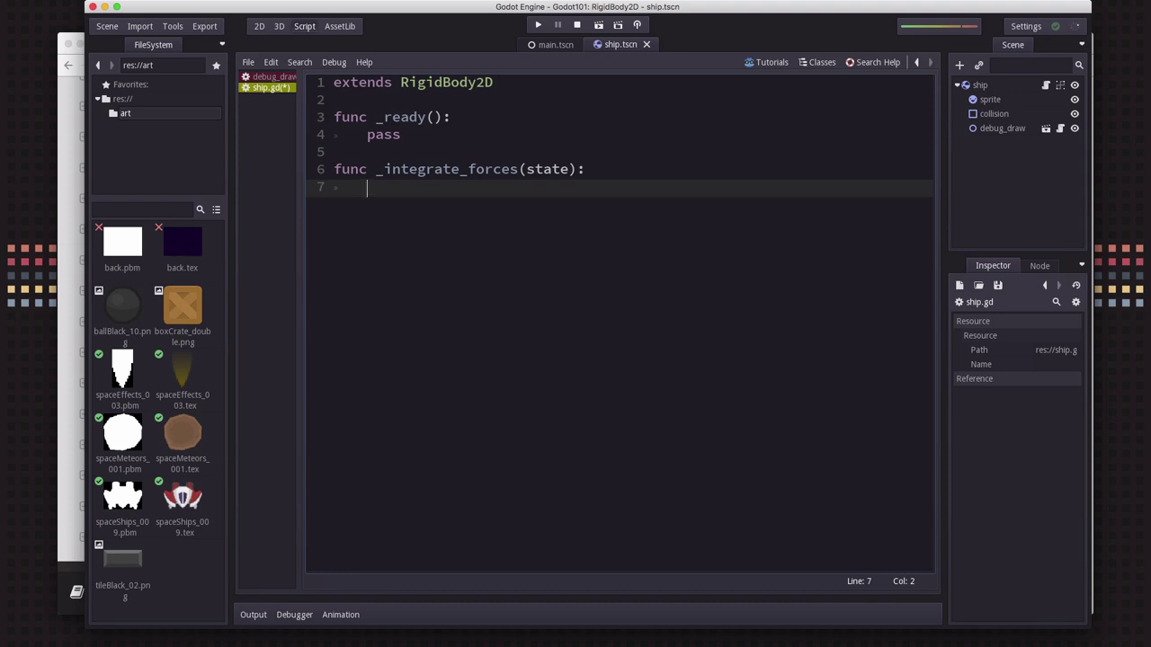
Declare the variable thrust = Vector2(0, 50) above the _ready function, followed by a blank line
click(527, 105)
key(Return)
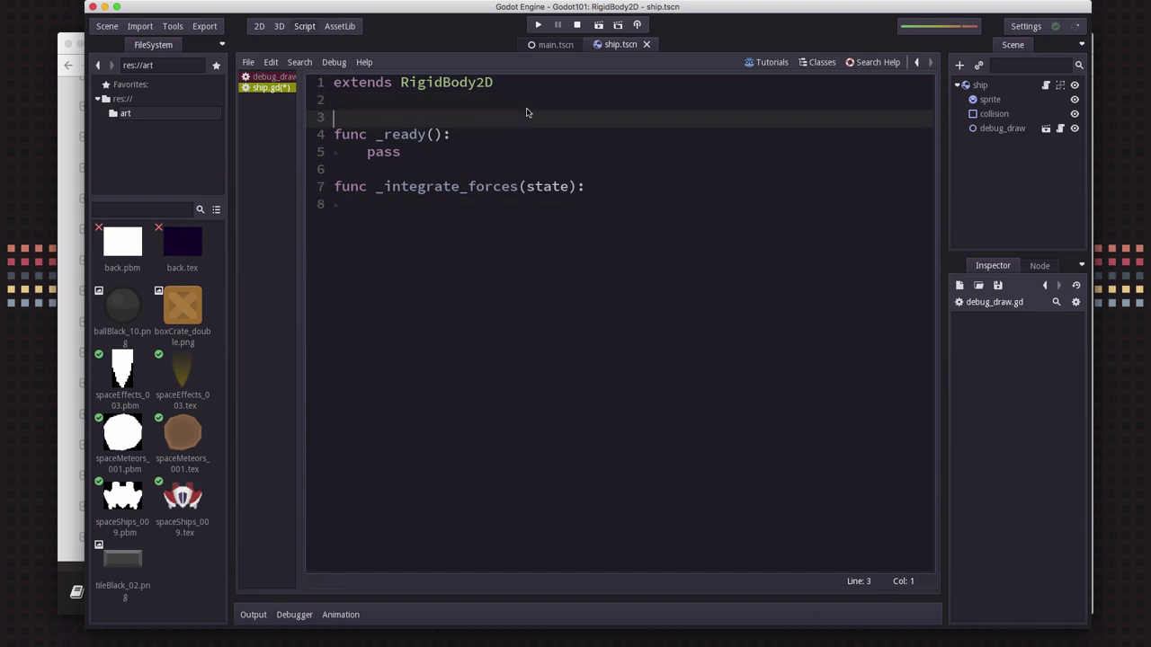
text(var thrust = Vect)
key(Return)
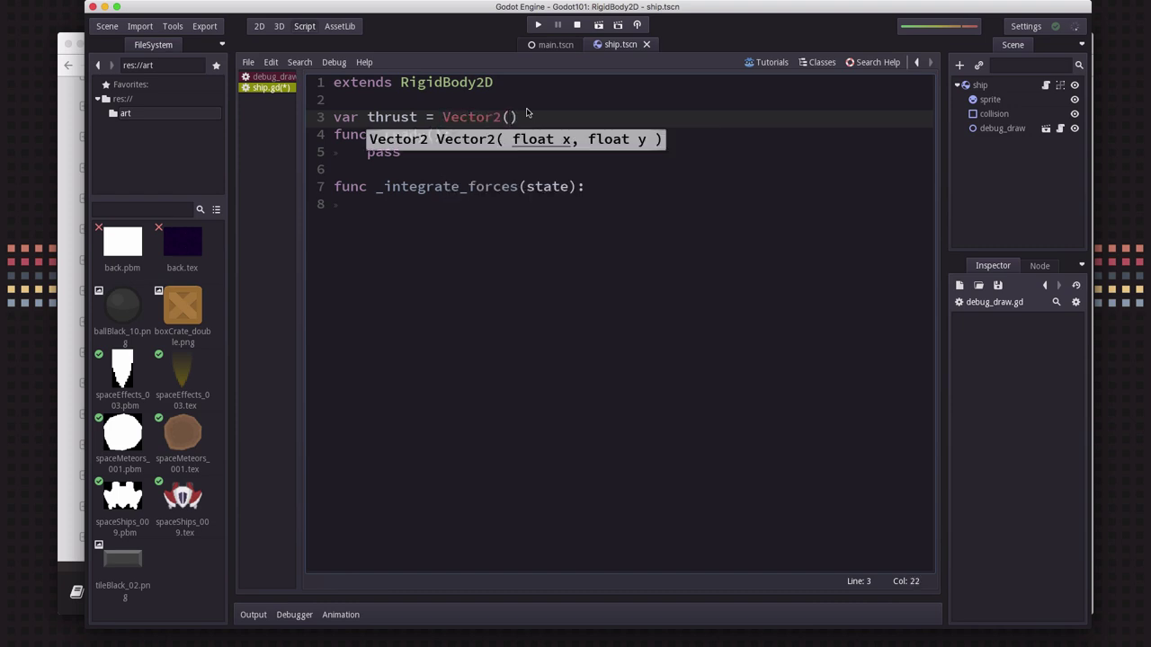
text(0, 50))
key(Return)
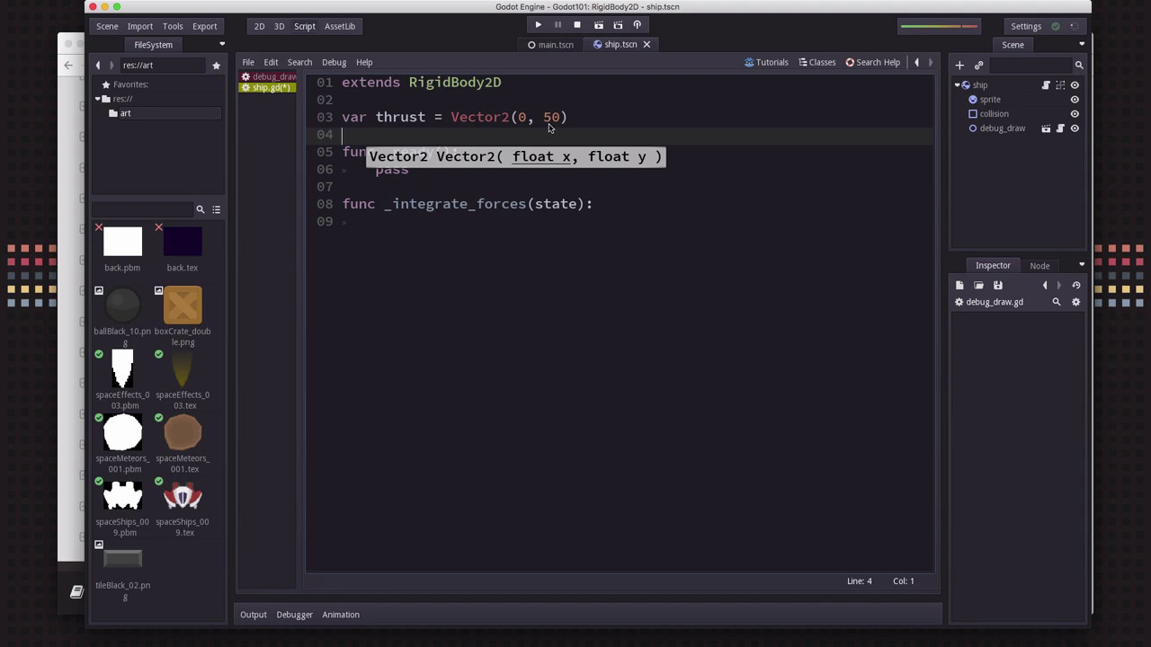
Start an if block in _integrate_forces that checks Input.is_action_pressed("ui_up")
click(511, 220)
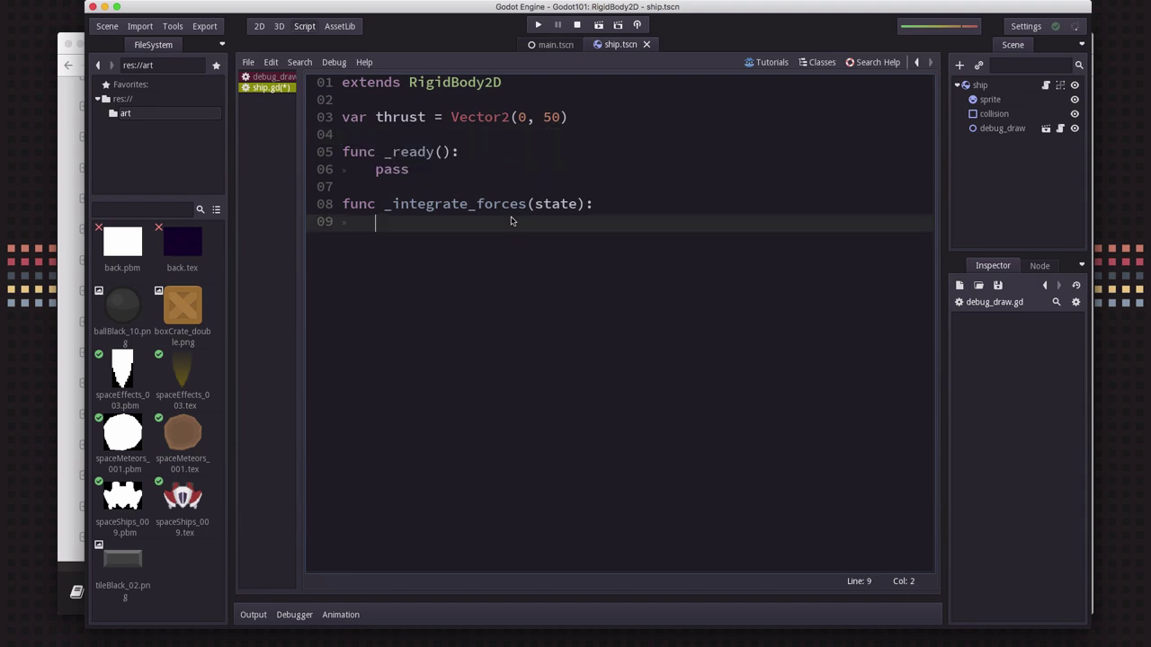
text(if Input.isact)
key(Return)
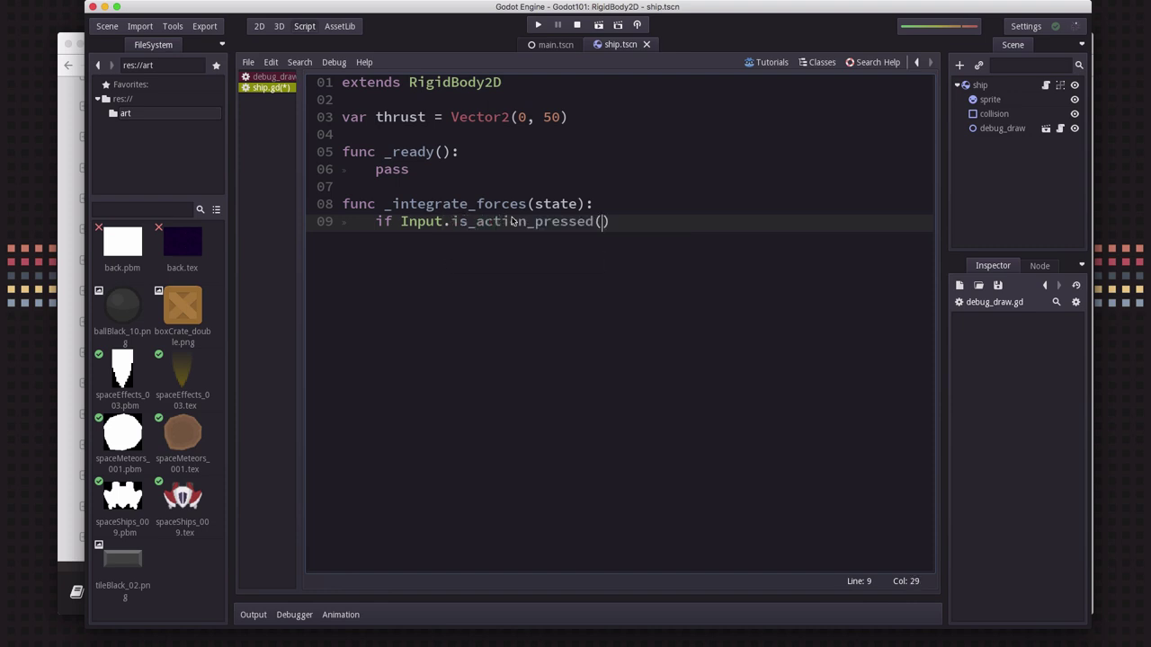
key(Down)
key(Return)
key(Right)
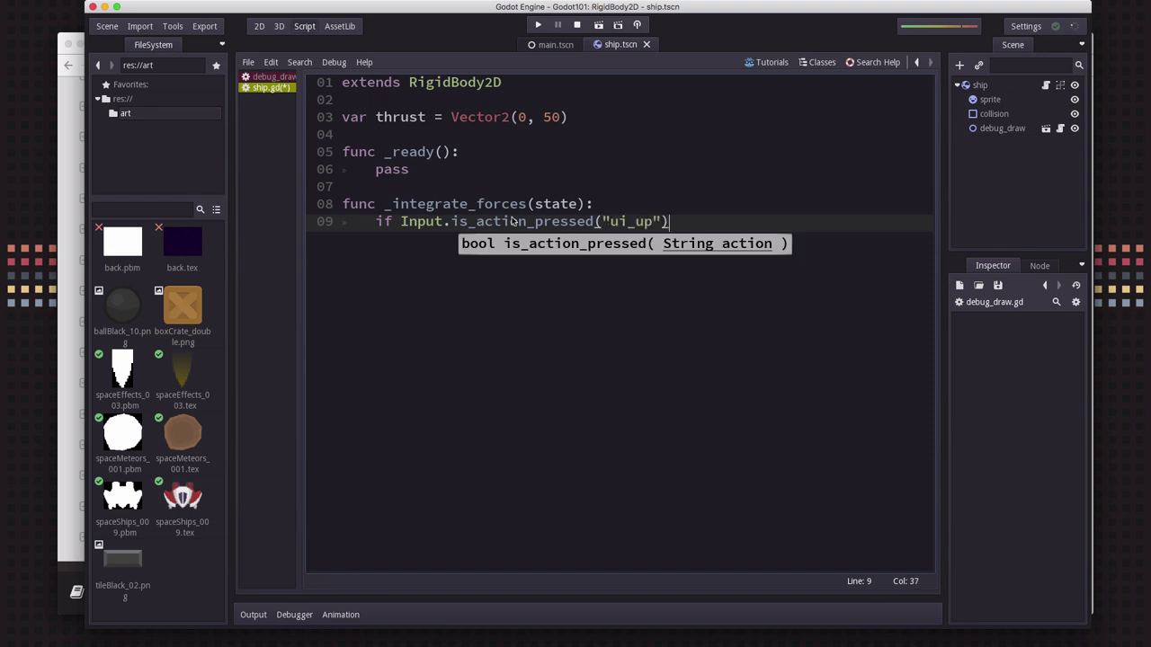
text(:)
key(Return)
Call set_applied_force(thrust) inside the "ui_up" if block
text(set)
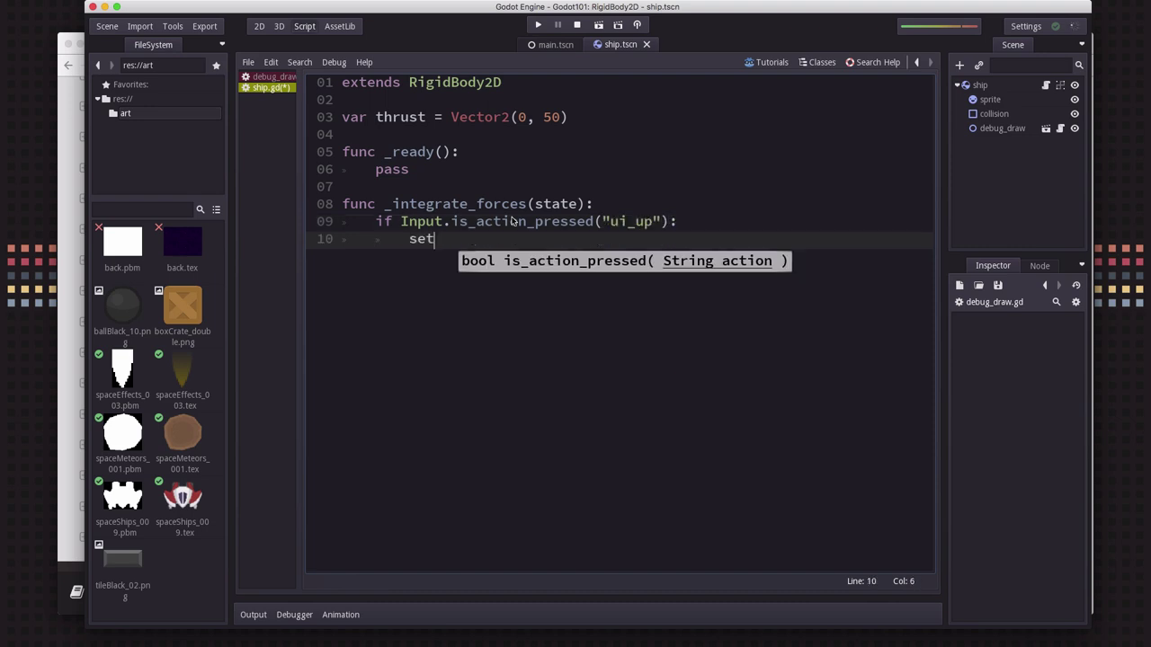
text(_ap)
key(Return)
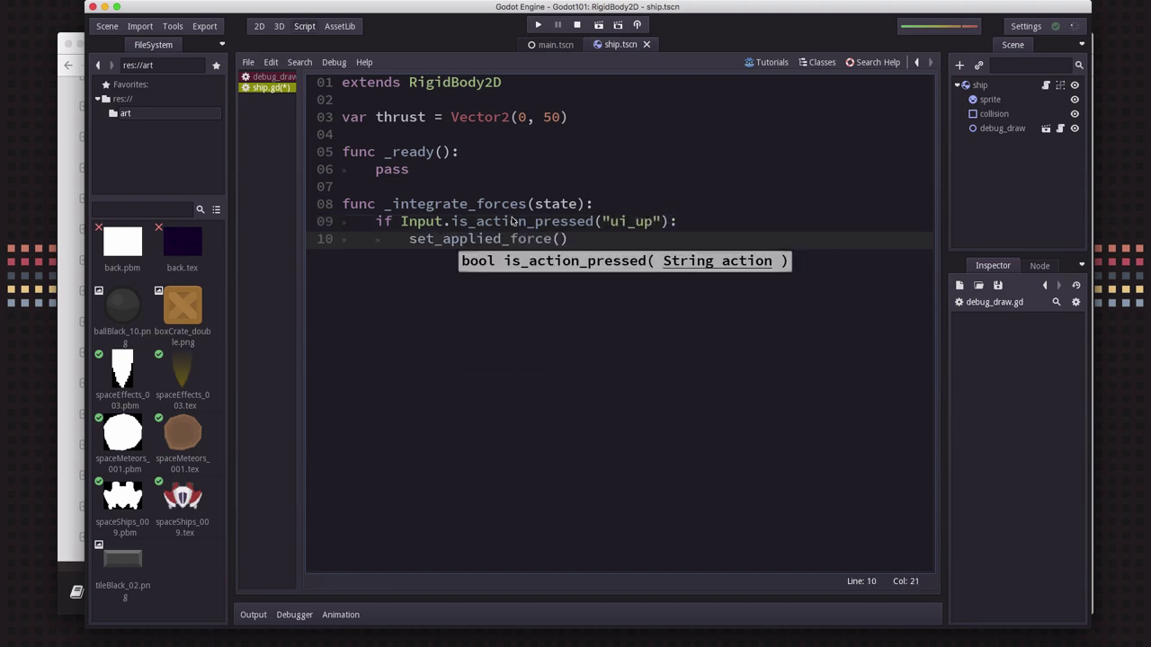
text(thrust)
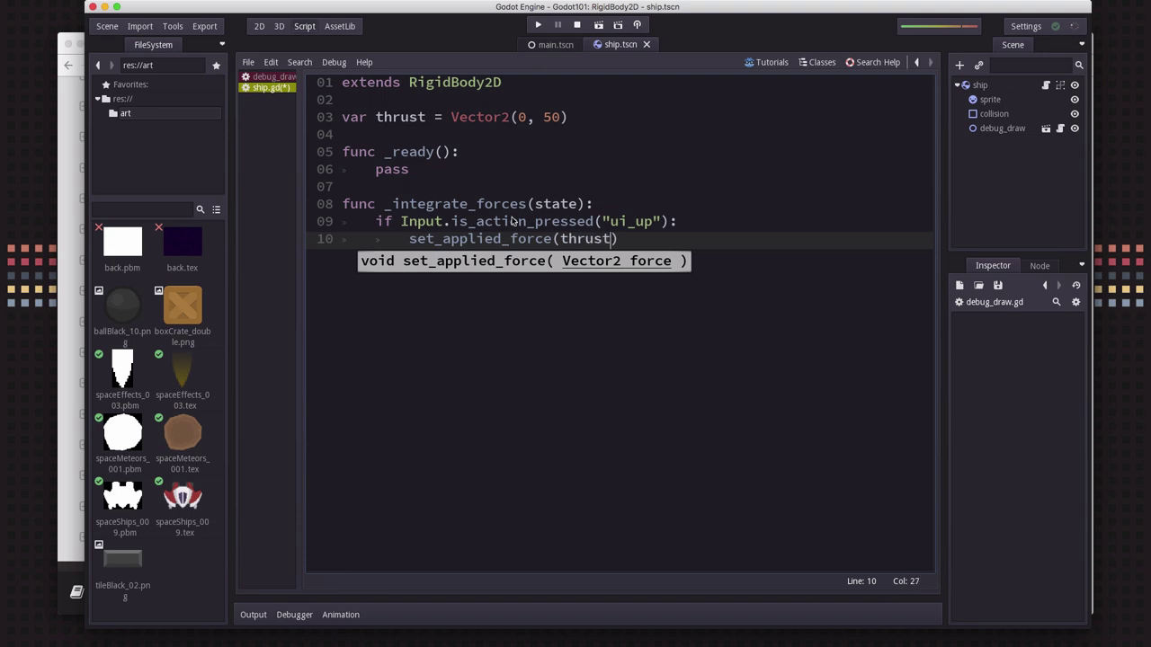
Add an else branch that resets the force with set_applied_force(Vector2())
key(End)
key(Return)
key(BackSpace)
text(else:)
key(Return)
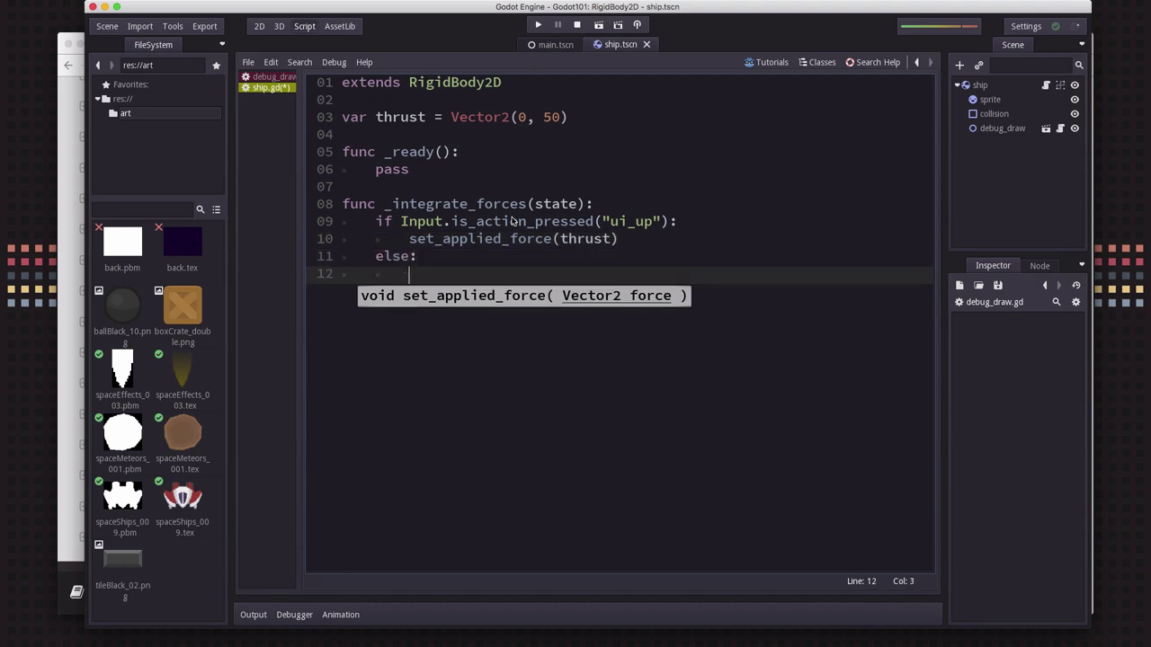
text(setp)
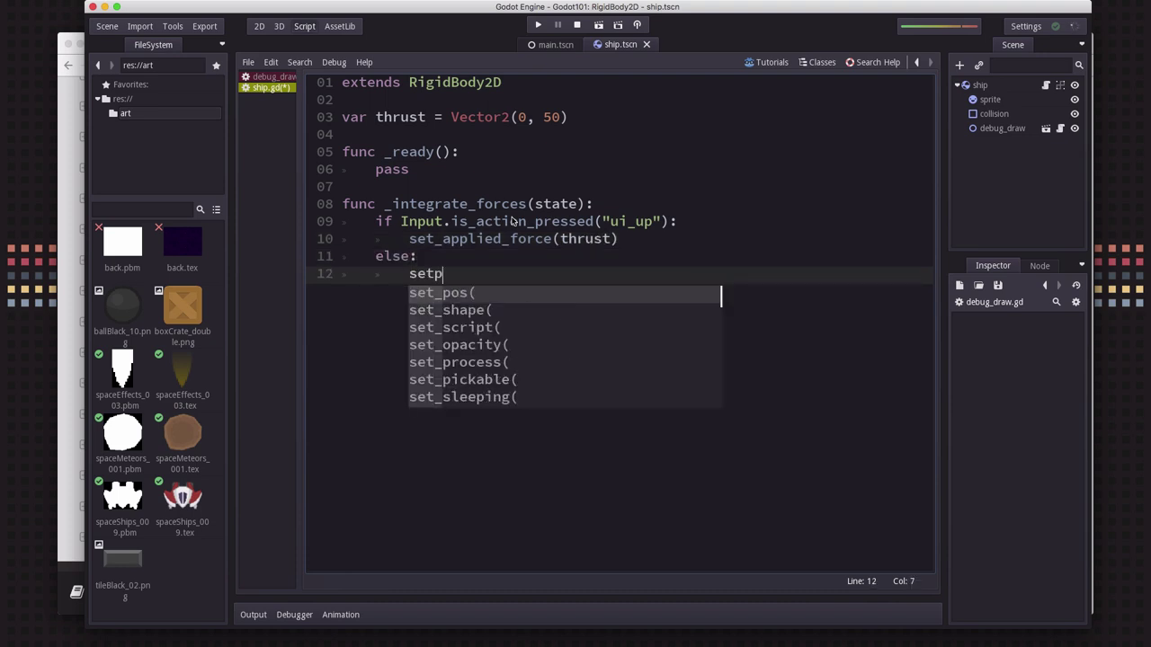
key(BackSpace)
text(app)
key(Return)
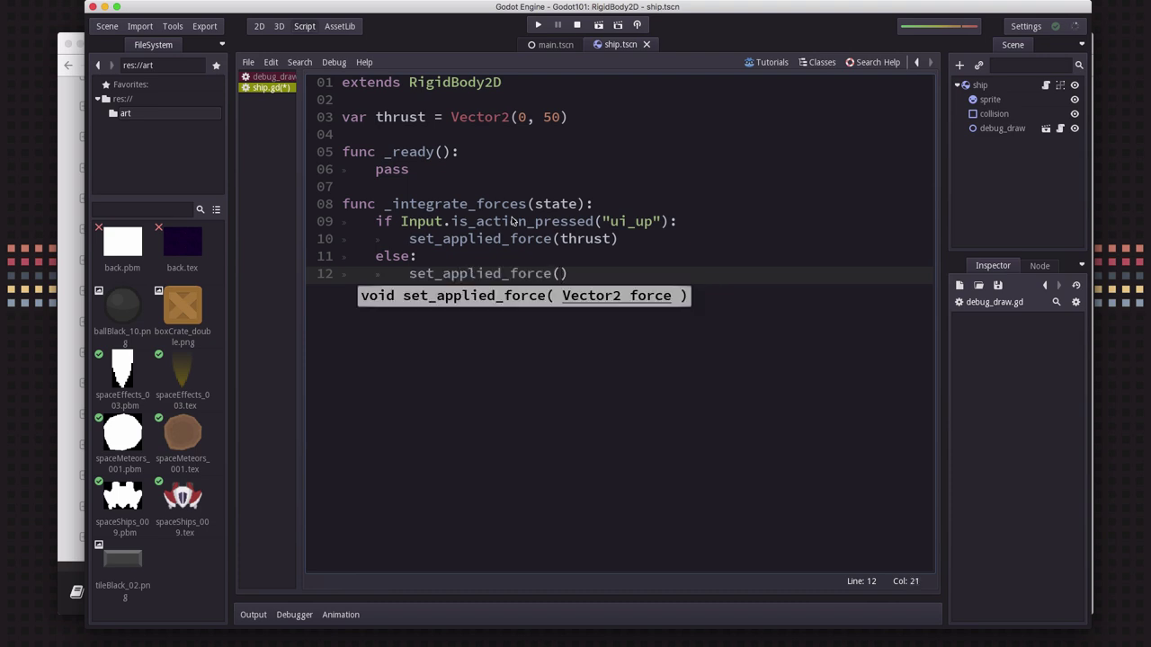
text(Vecto)
key(Return)
text(())
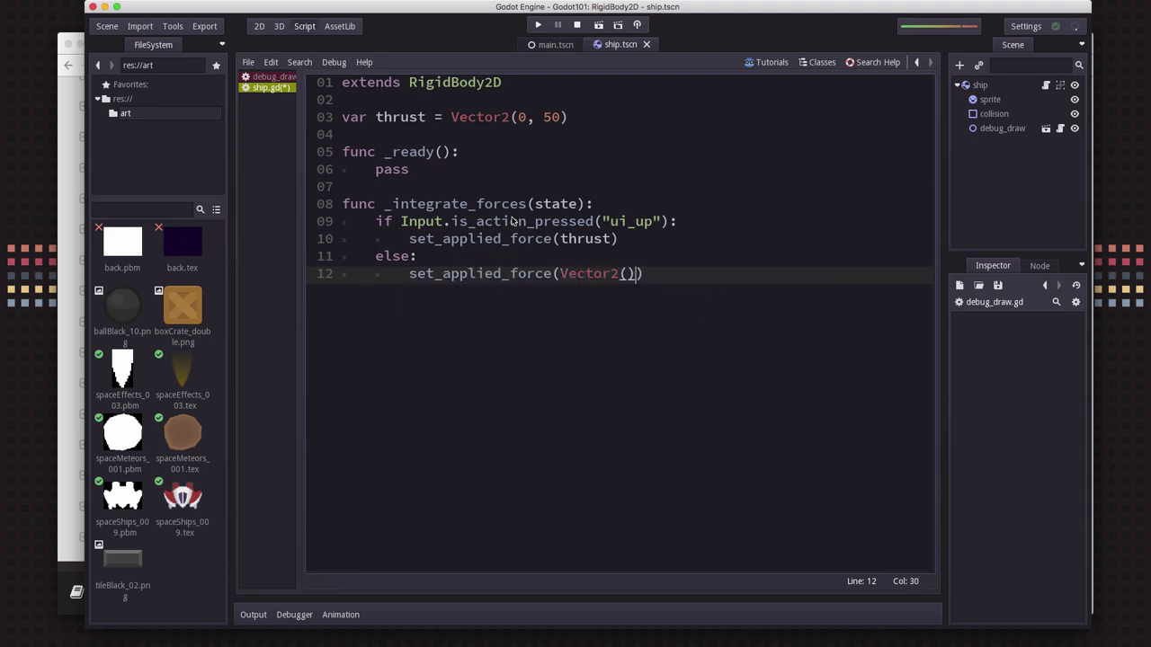
Run the ship scene twice to test the upward-input thrust, closing the game window after each run
click(599, 26)
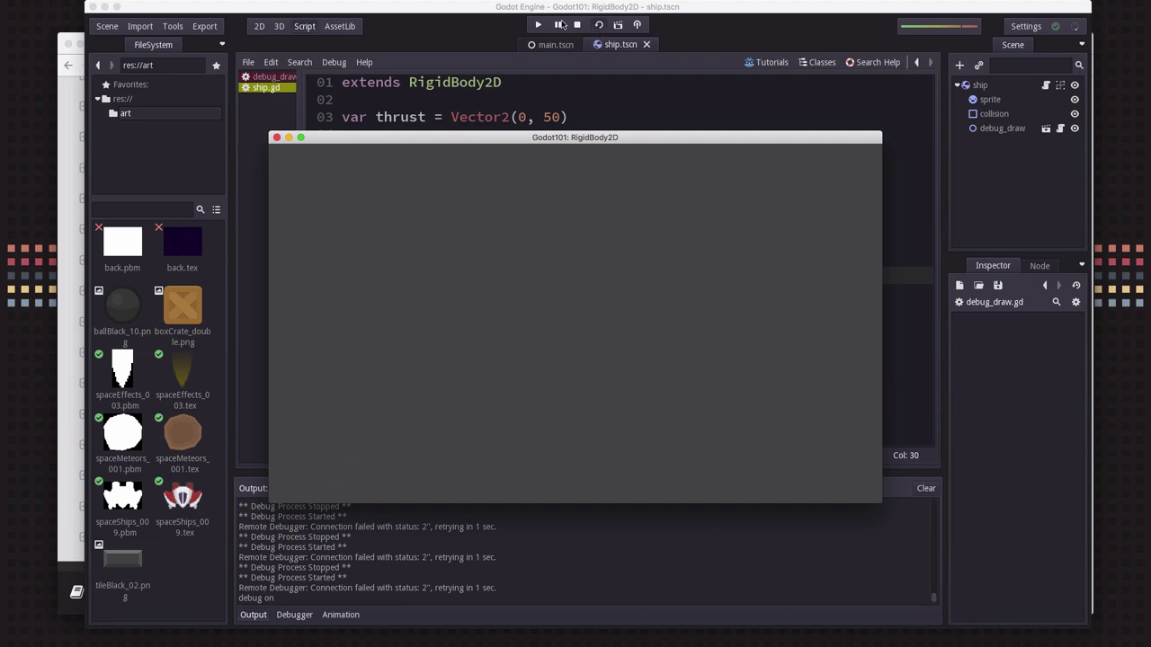
click(277, 137)
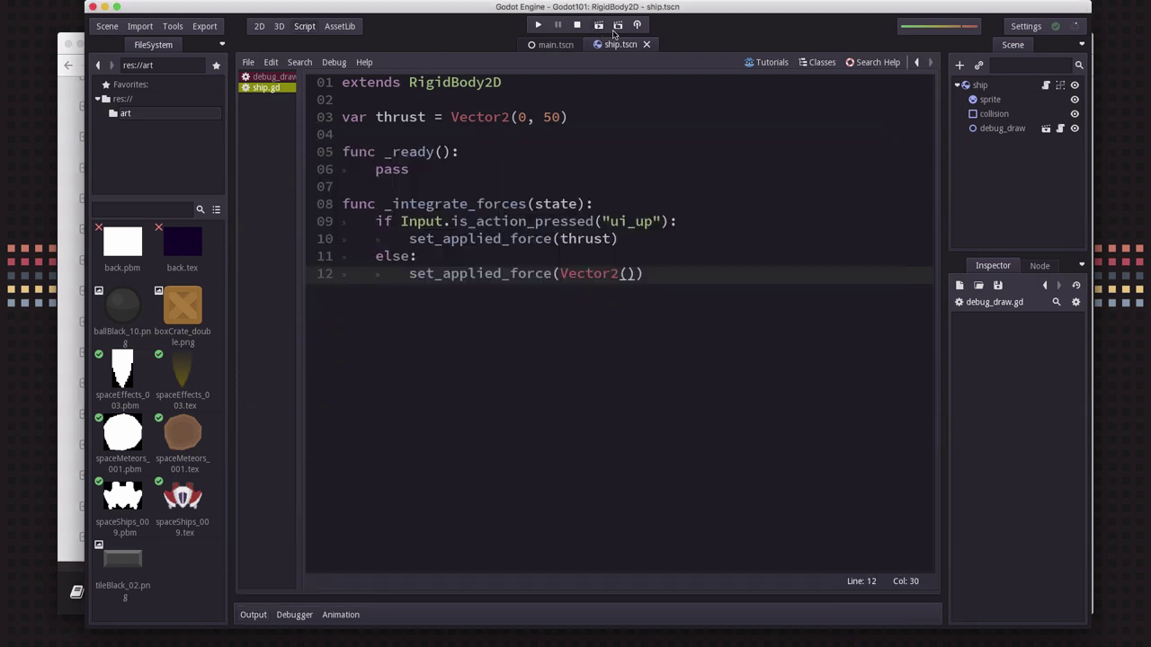
click(600, 25)
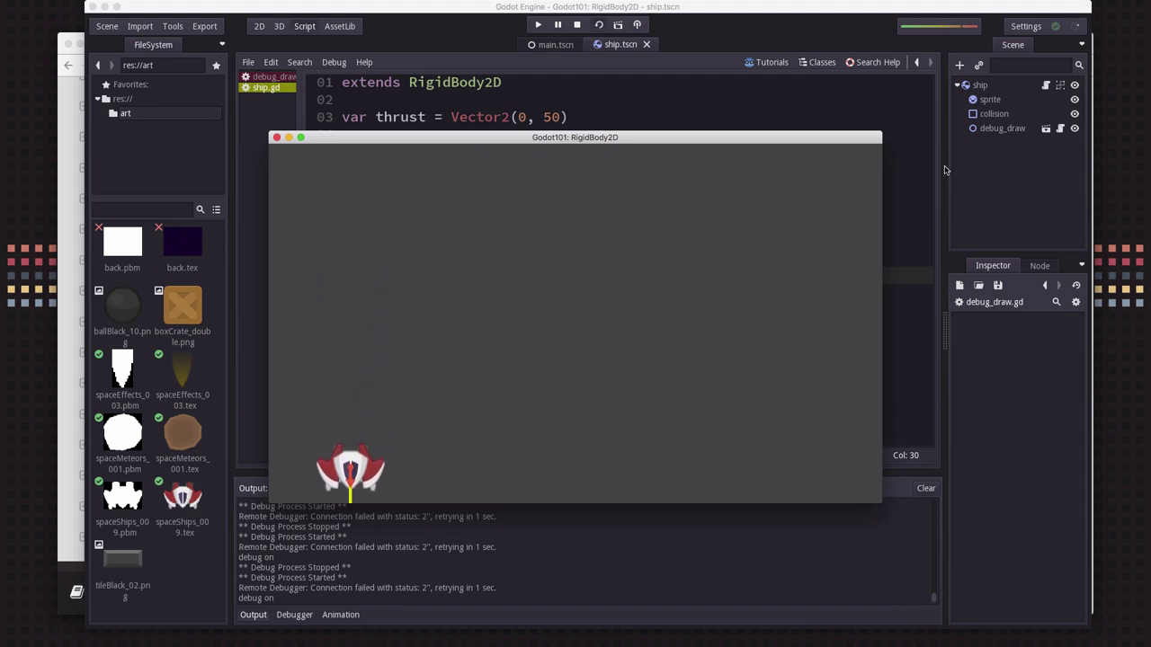
click(277, 138)
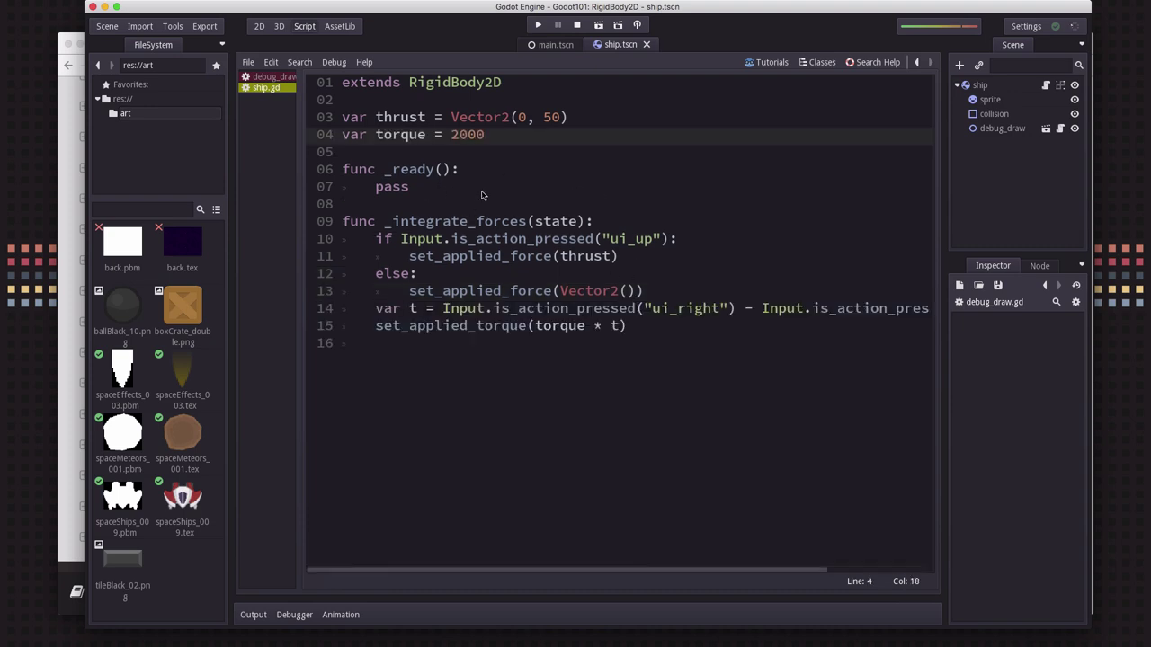
Review the torque variable and the lines that compute t from "ui_right" and "ui_left" and pass torque * t to set_applied_torque
key(Up)
drag(344, 141, 465, 153)
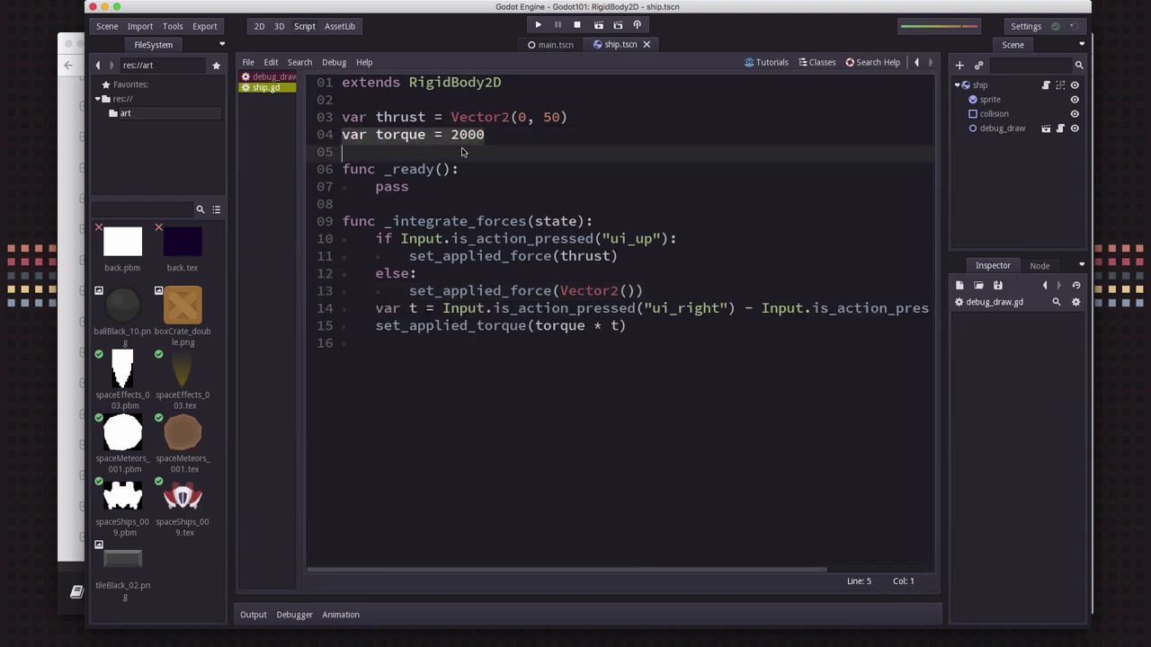
click(501, 133)
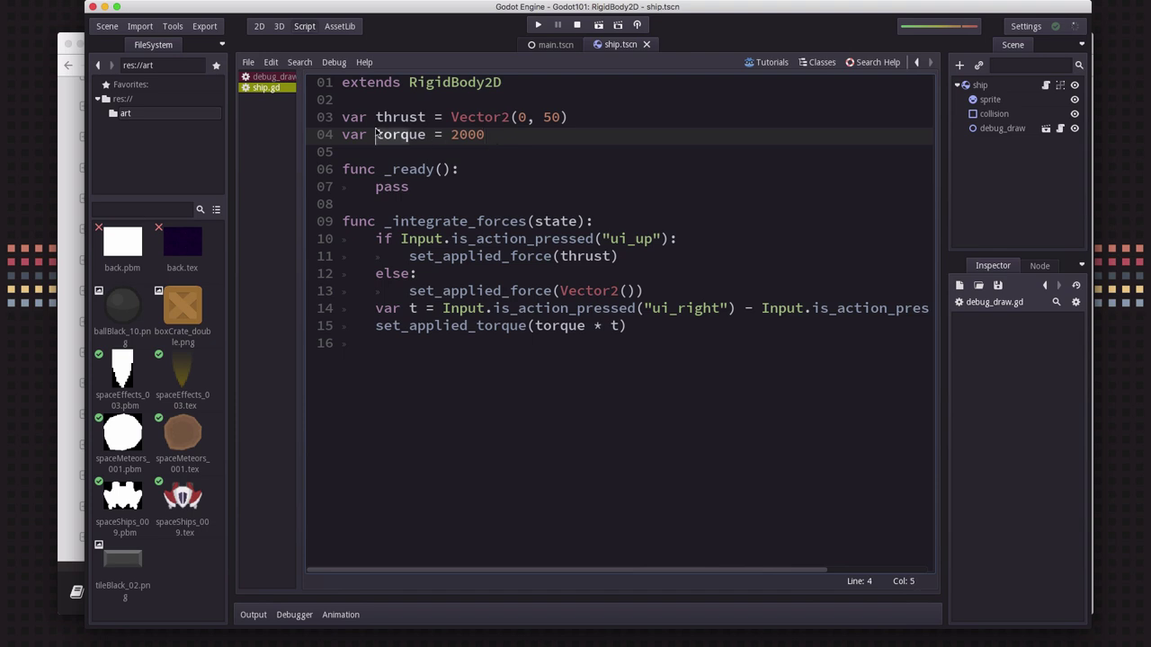
click(447, 326)
double_click(564, 309)
key(End)
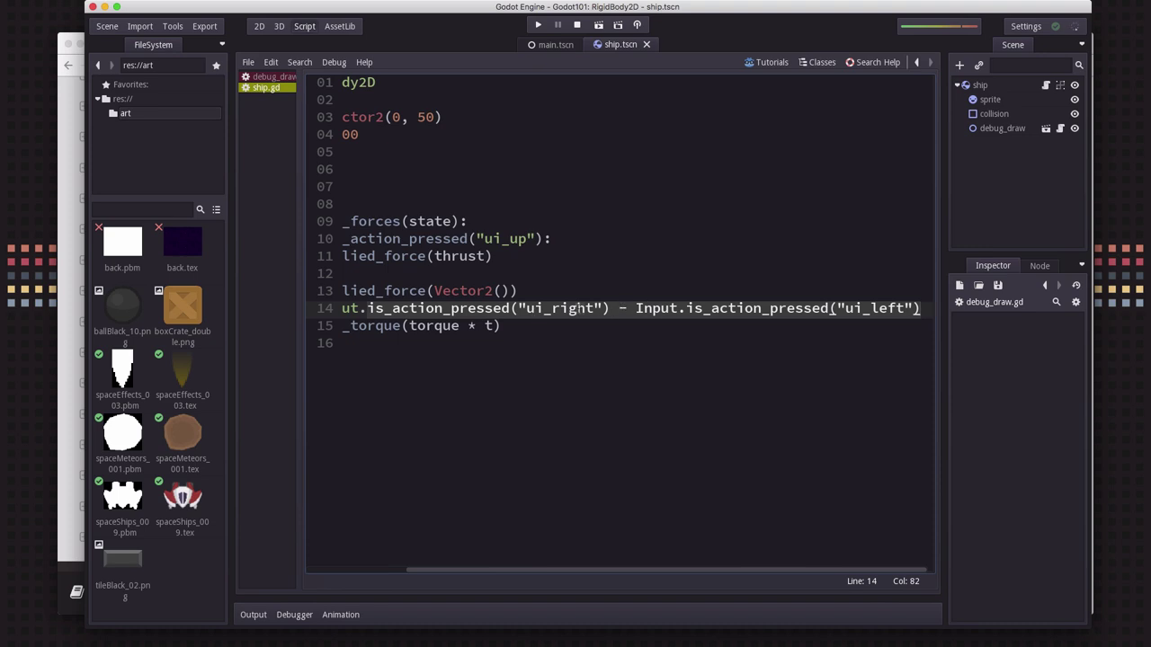
click(572, 308)
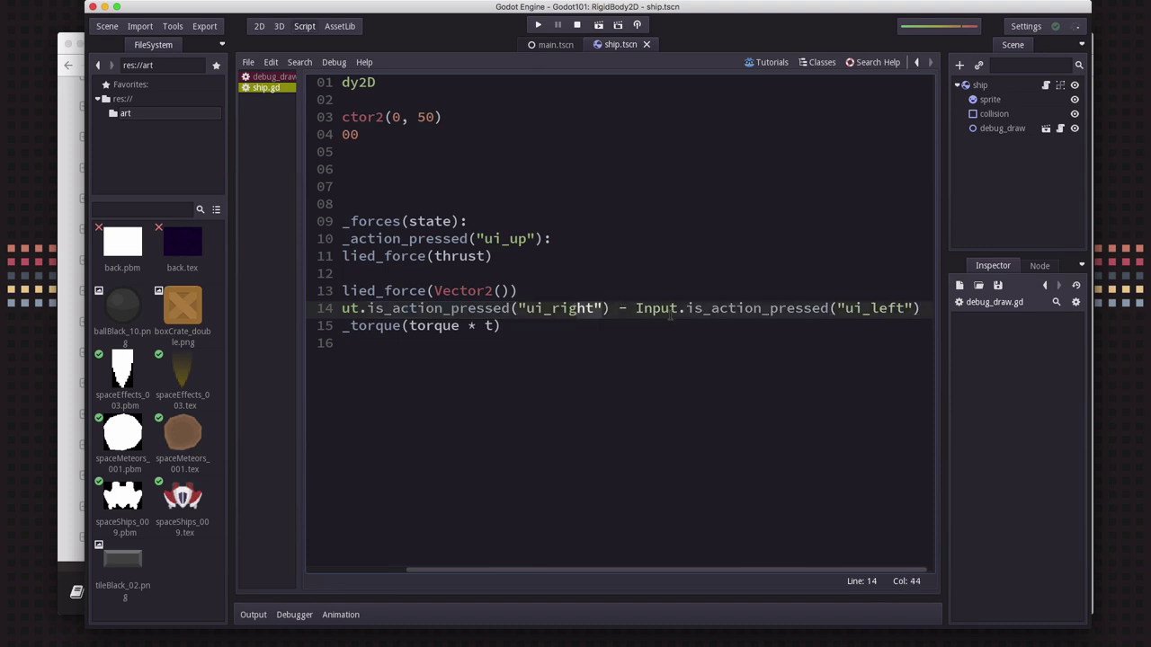
drag(662, 309, 729, 309)
click(513, 331)
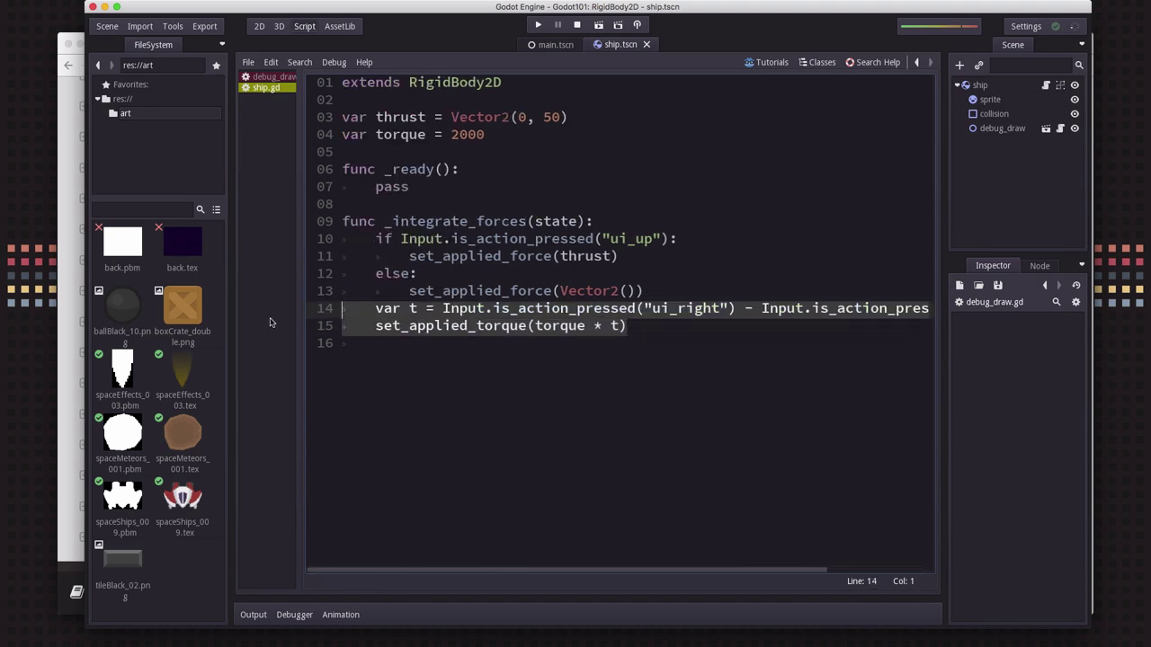
click(507, 325)
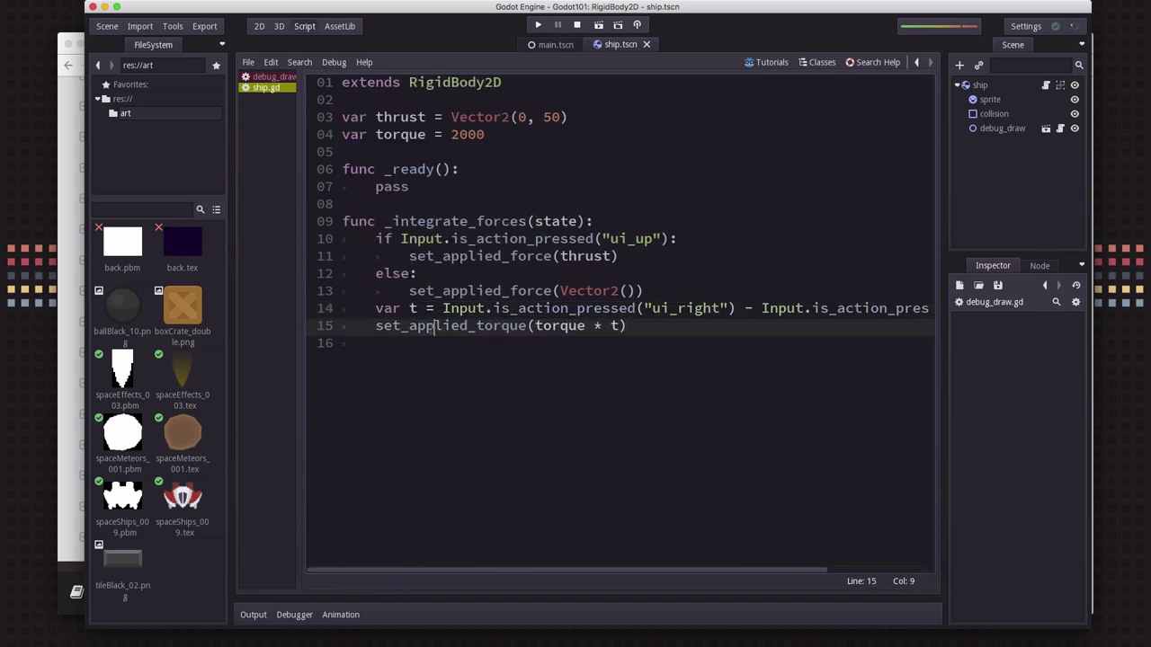
drag(377, 308, 501, 326)
click(509, 326)
Run the ship scene to test the rotation controls, and close the game window
key(F5)
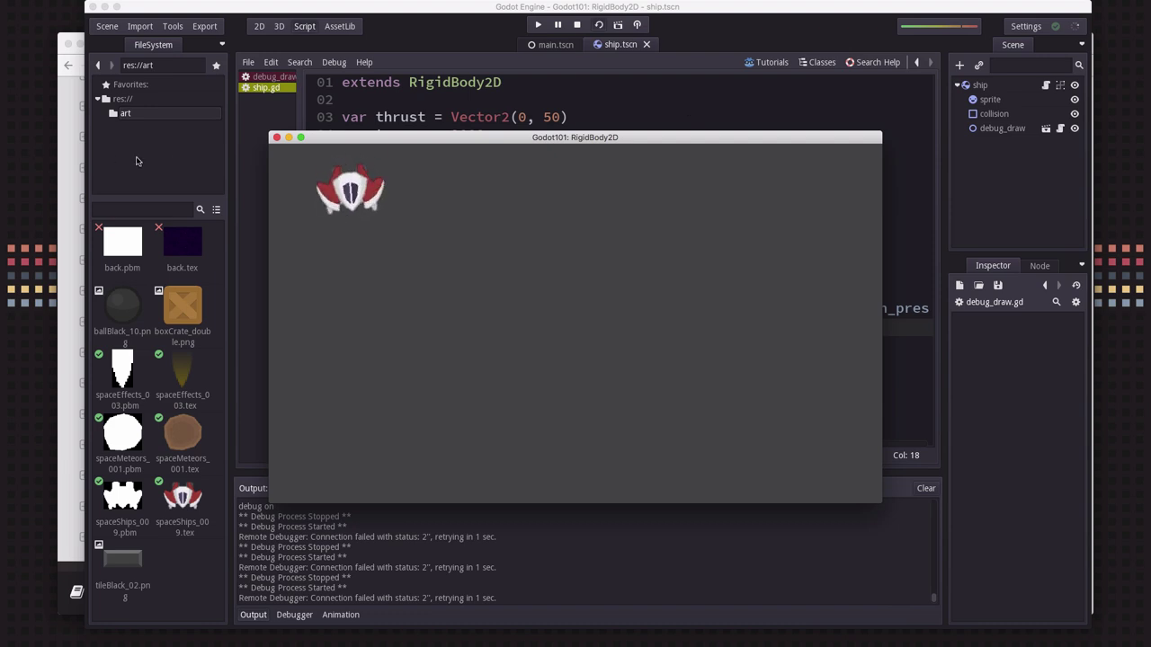
click(276, 138)
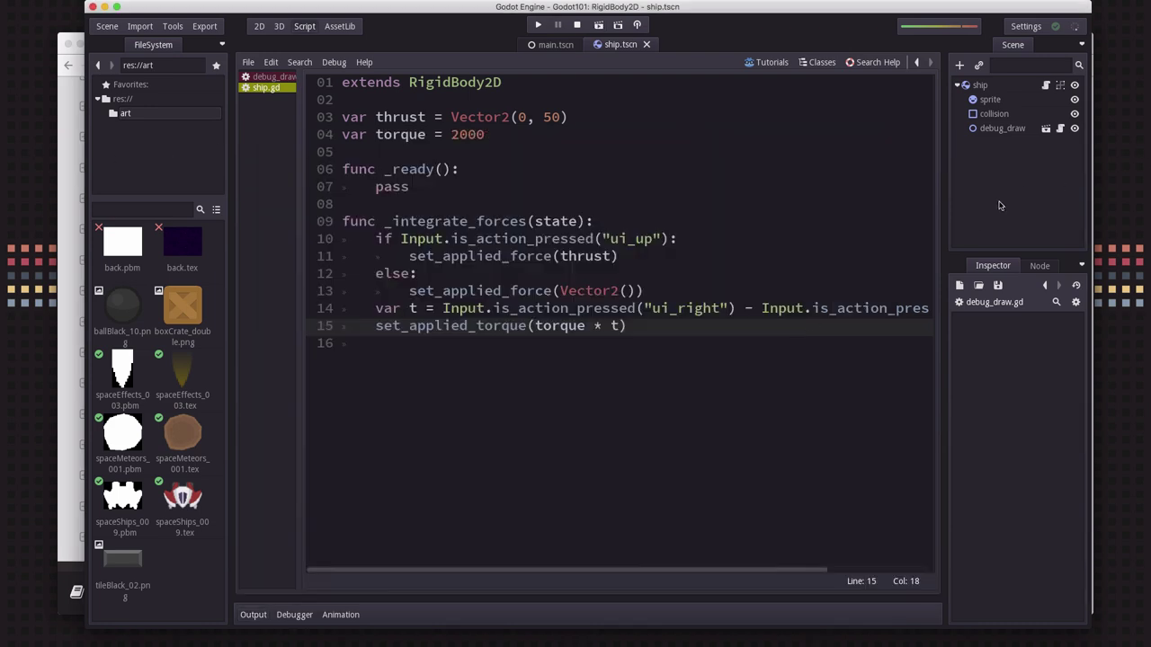
Set the ship node's angular damp override to 5 and save the scene
click(981, 86)
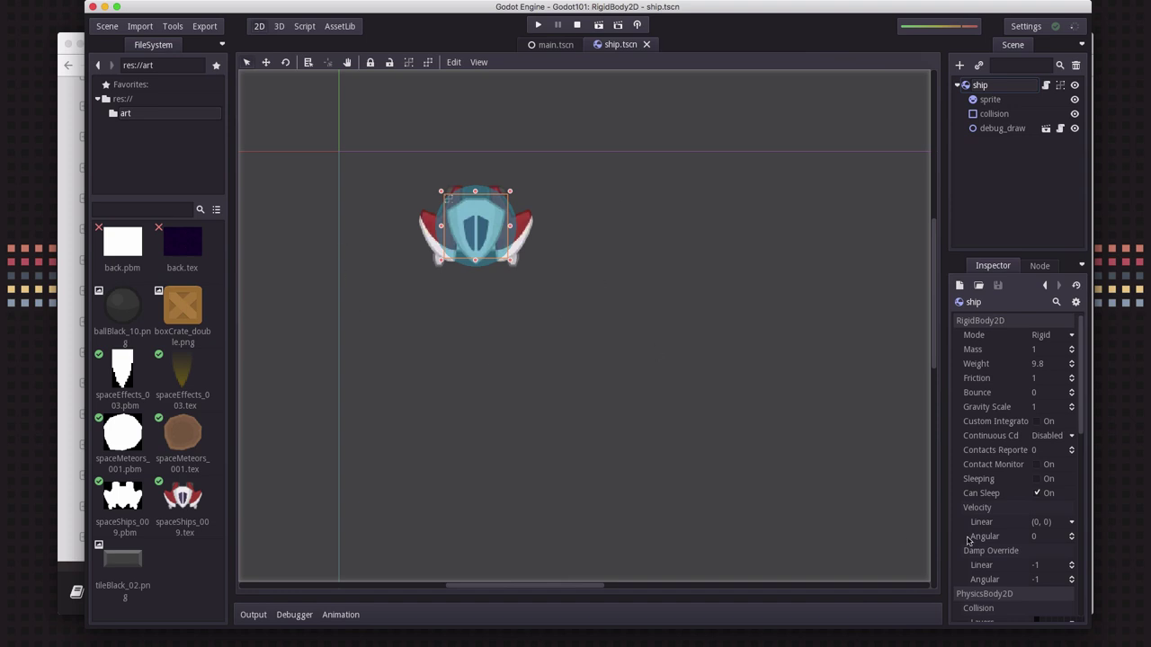
click(1040, 580)
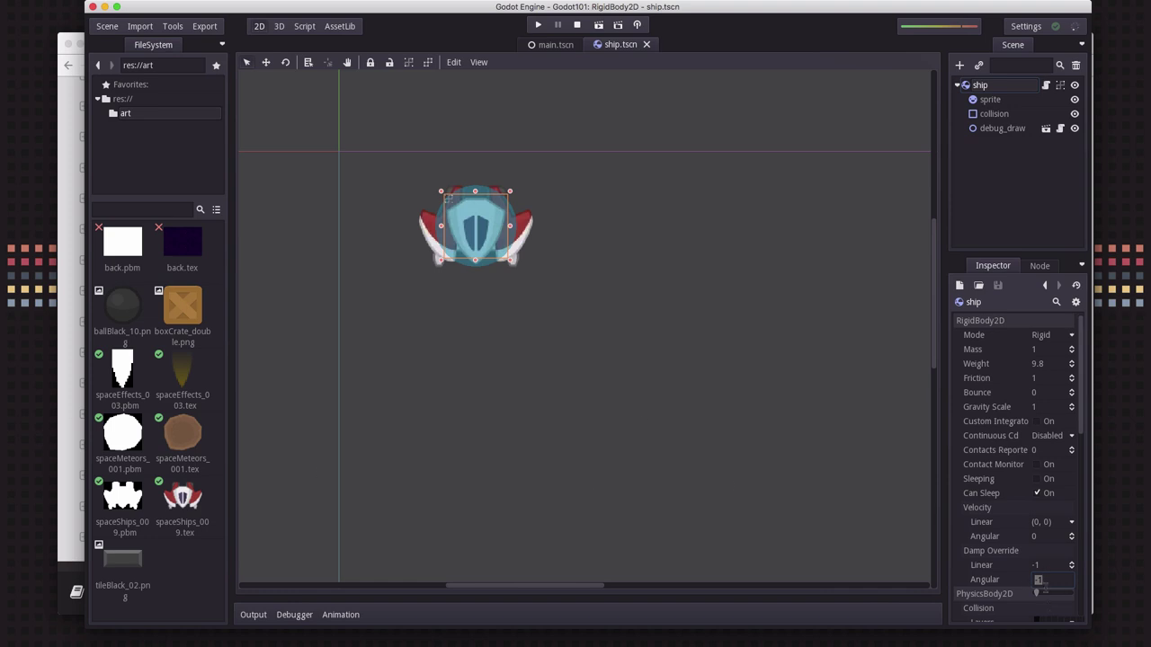
click(850, 412)
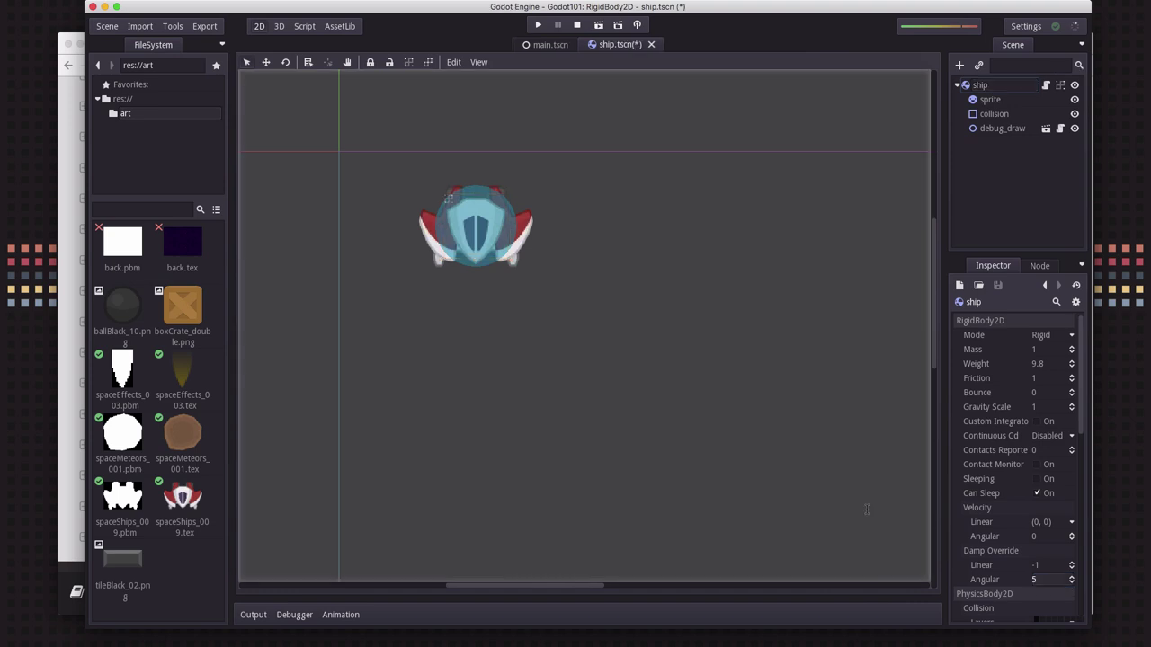
key(ctrl+s)
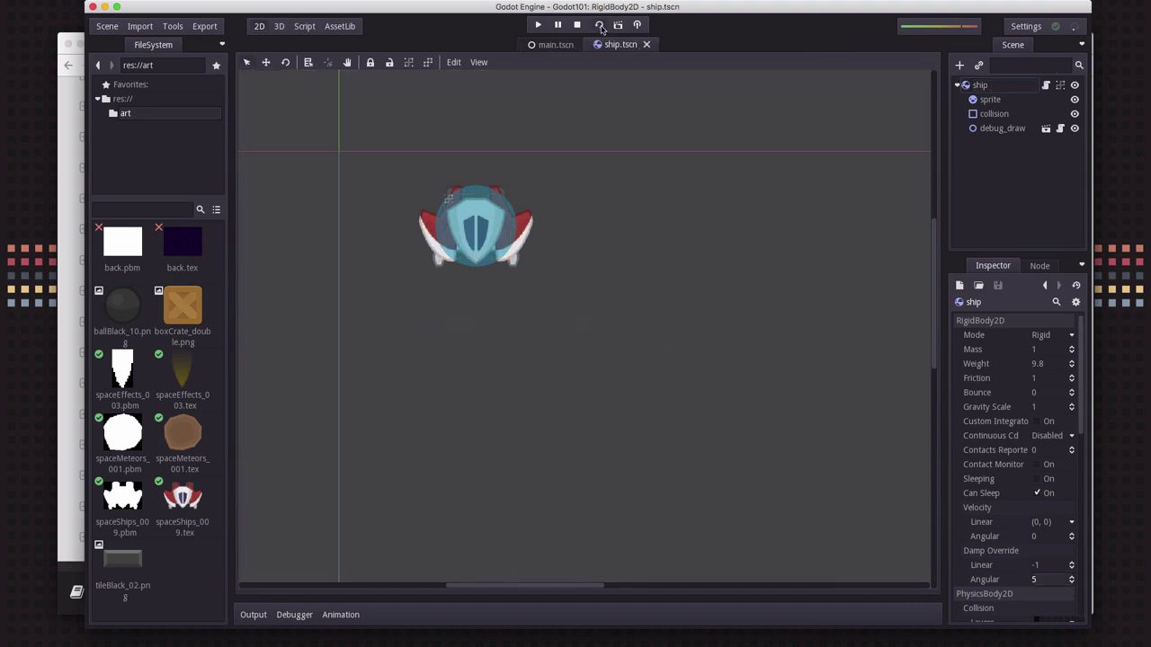
Run the ship scene to test the damped rotation, close the game window, and set the torque variable in ship.gd to 20000
click(599, 26)
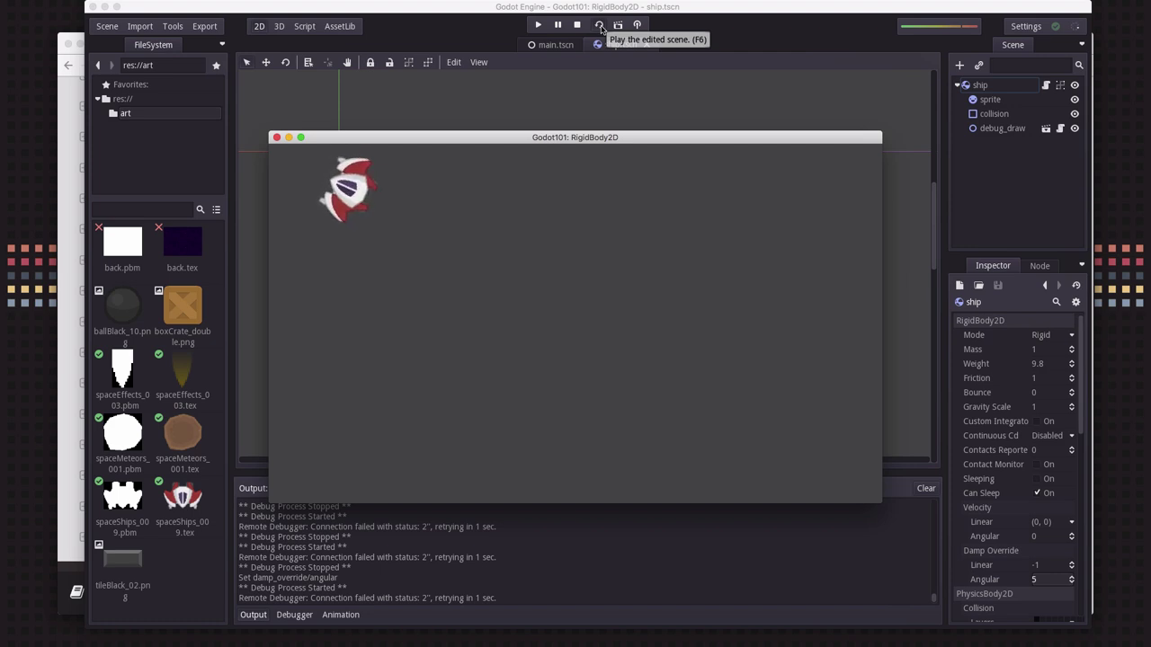
click(276, 138)
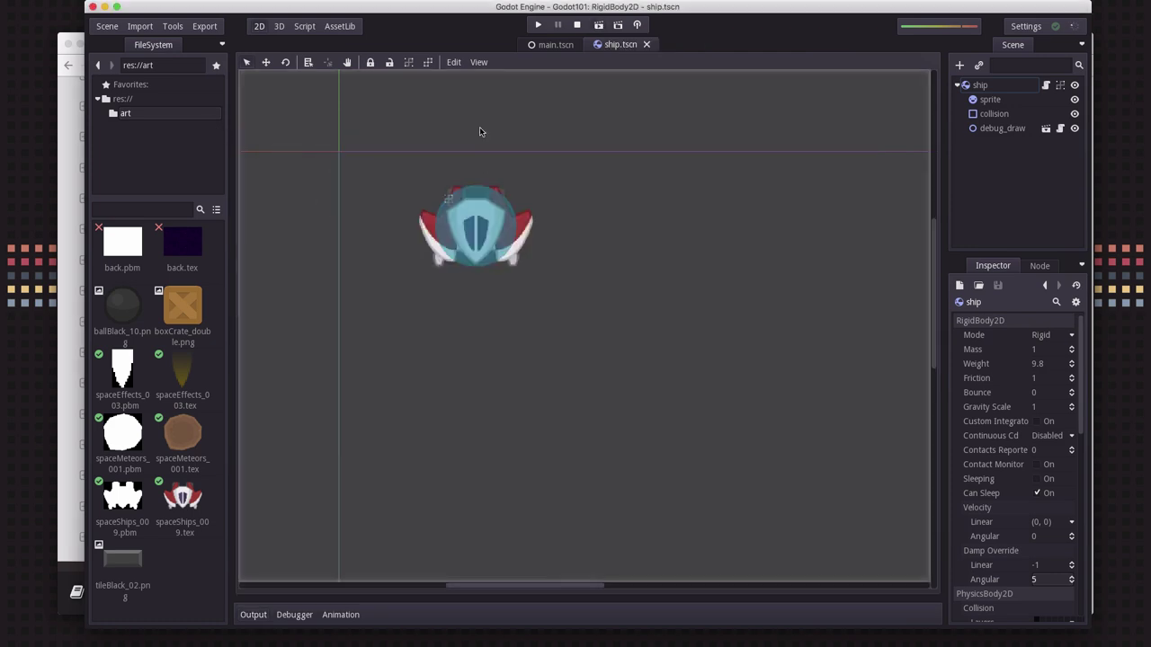
click(1047, 86)
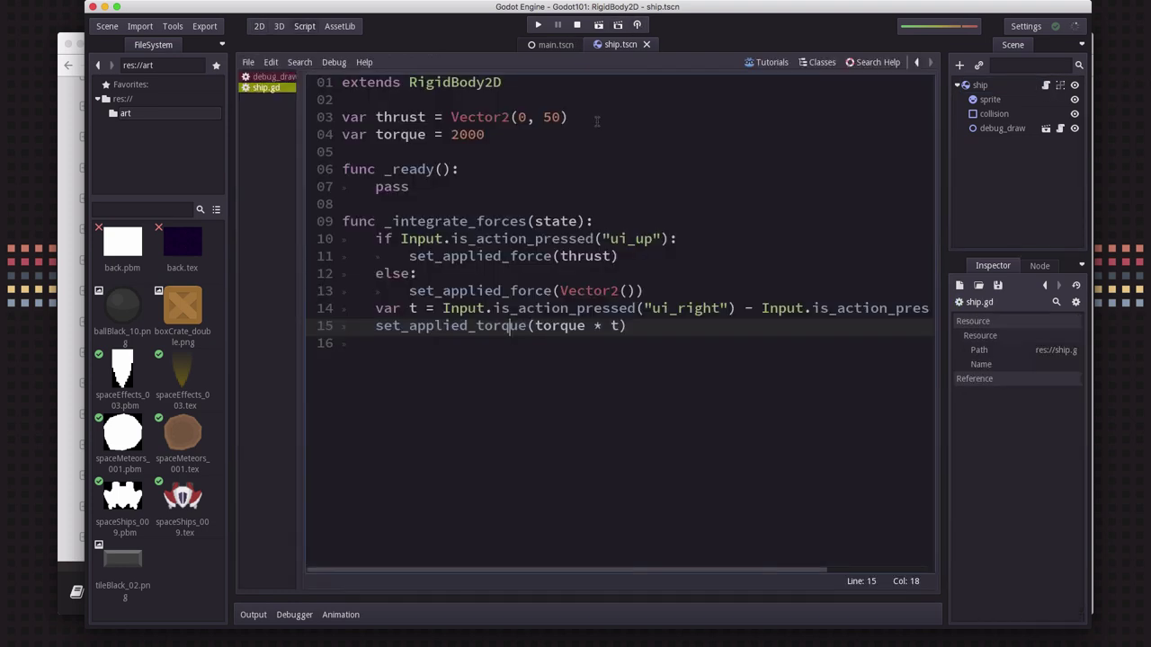
click(494, 134)
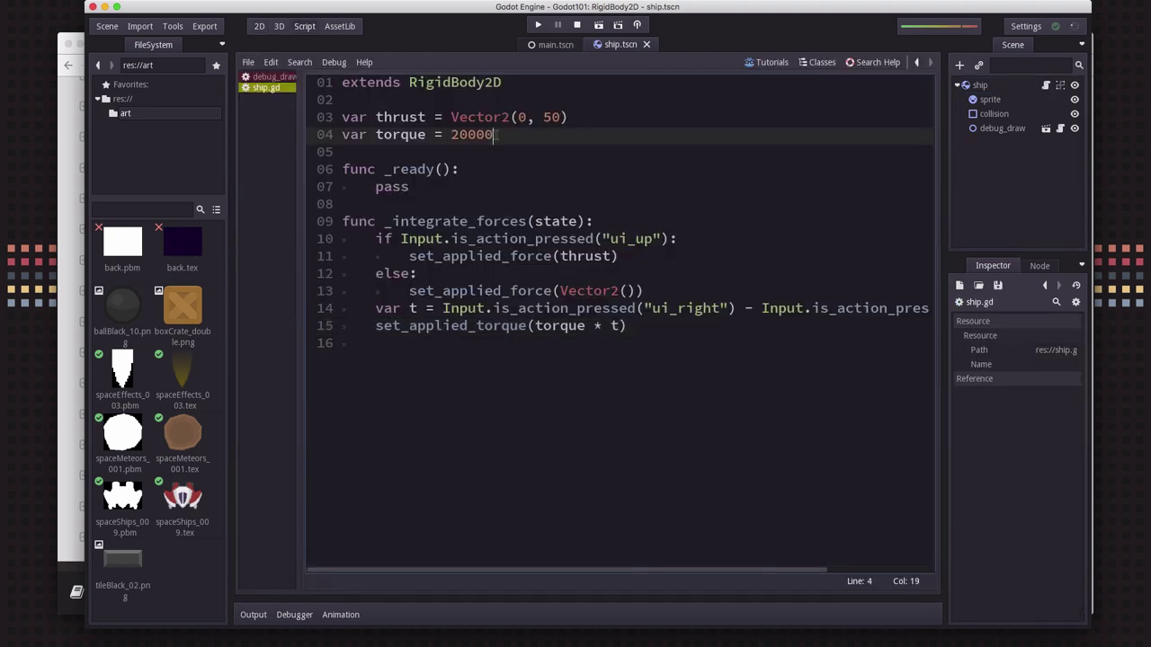
Run the ship scene to test rotation and thrust with the debug vectors turned on, and close the game window
click(596, 28)
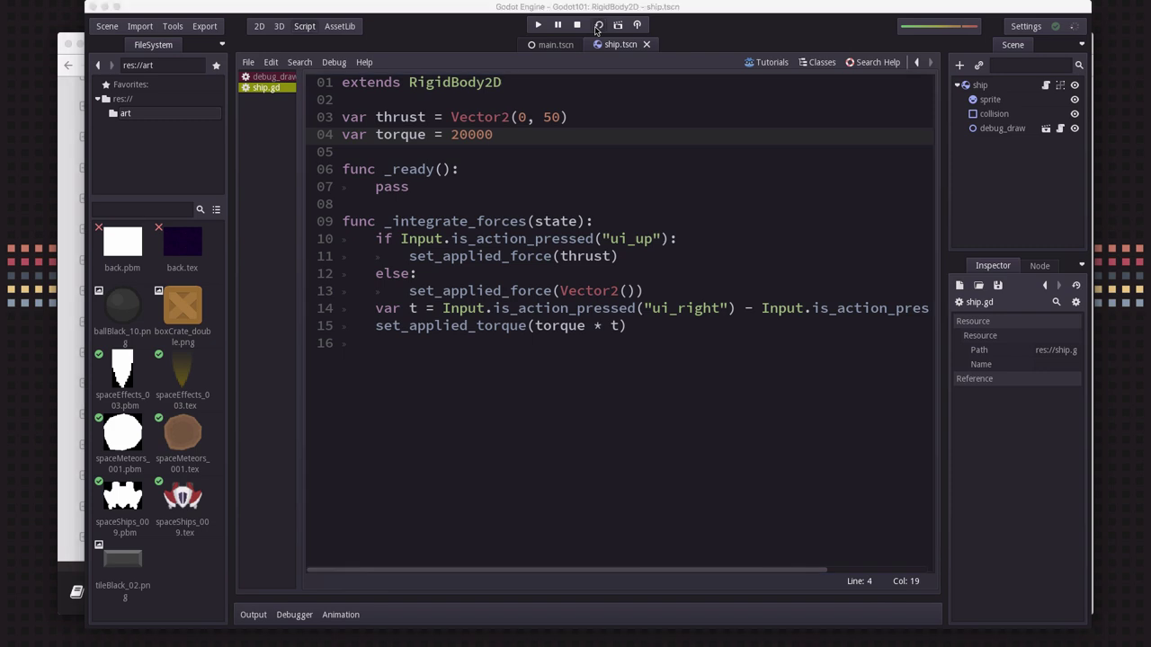
key(Right)
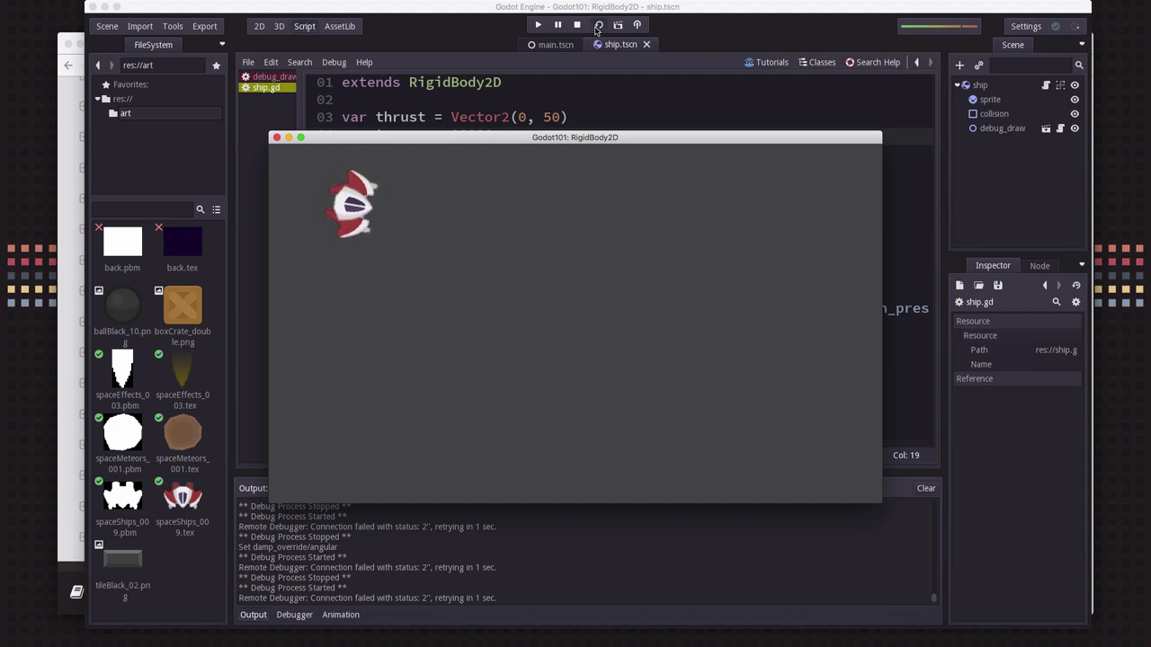
key(d)
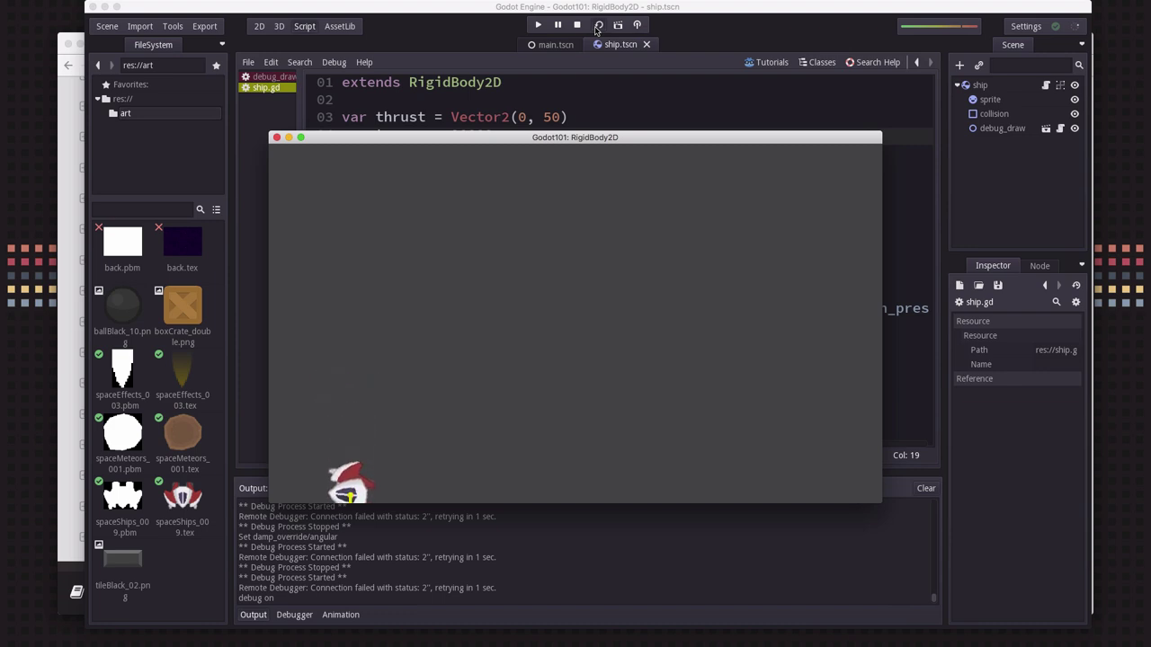
click(277, 138)
Change the applied force in the "ui_up" branch to thrust.rotated(get_rot()) in _integrate_forces
click(614, 257)
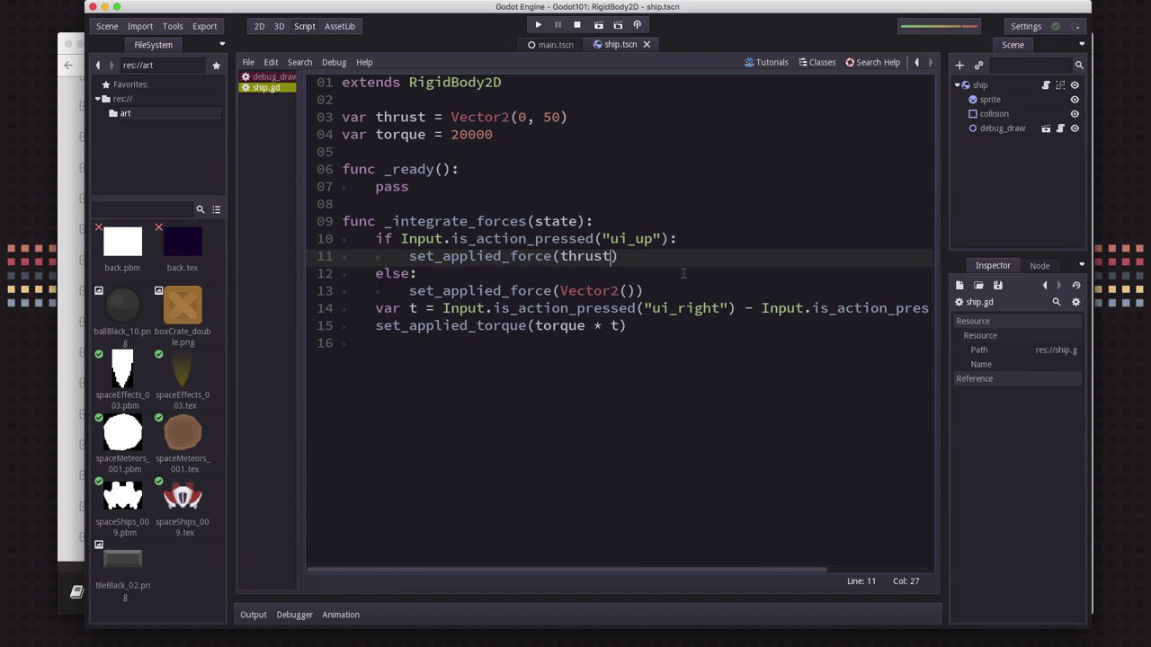
text(.rota)
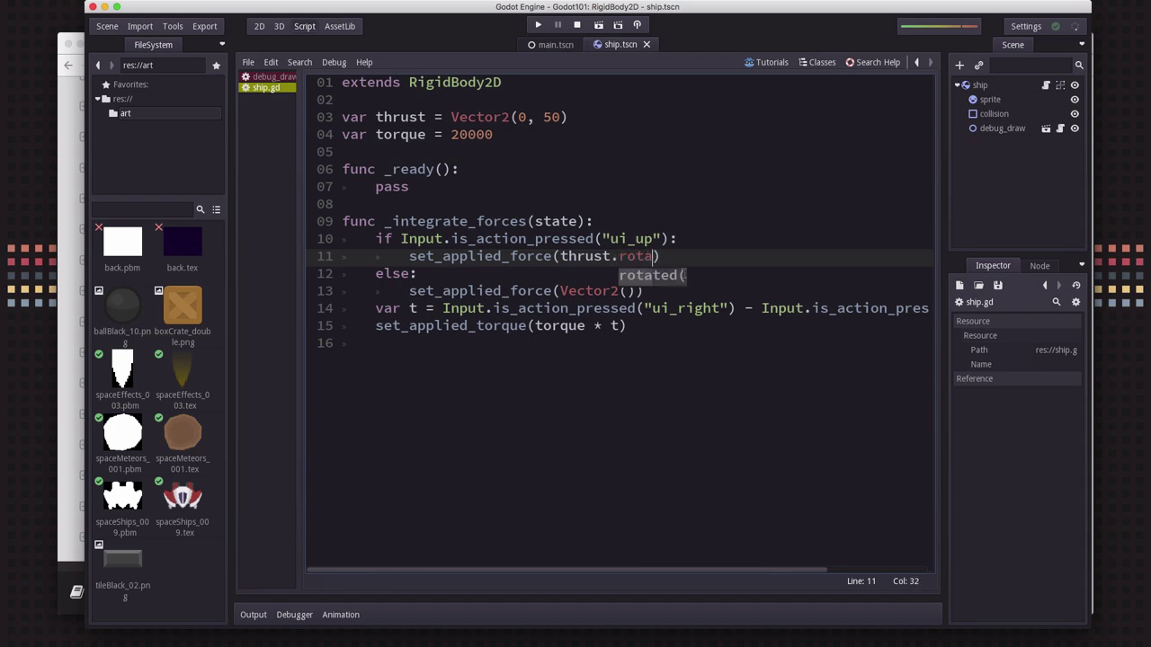
key(Return)
text(fet)
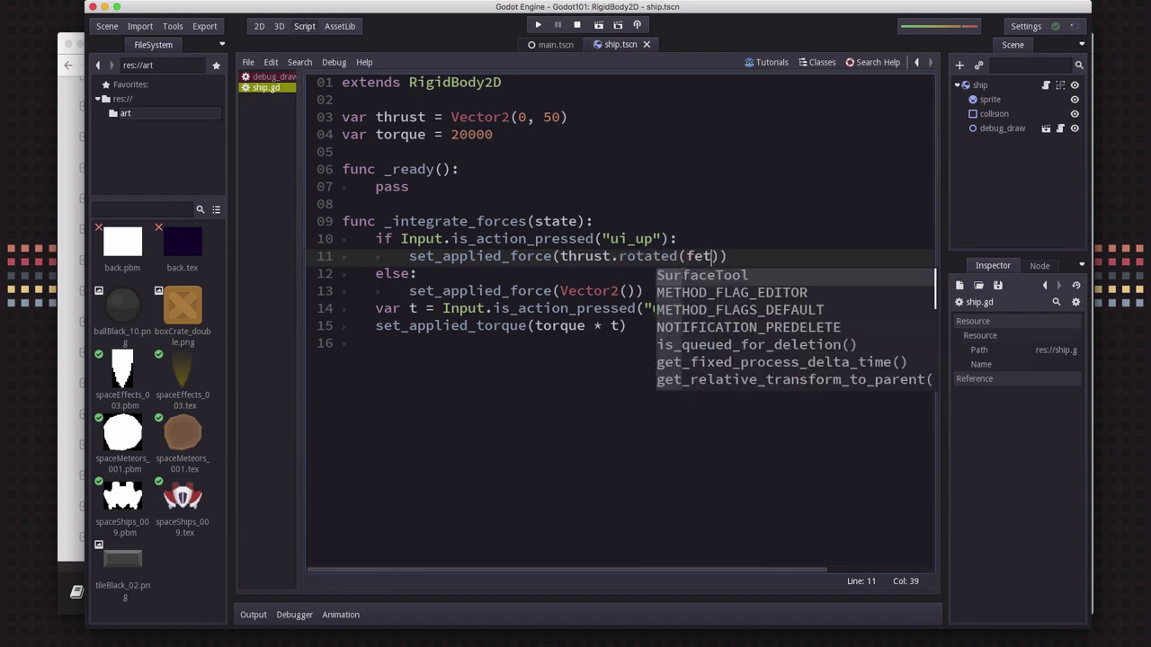
key(BackSpace)
key(BackSpace)
key(BackSpace)
text(getro)
key(Return)
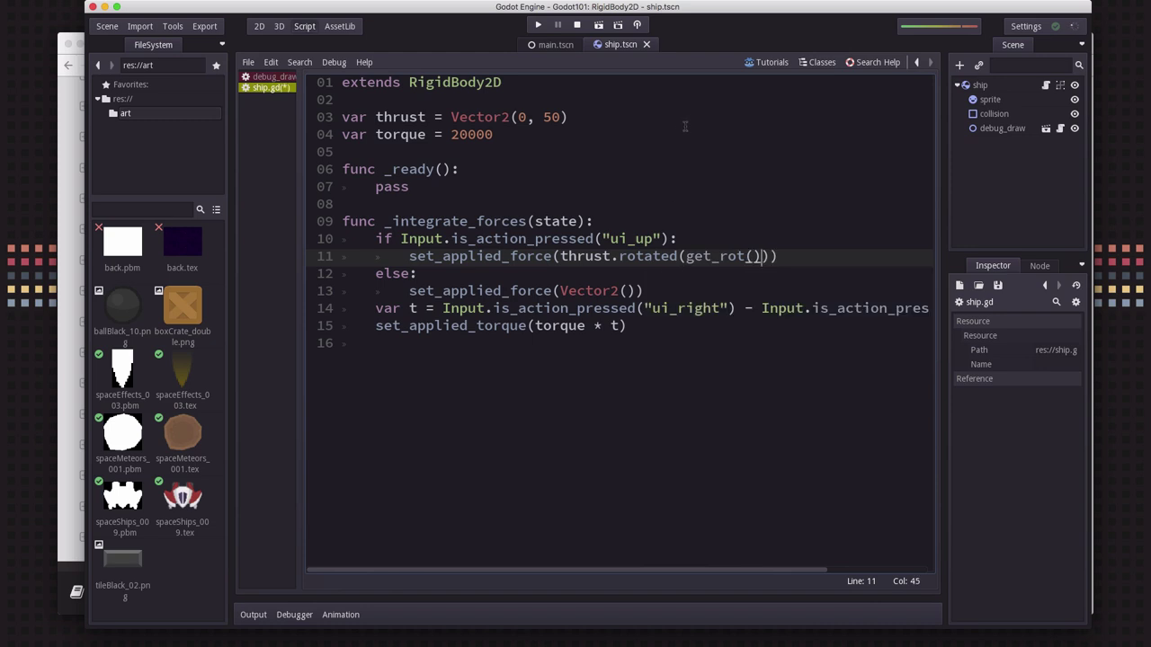
Run the ship scene to test turning and thrusting in the ship's facing direction, and close the game window
click(600, 26)
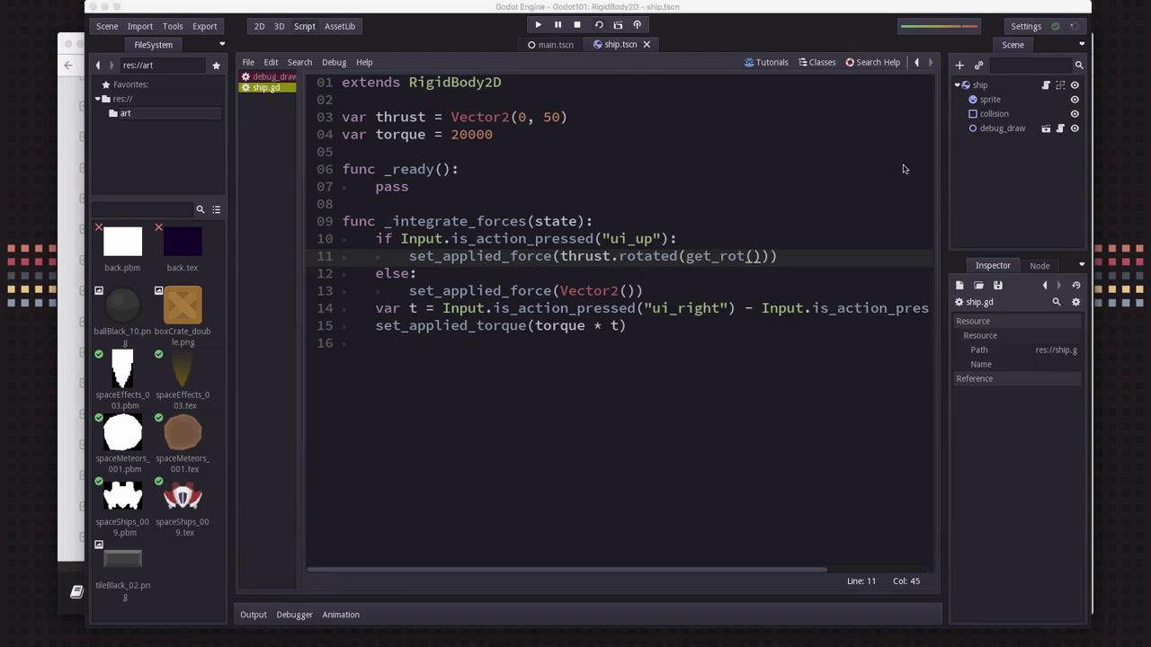
key(Right)
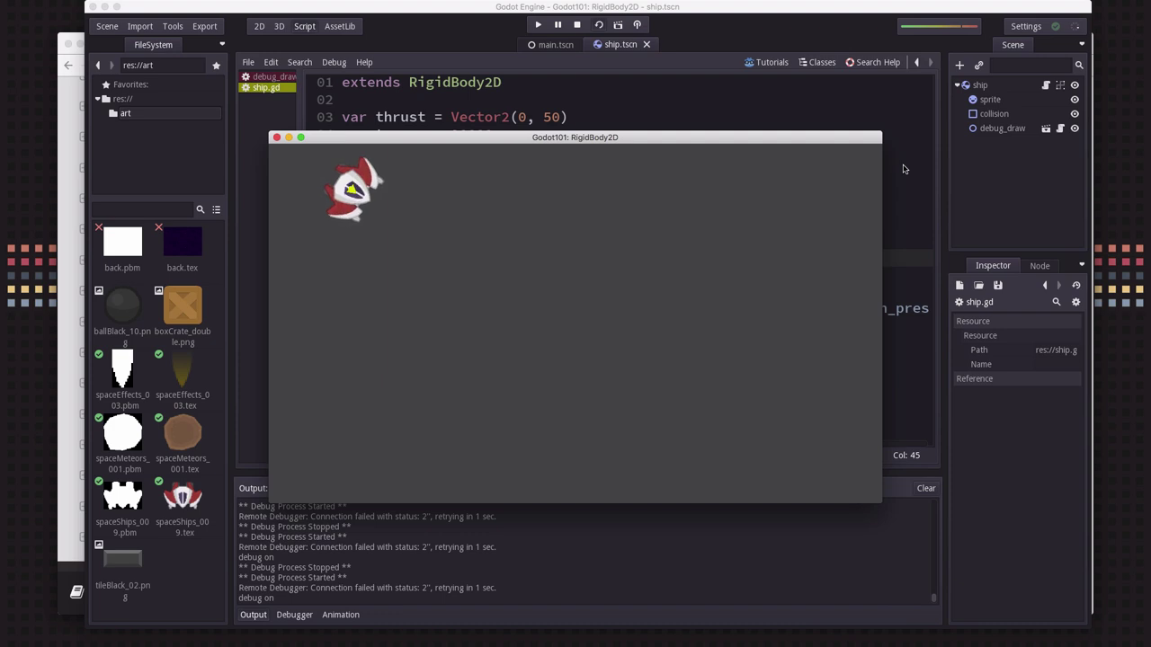
key(Up)
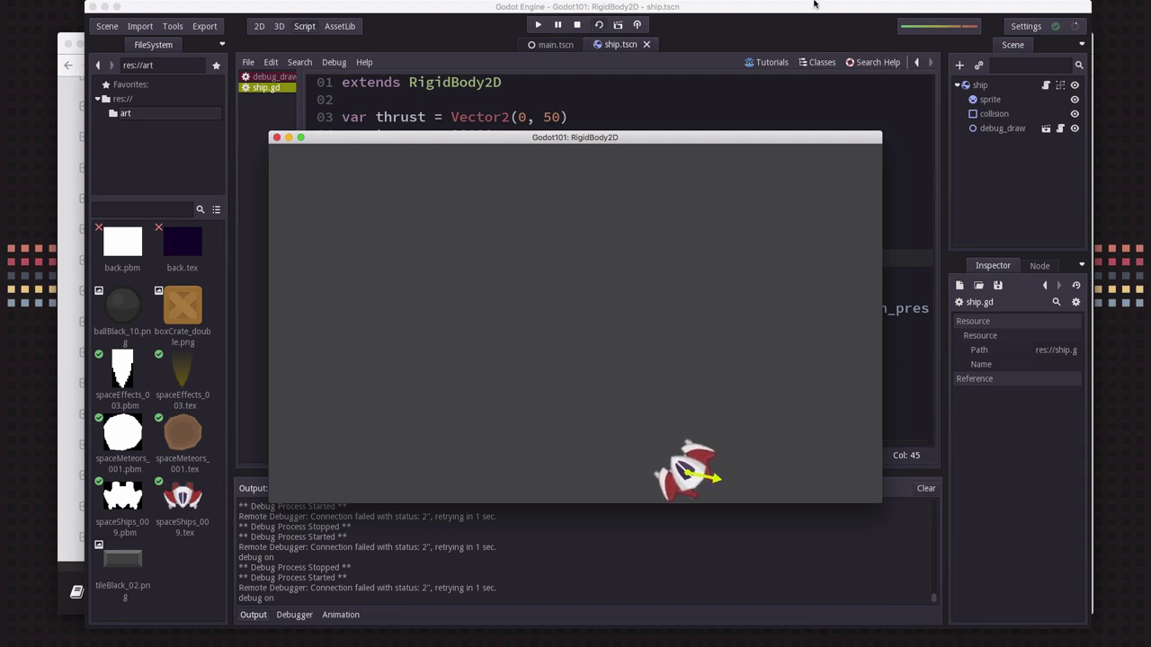
click(276, 138)
Set the thrust variable to Vector2(0, 250), test-fly the ship in its scene, and close the game window
click(549, 118)
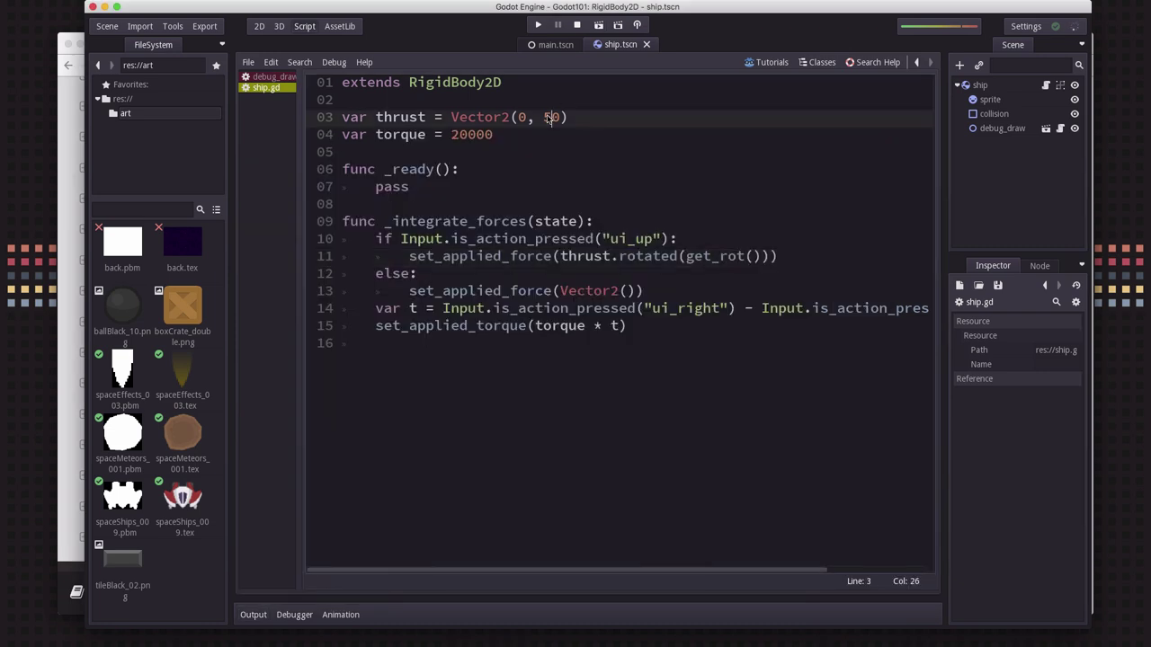
text(2)
click(599, 27)
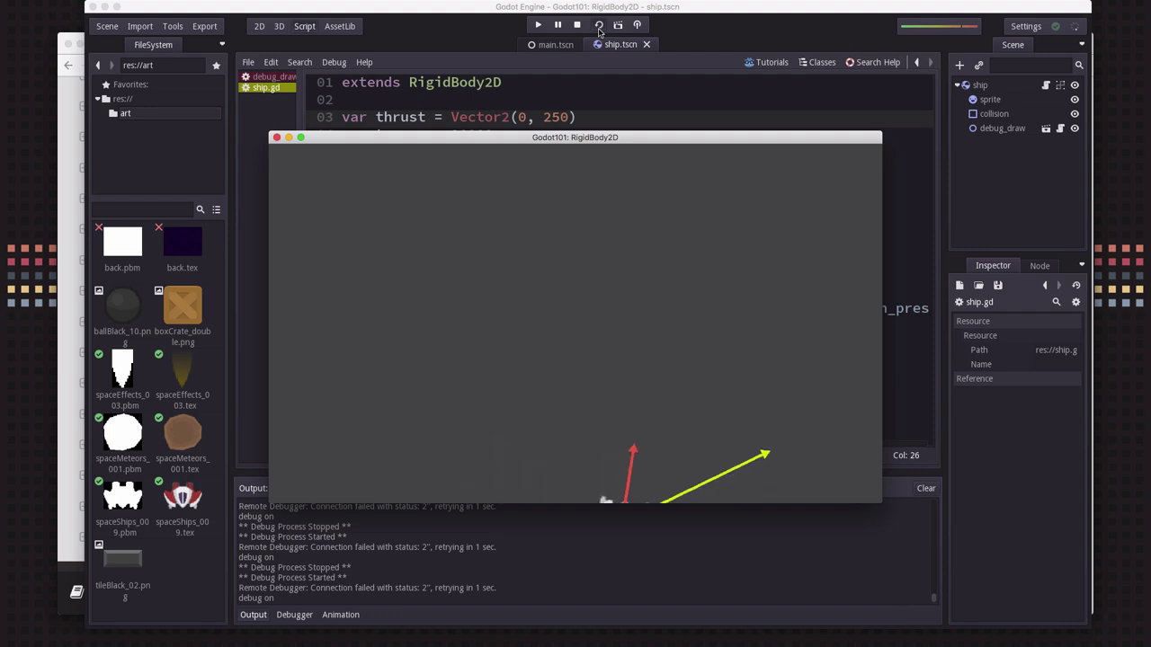
key(Up)
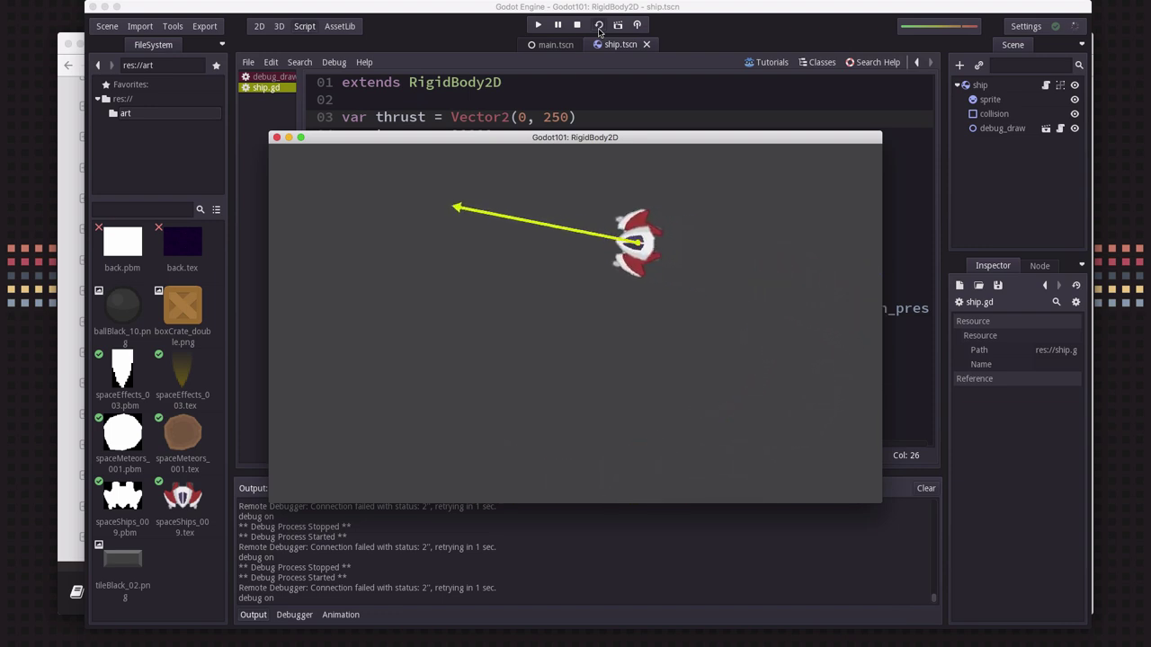
key(Up)
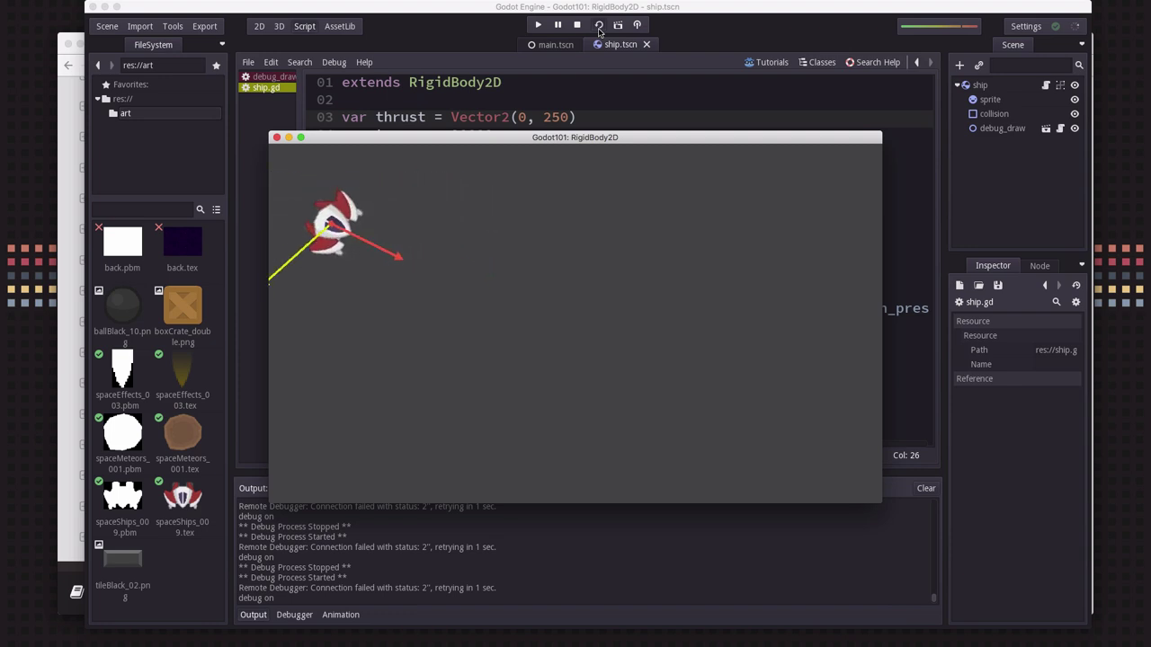
click(276, 138)
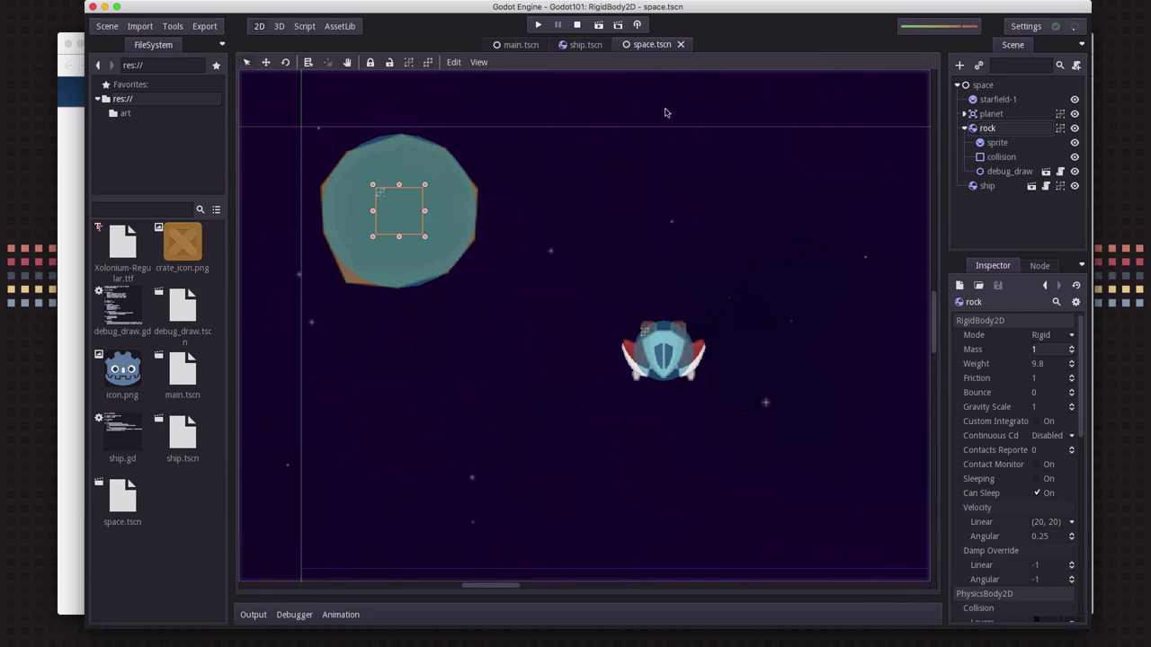
Inspect the ship and rock in the space scene, run it to fly the ship into the rock, and close the game window
click(661, 353)
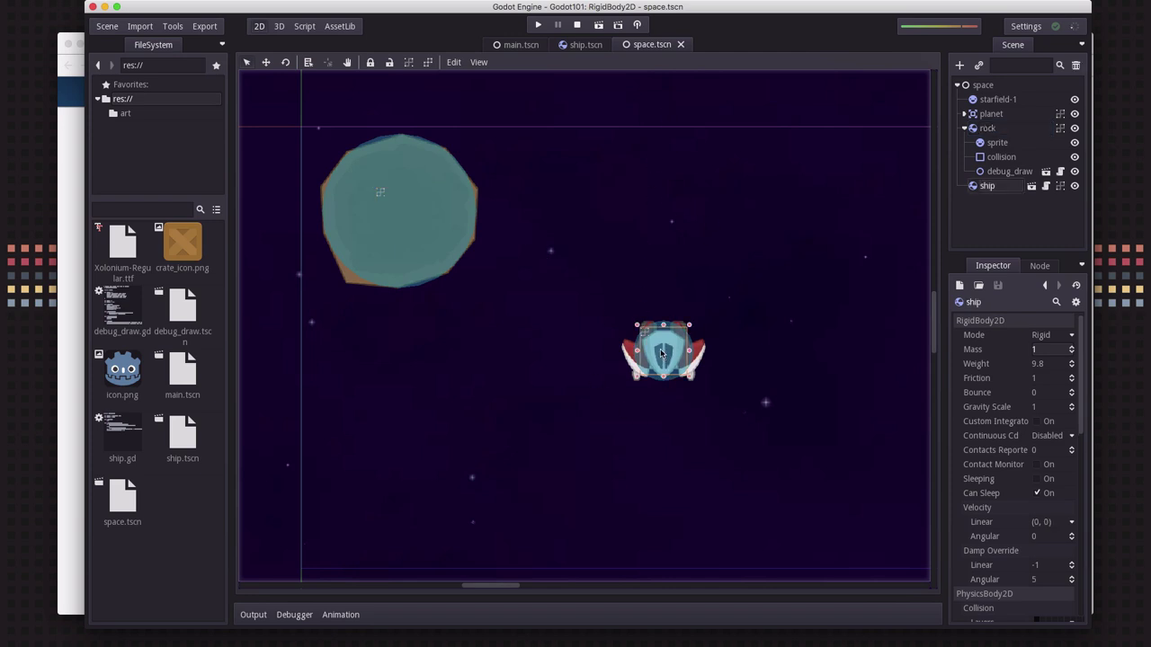
click(393, 221)
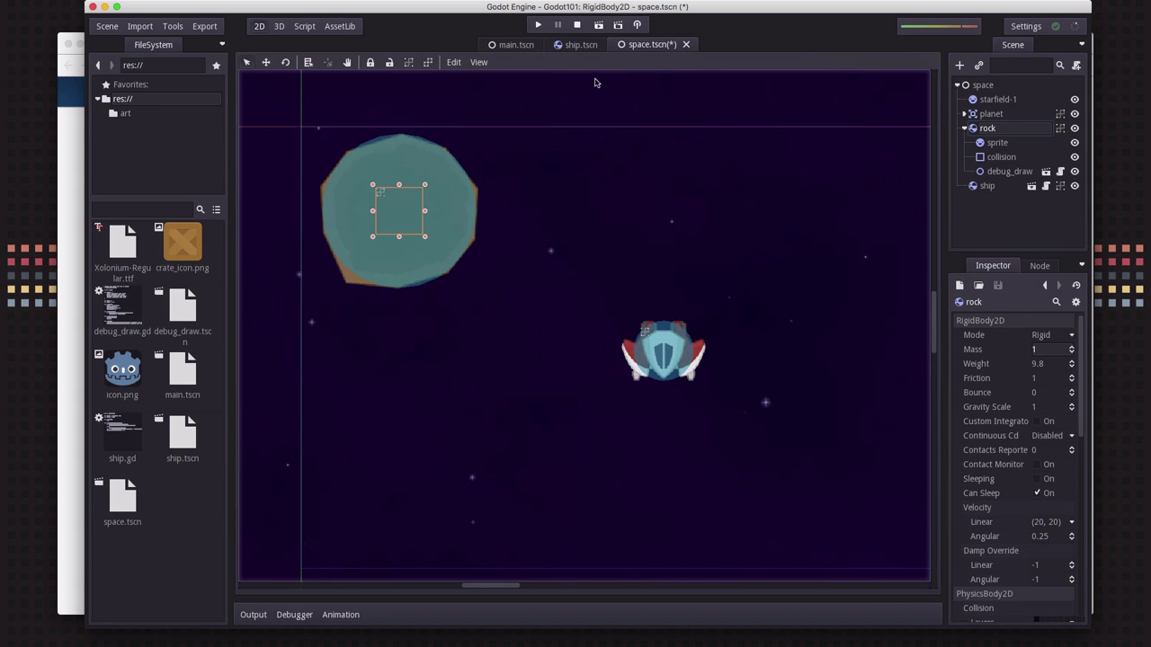
click(598, 27)
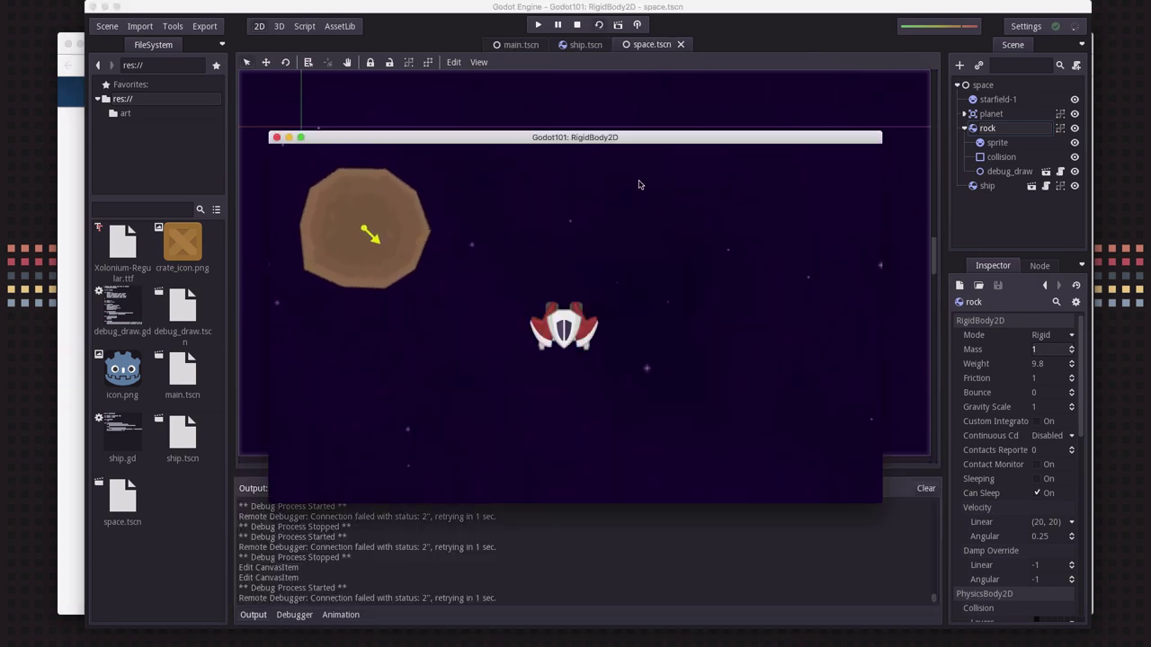
key(Right)
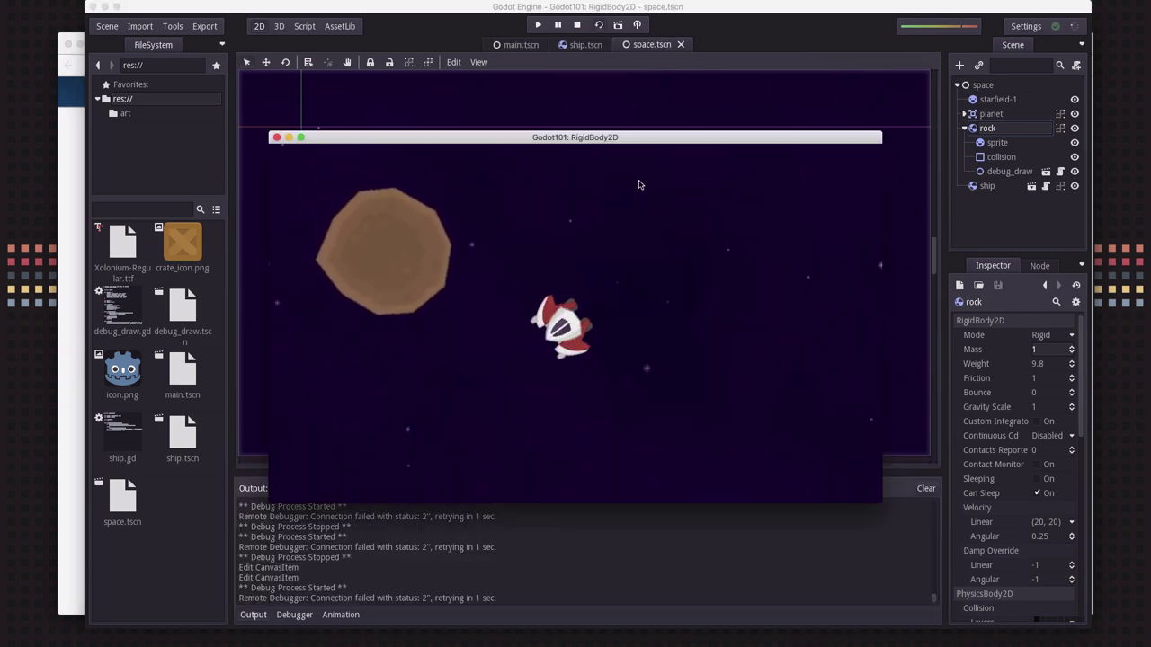
key(Up)
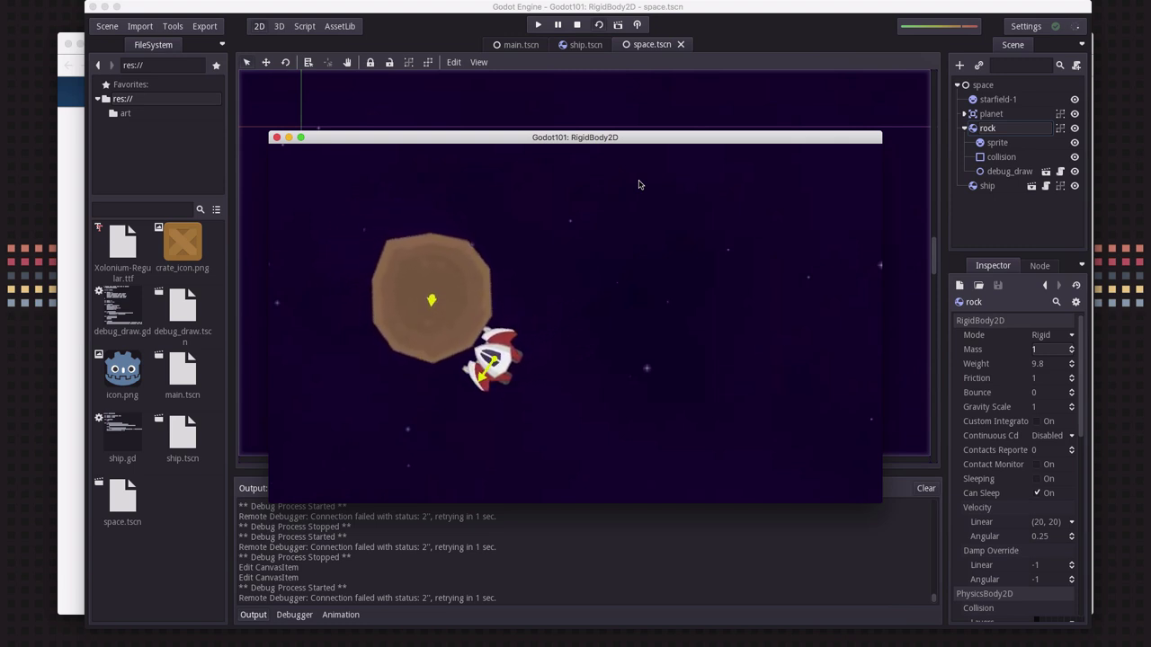
key(Up)
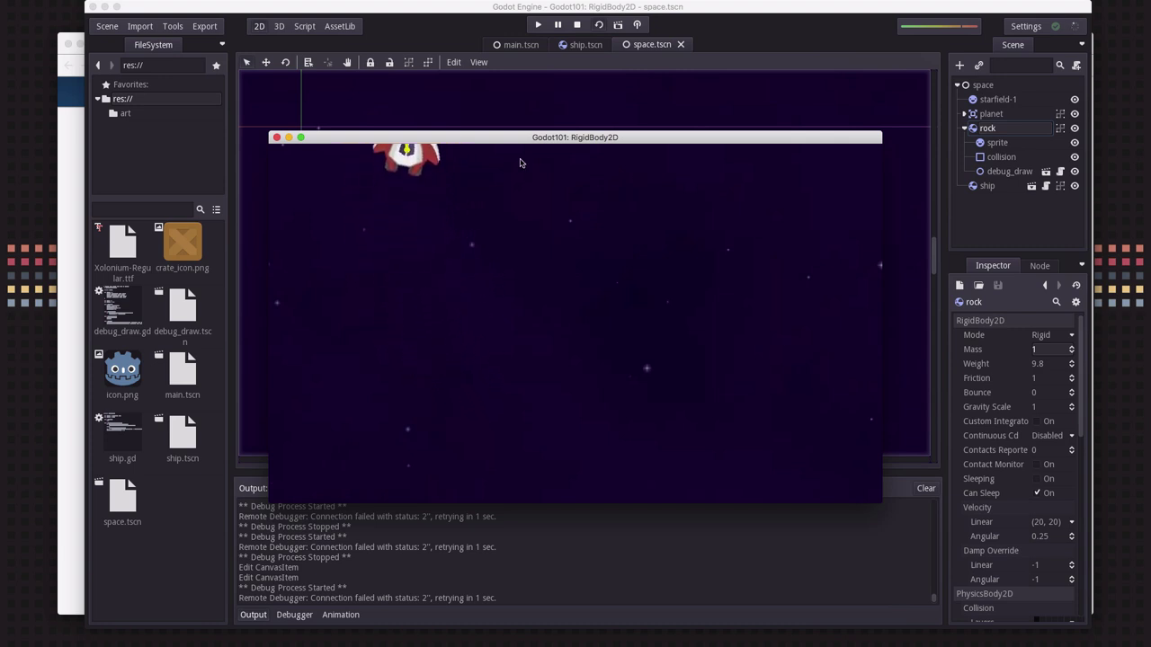
click(277, 138)
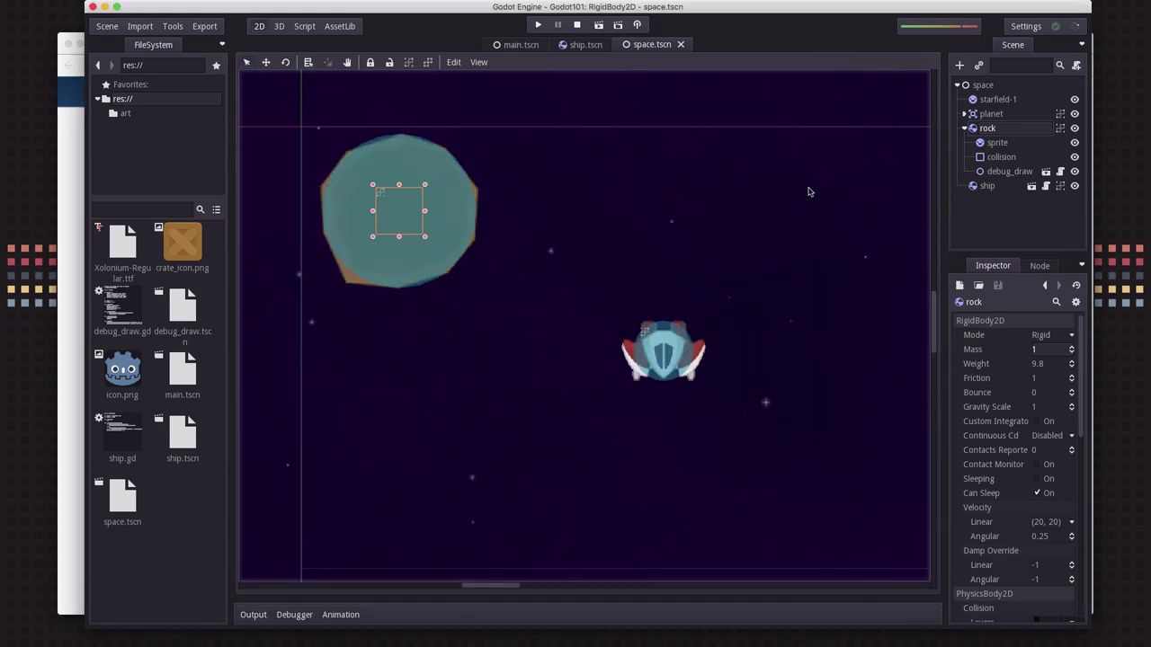
Set the rock node's mass to 100 in the space scene
click(989, 128)
click(1046, 352)
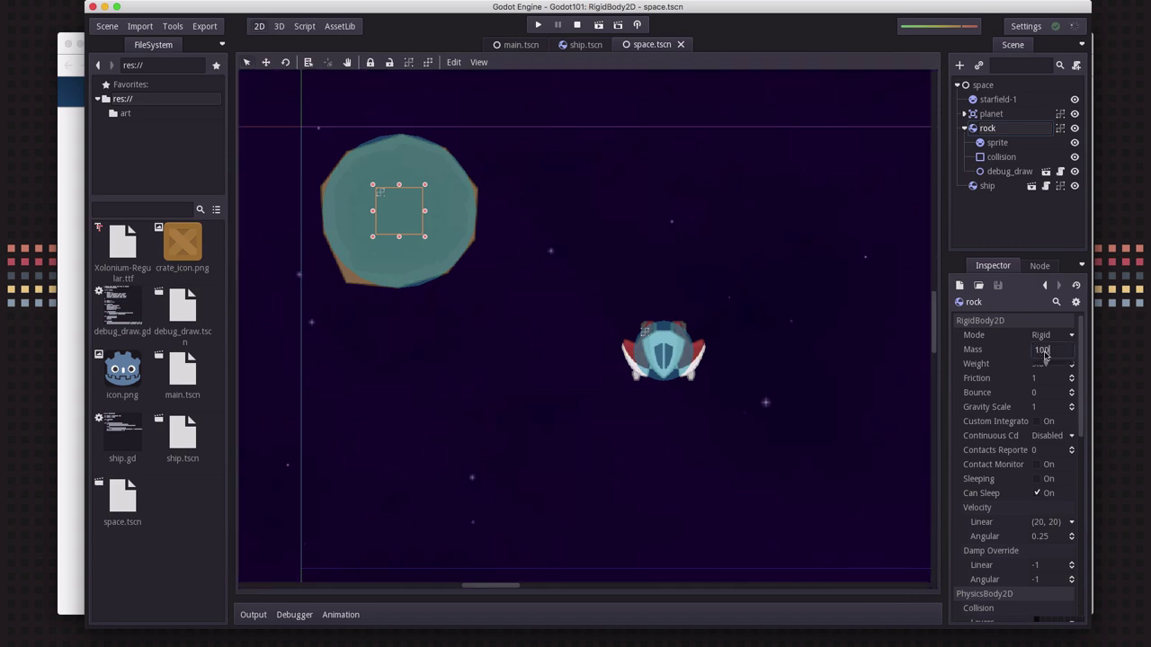
key(Return)
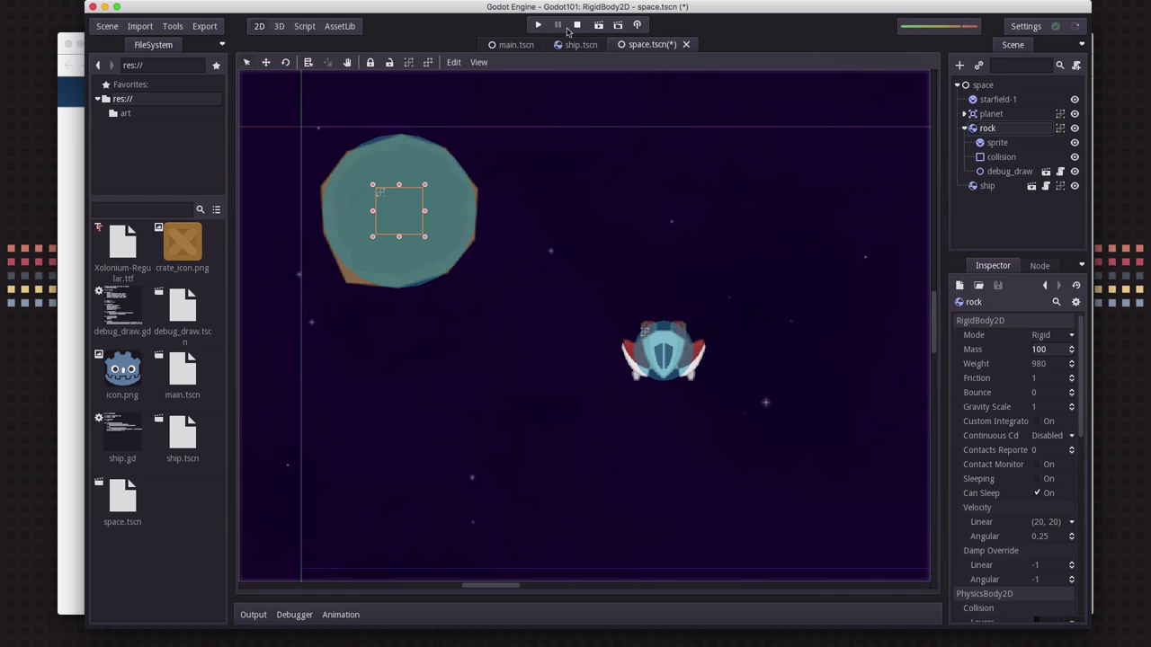
Run the space scene, fly the ship into the heavier rock to test pushing it, and close the game window
click(598, 25)
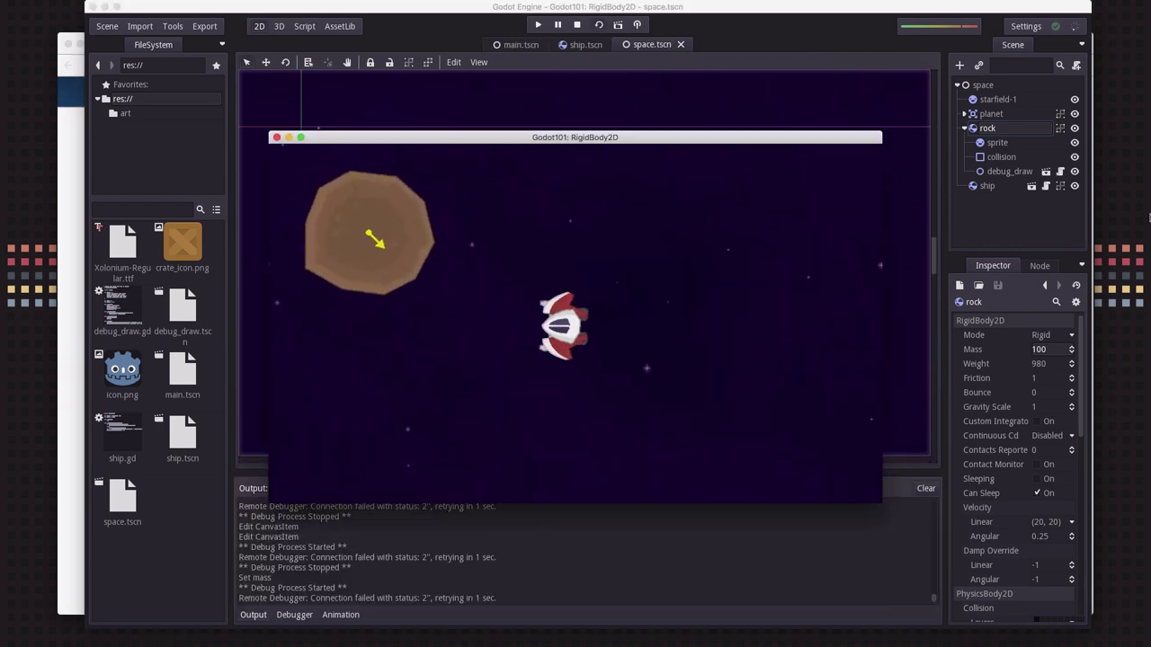
key(Up)
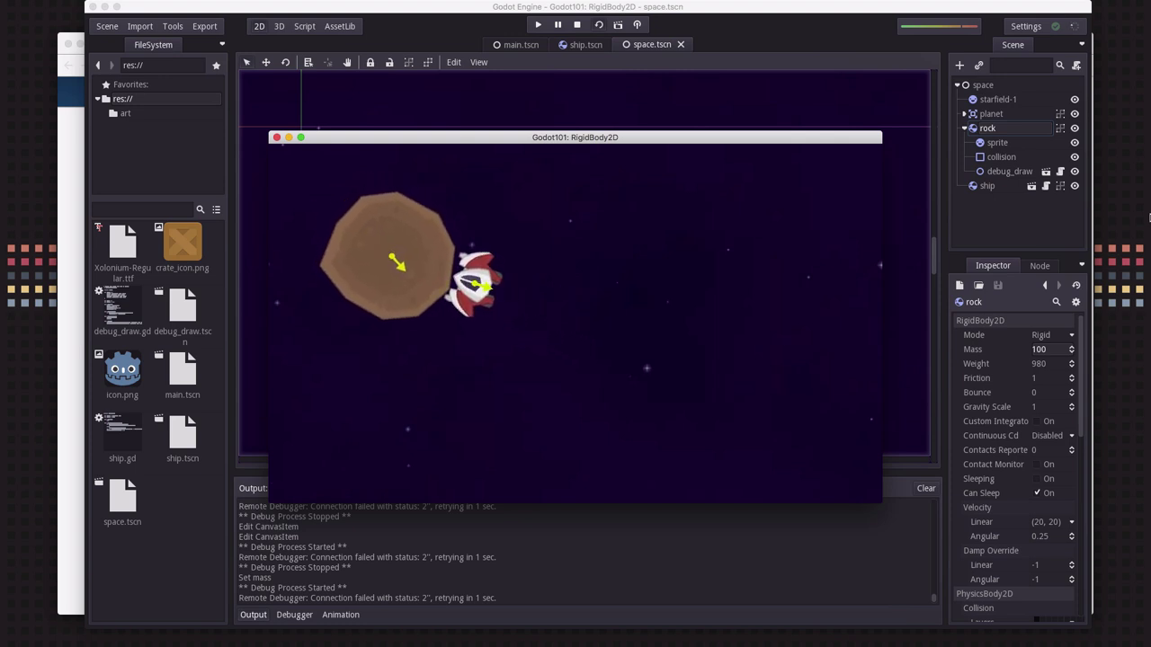
key(Up)
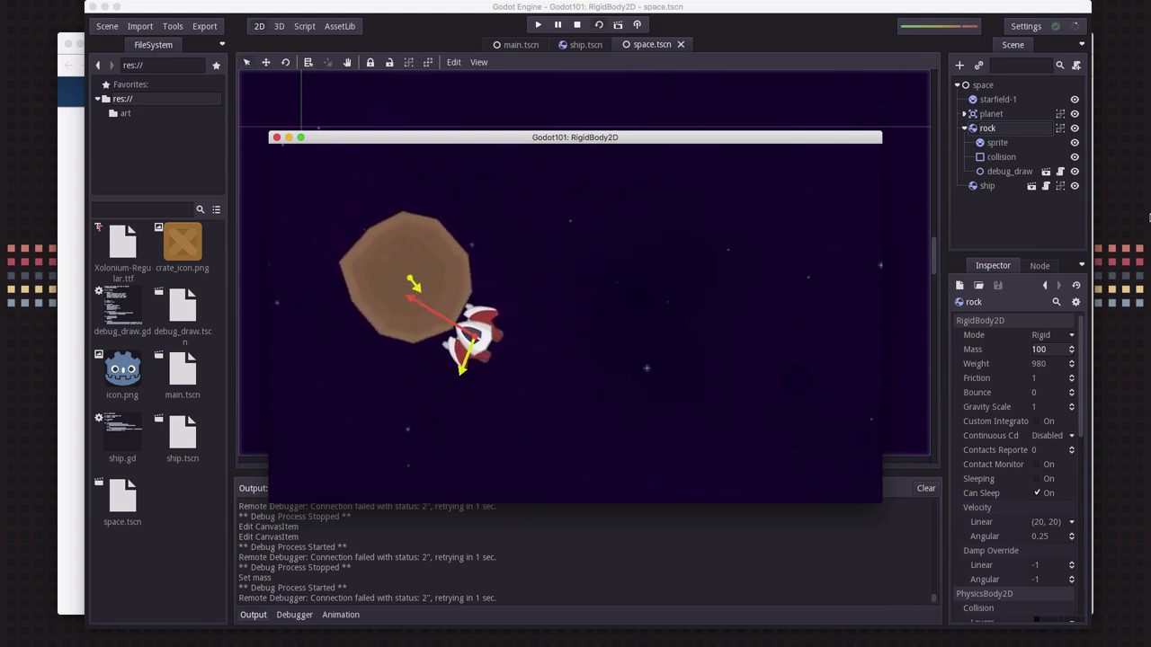
key(Up)
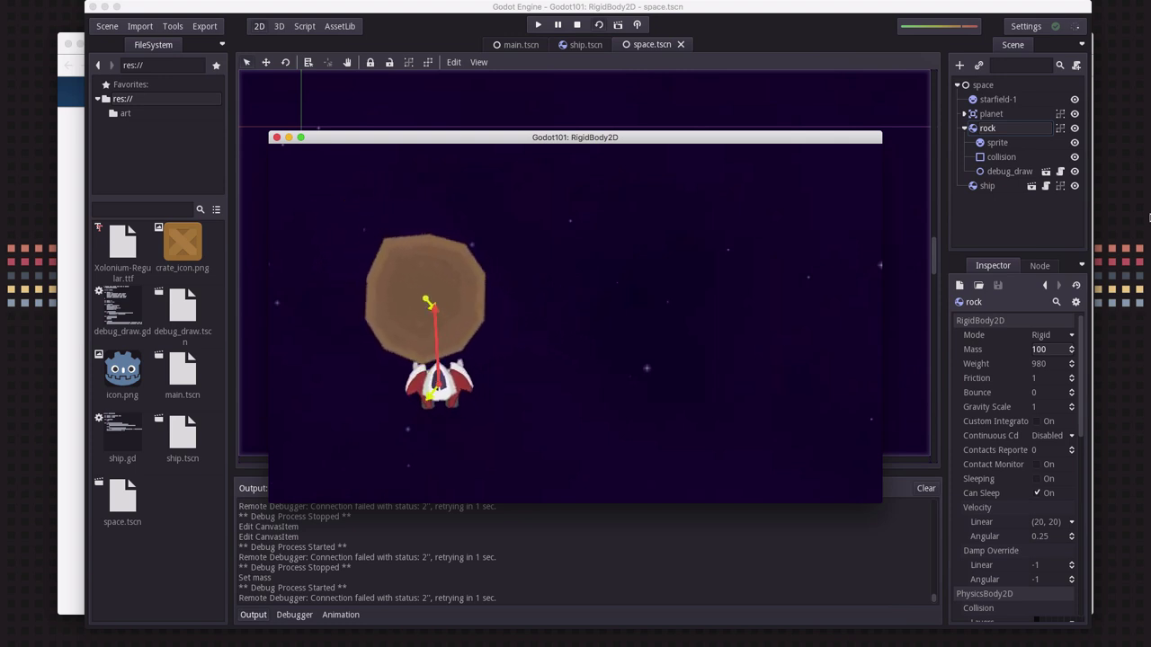
key(Up)
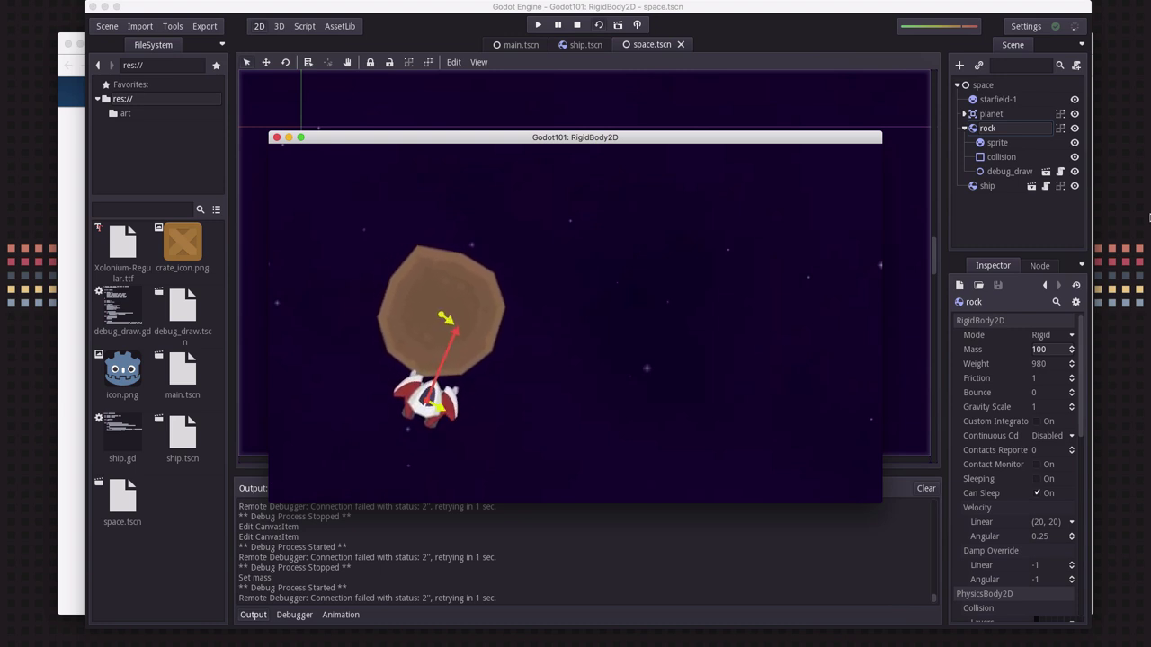
key(Up)
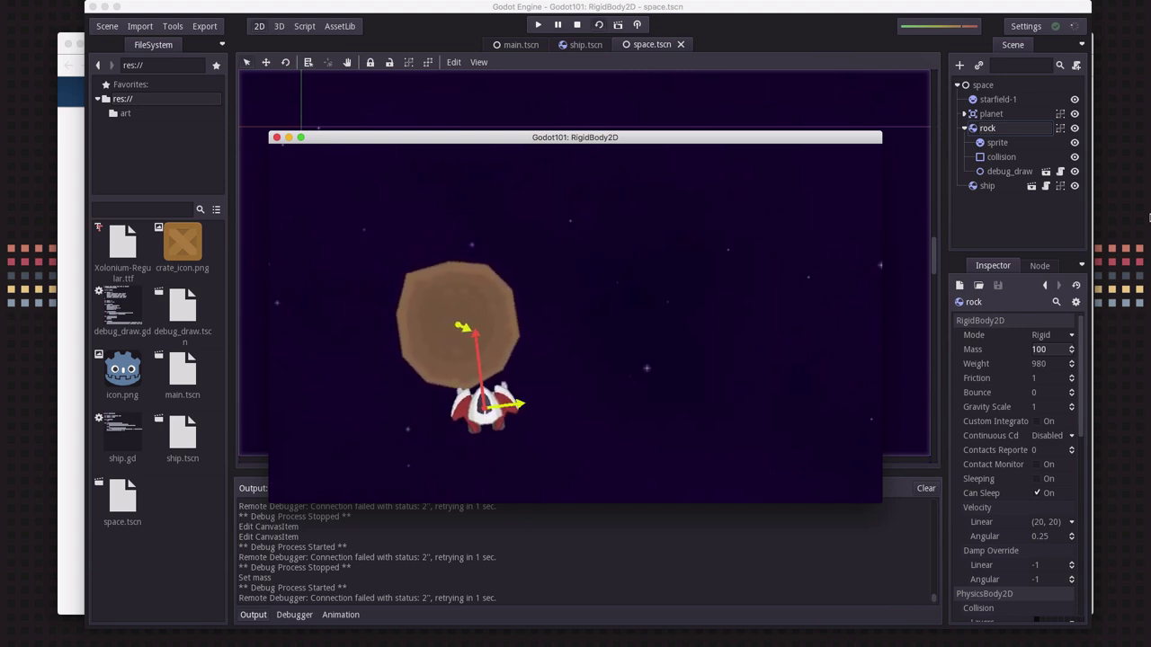
key(Up)
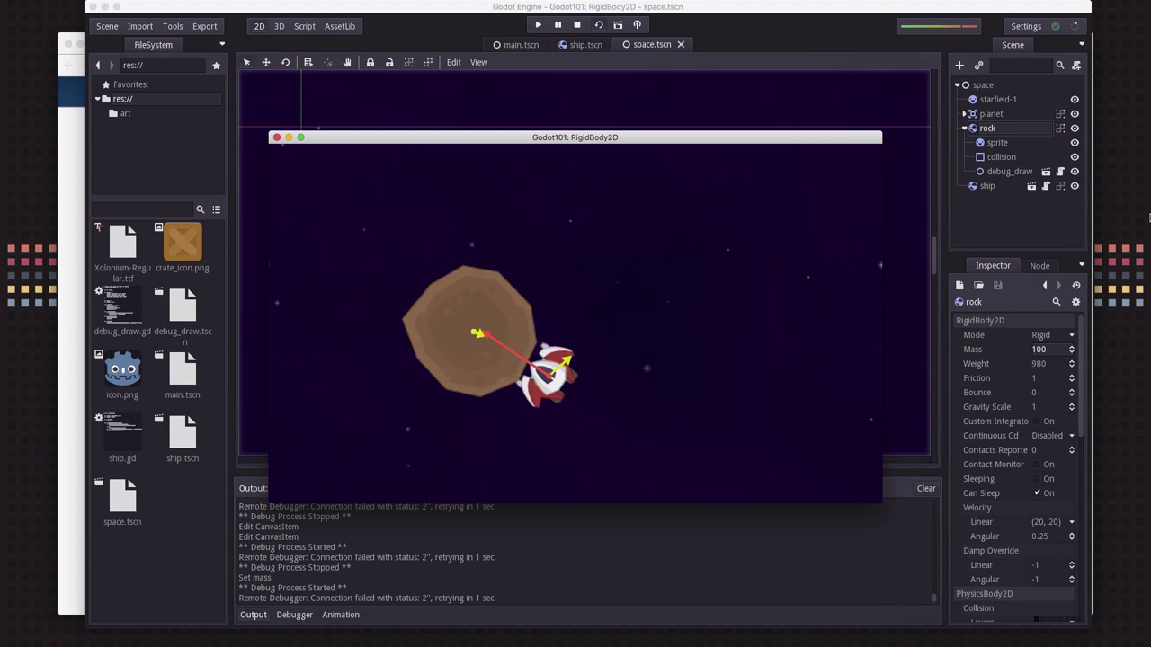
key(Up)
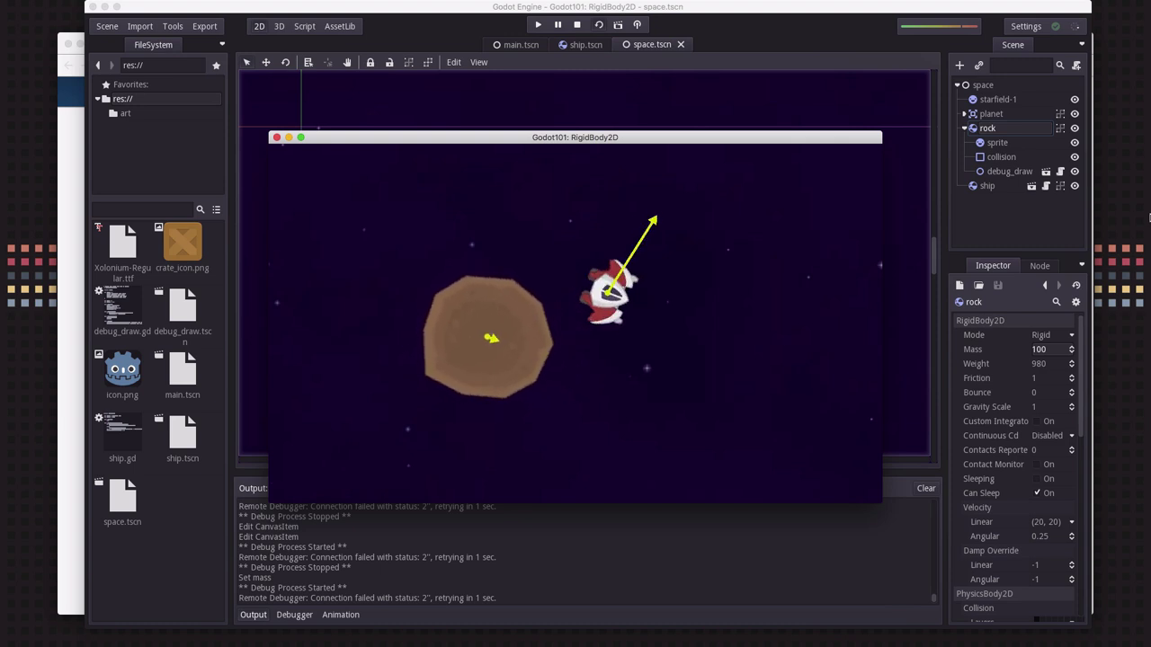
key(Right)
key(Up)
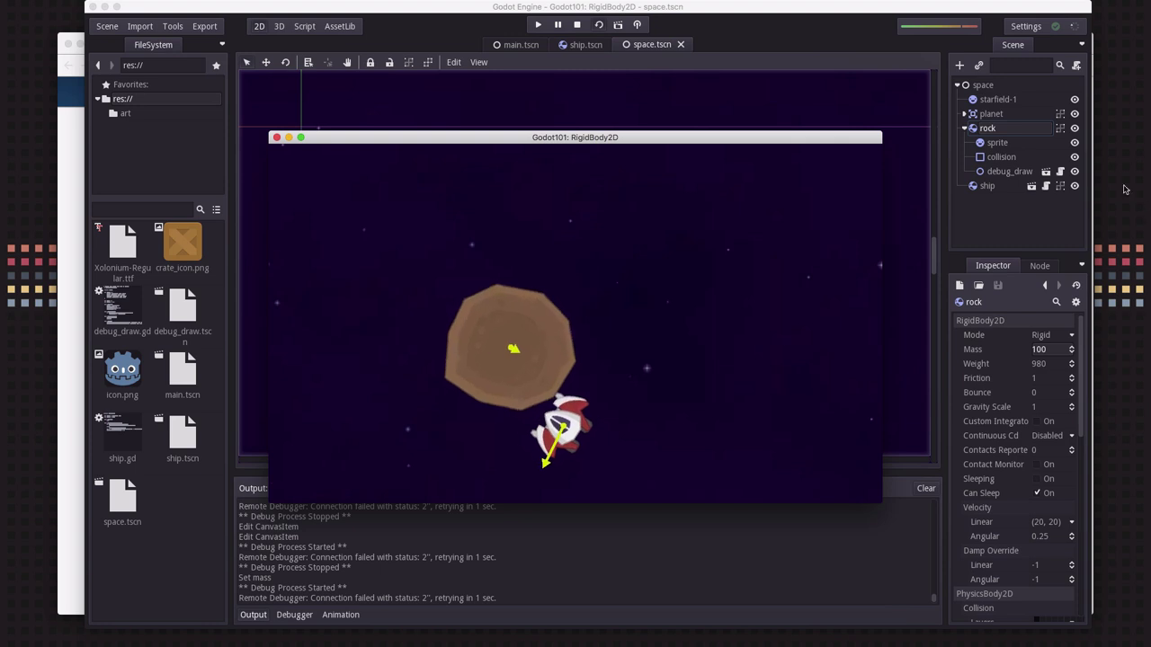
click(276, 136)
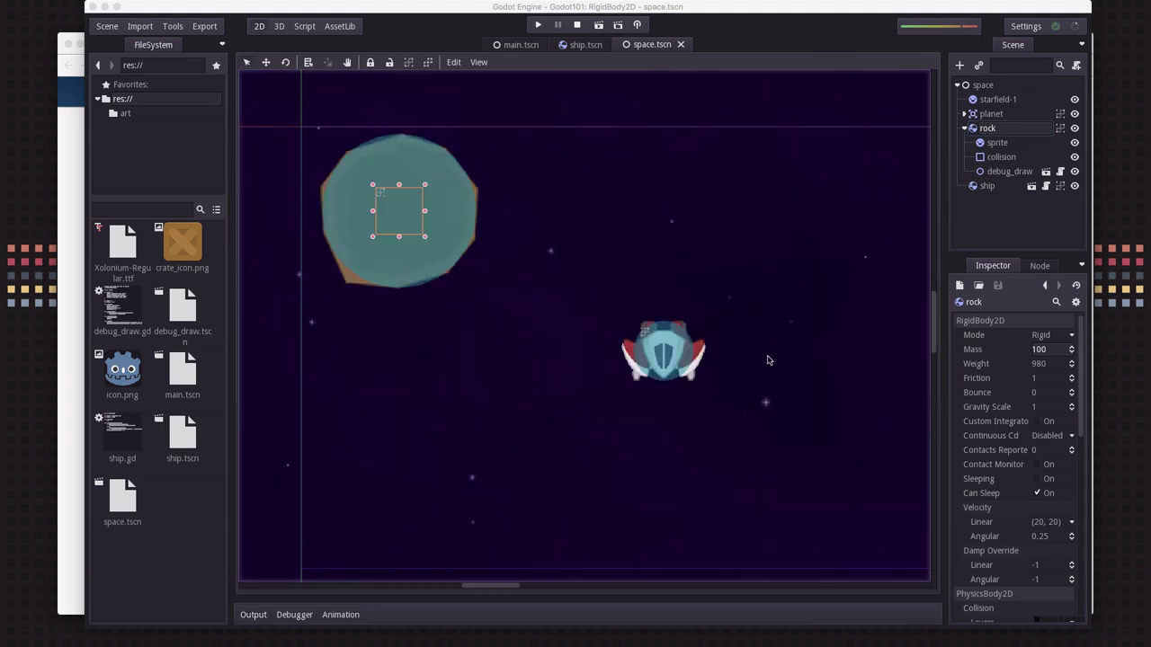
Select the planet node in the space scene and expand it to show its sprite and collision children
scroll(707, 347, down, 3)
scroll(585, 342, right, 5)
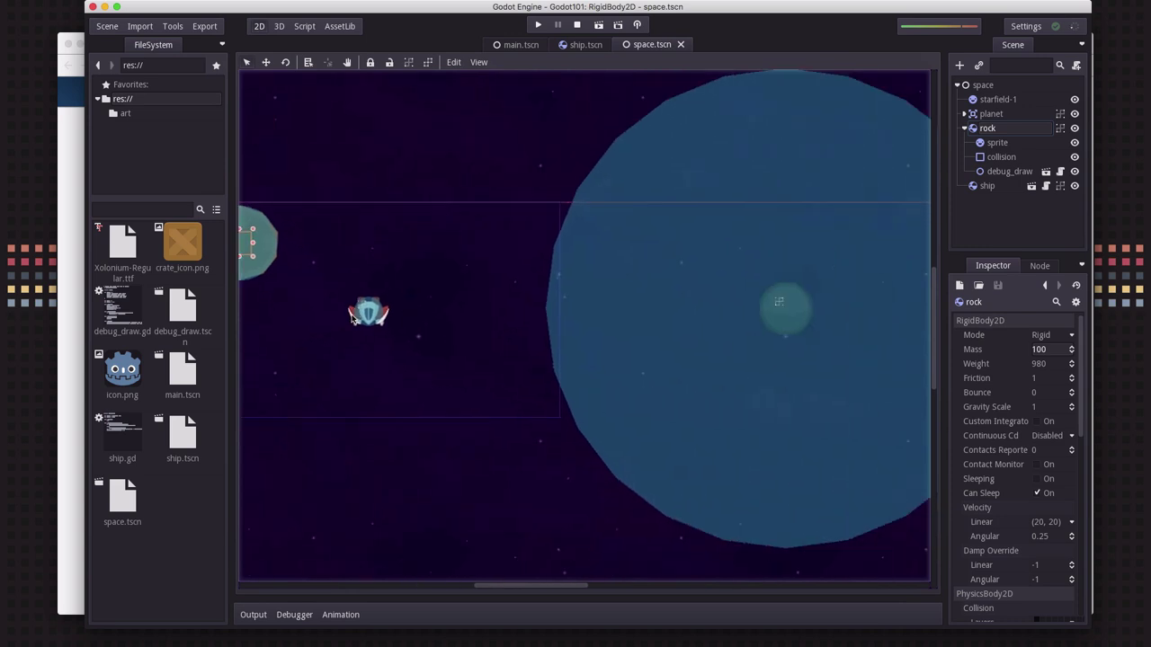
scroll(667, 334, up, 2)
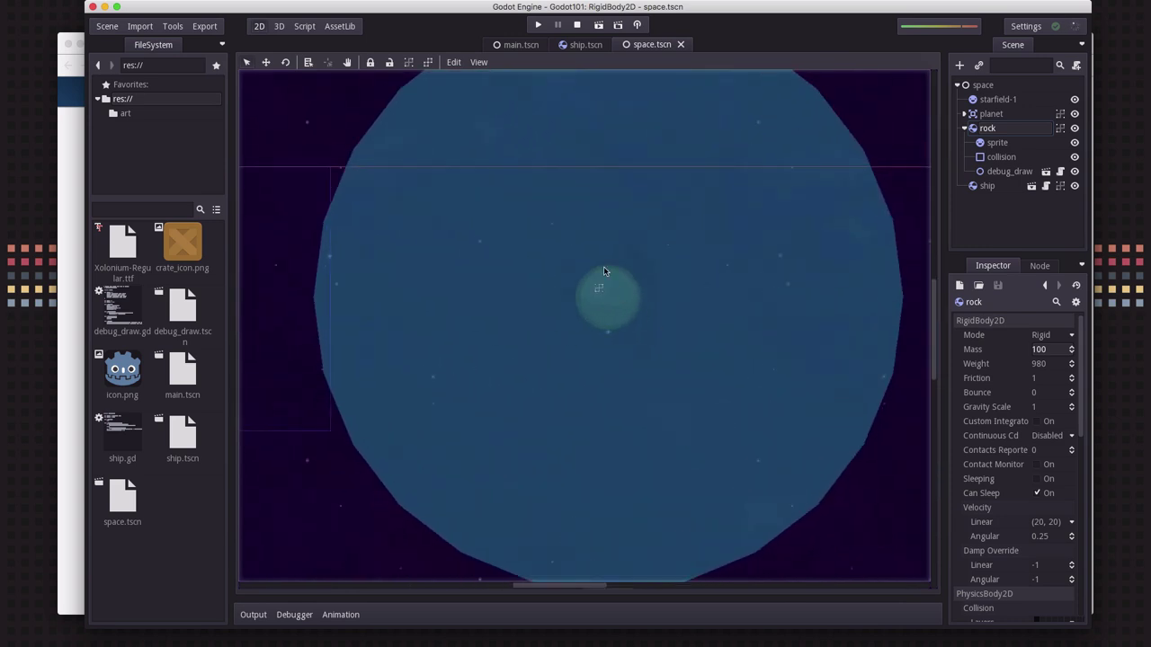
scroll(548, 261, down, 1)
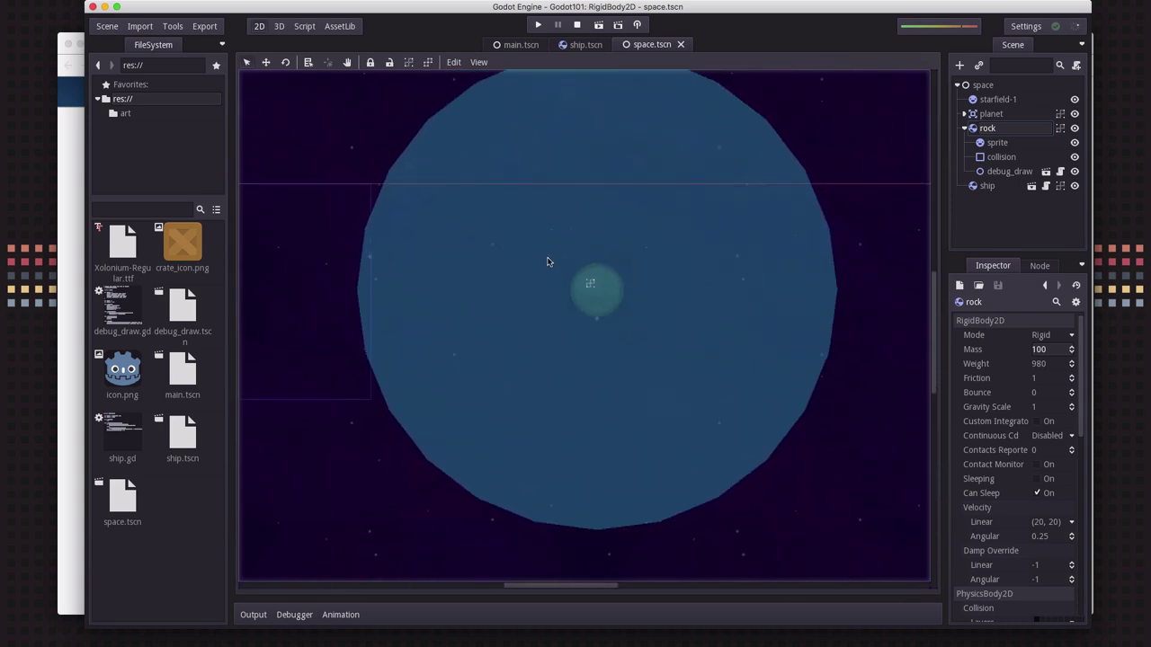
click(985, 115)
click(964, 113)
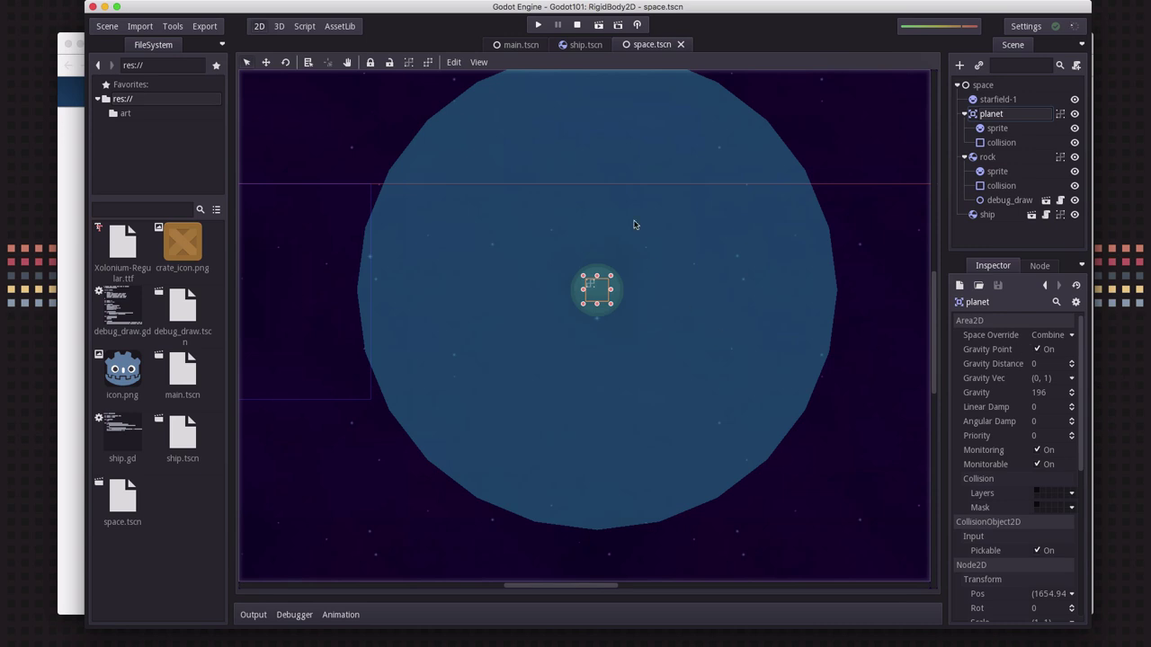
Review the planet's Space Override options, keeping Combine, and check its Gravity value
click(996, 114)
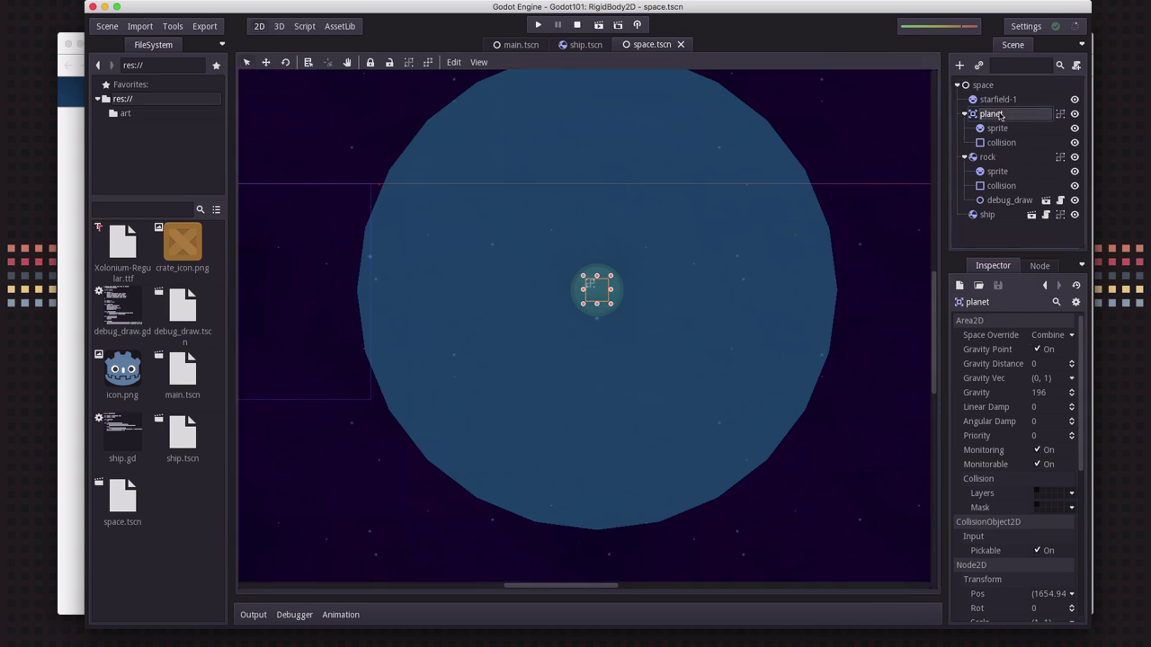
click(1072, 337)
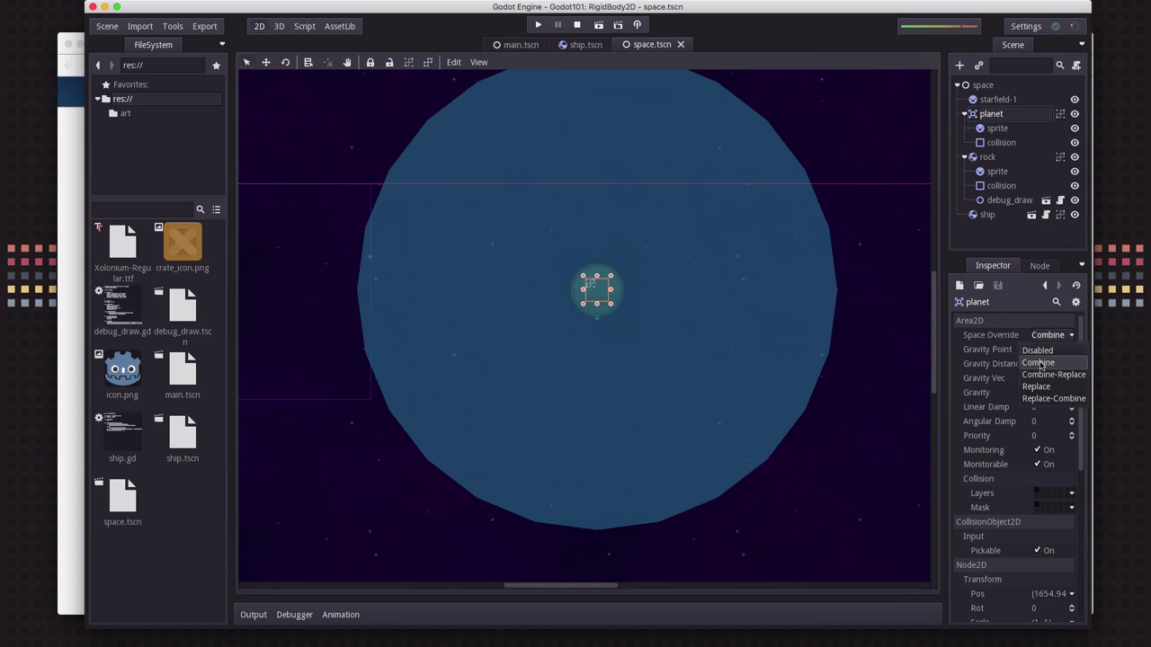
click(1040, 363)
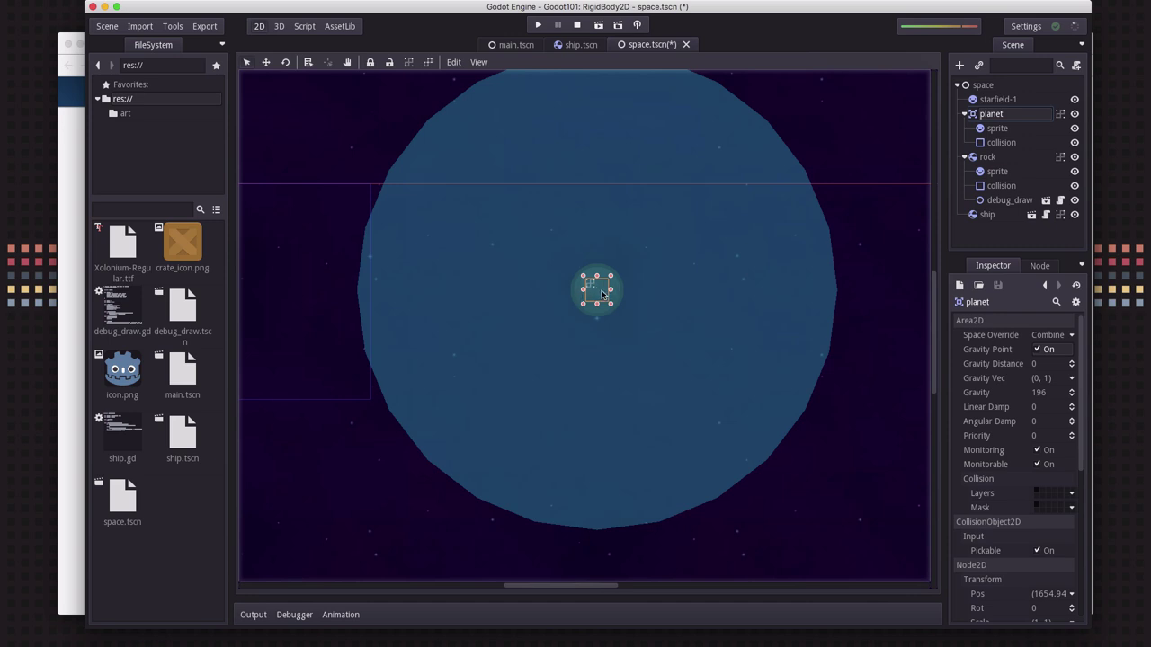
click(1043, 394)
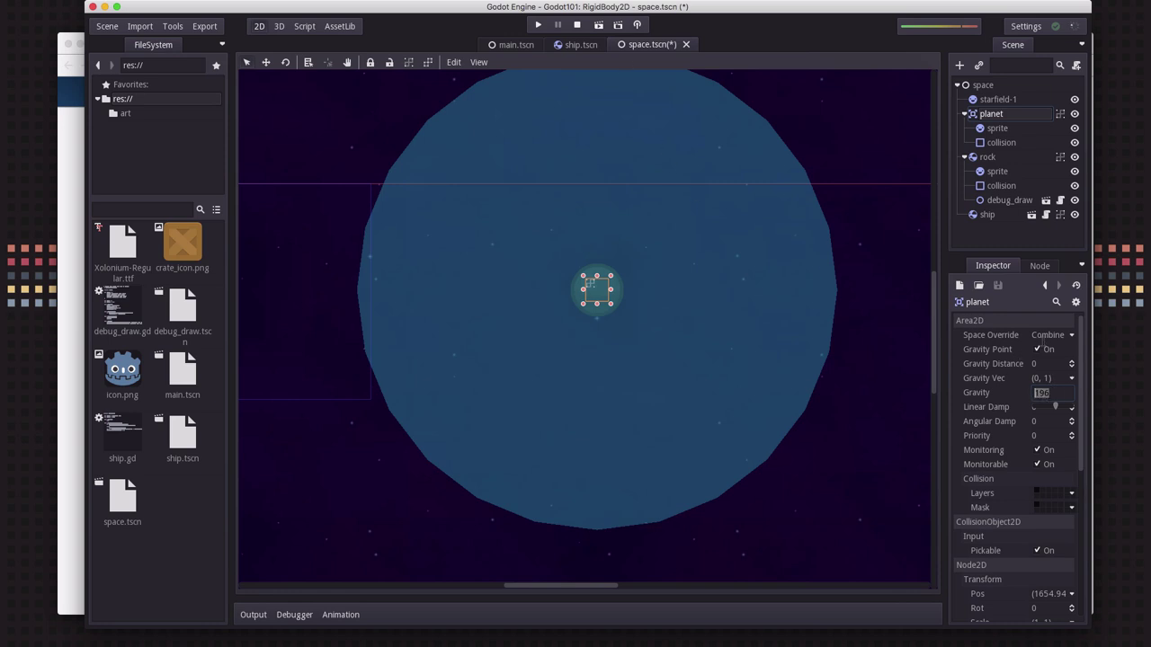
click(732, 311)
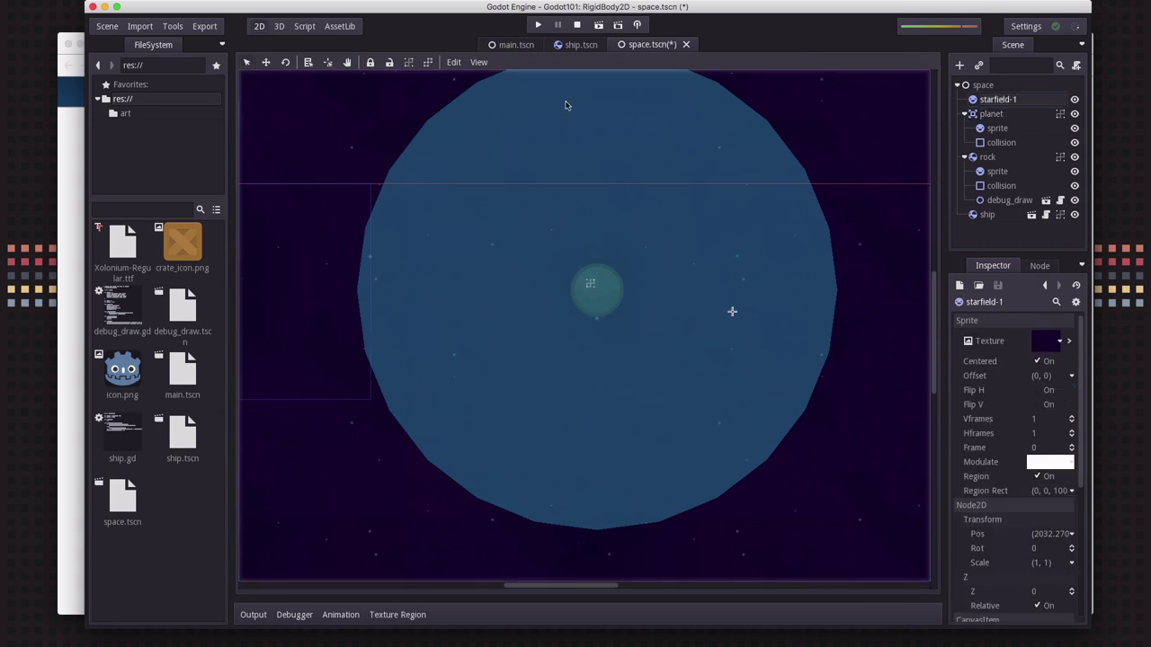
Run the space scene, fly the ship around the planet to test its gravitational pull, and close the game window
click(599, 25)
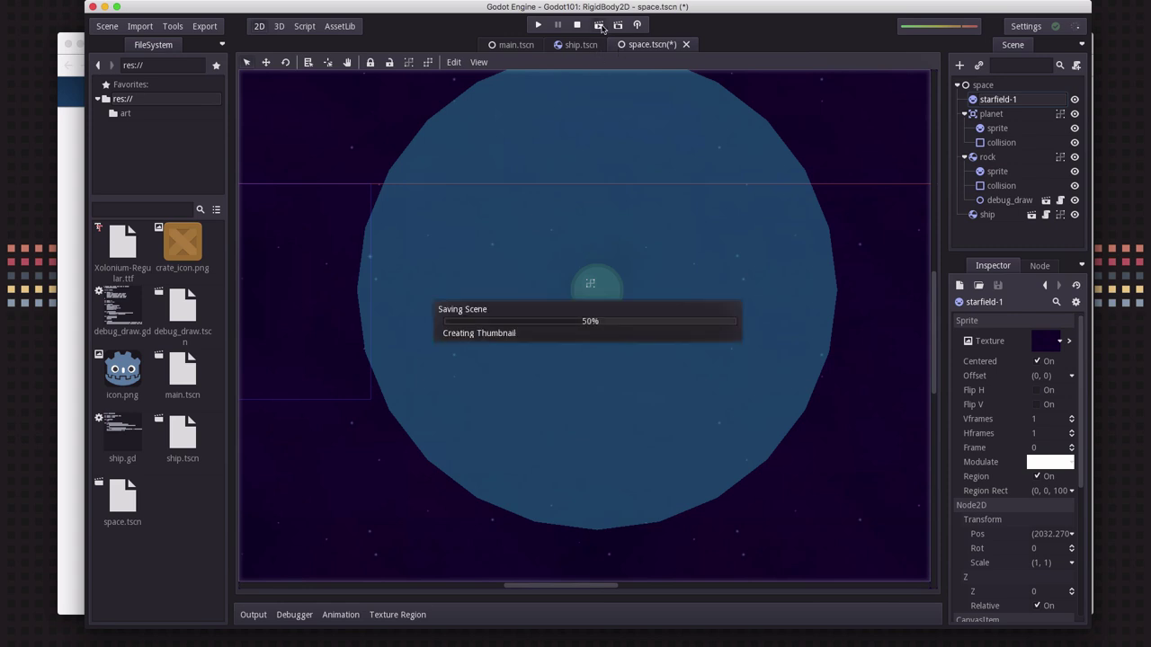
key(Up)
key(Left)
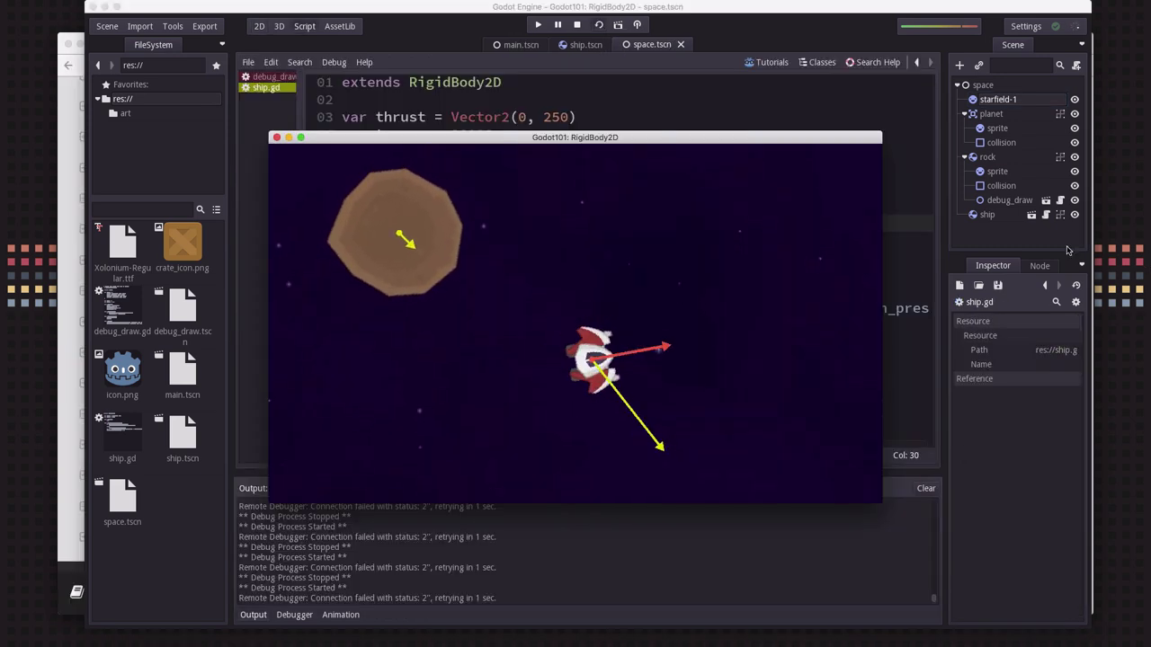
key(Up)
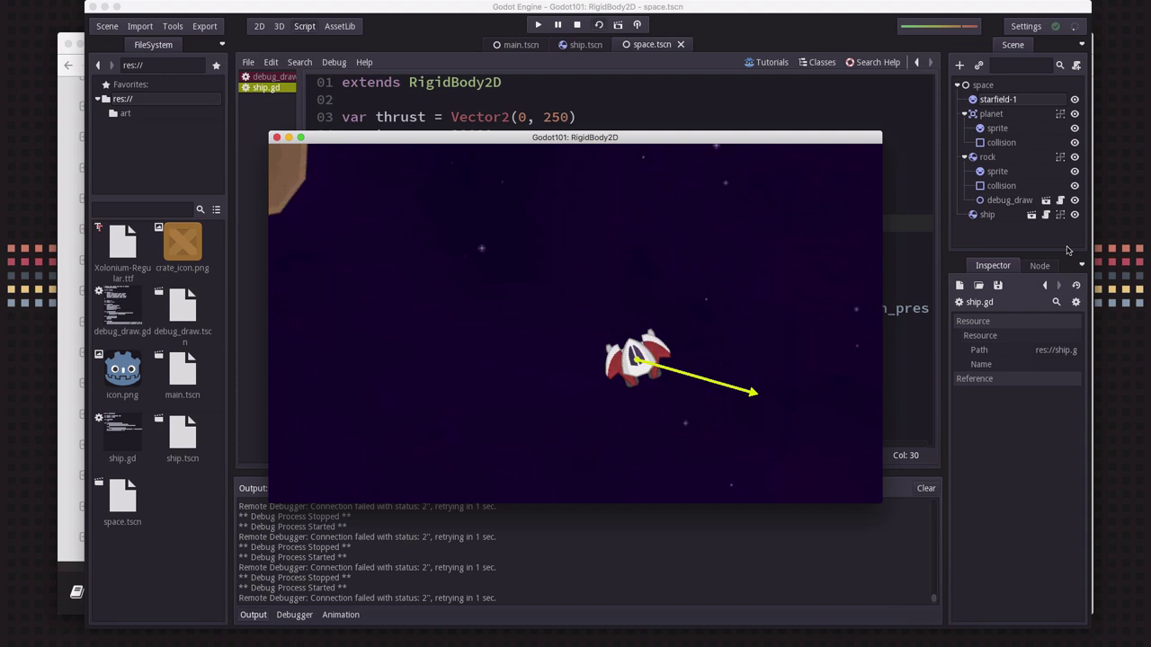
key(Up)
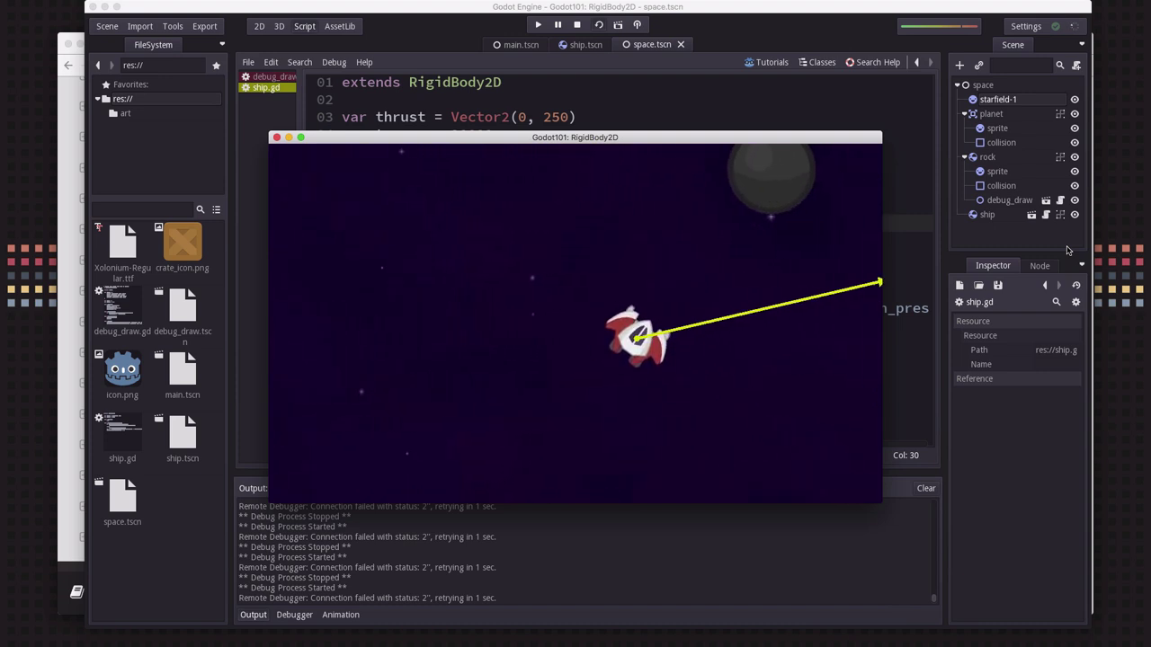
key(Up)
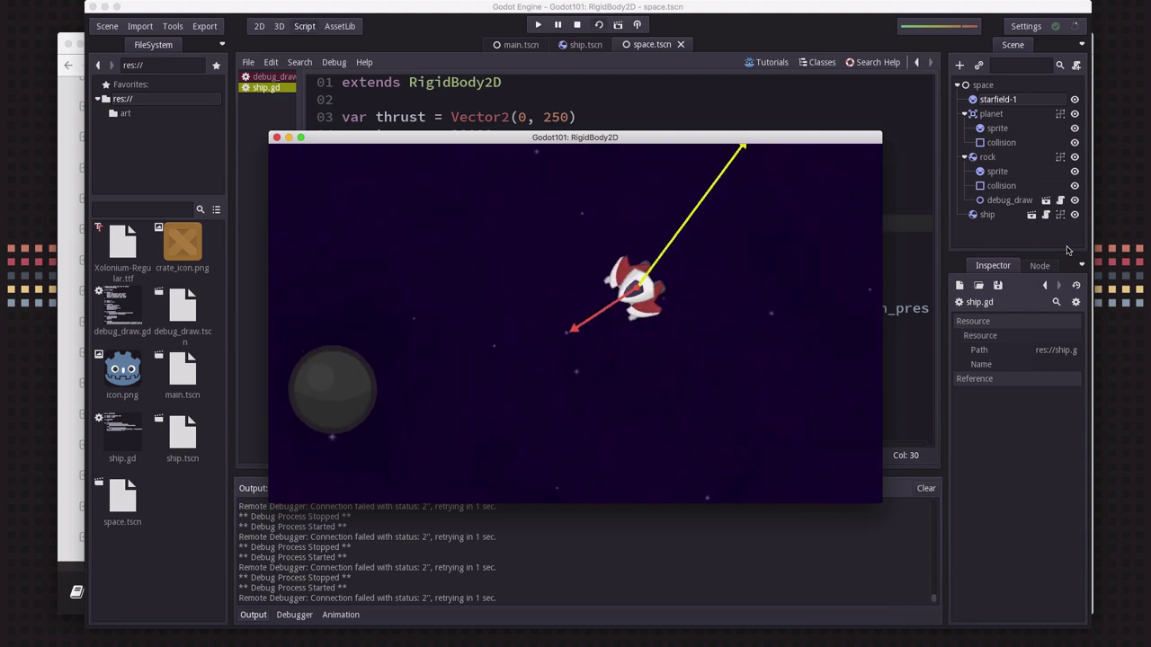
key(Left)
key(Up)
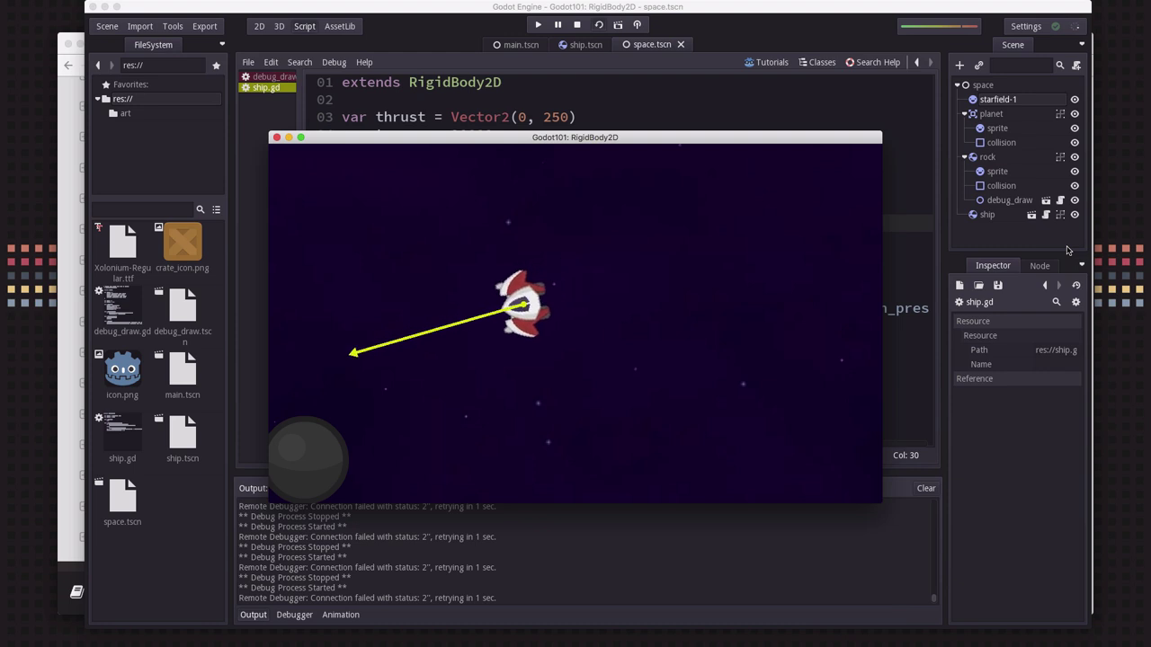
key(Right)
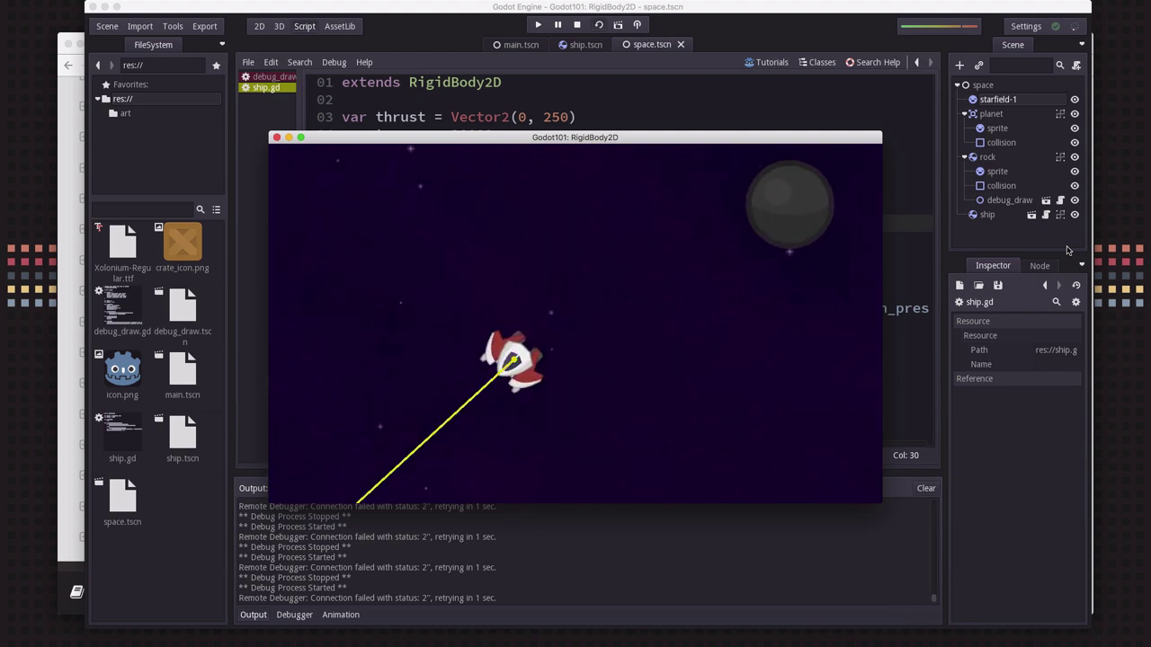
key(Up)
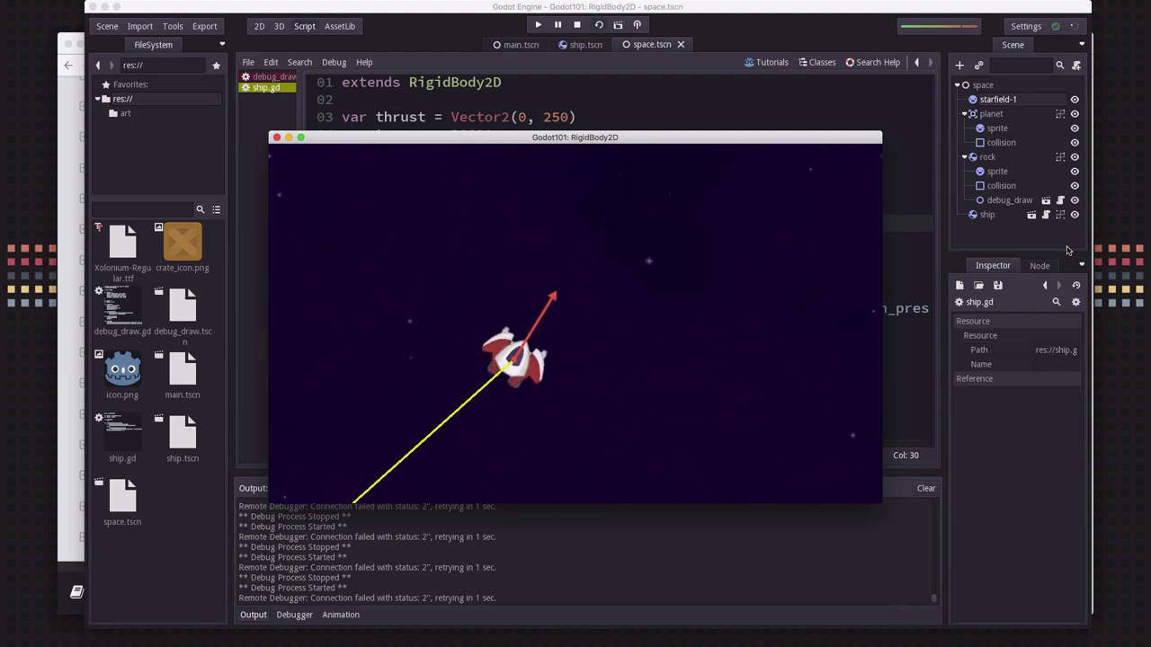
click(276, 138)
Examine the set_applied_force line in ship.gd that rotates the thrust vector by get_rot()
click(502, 259)
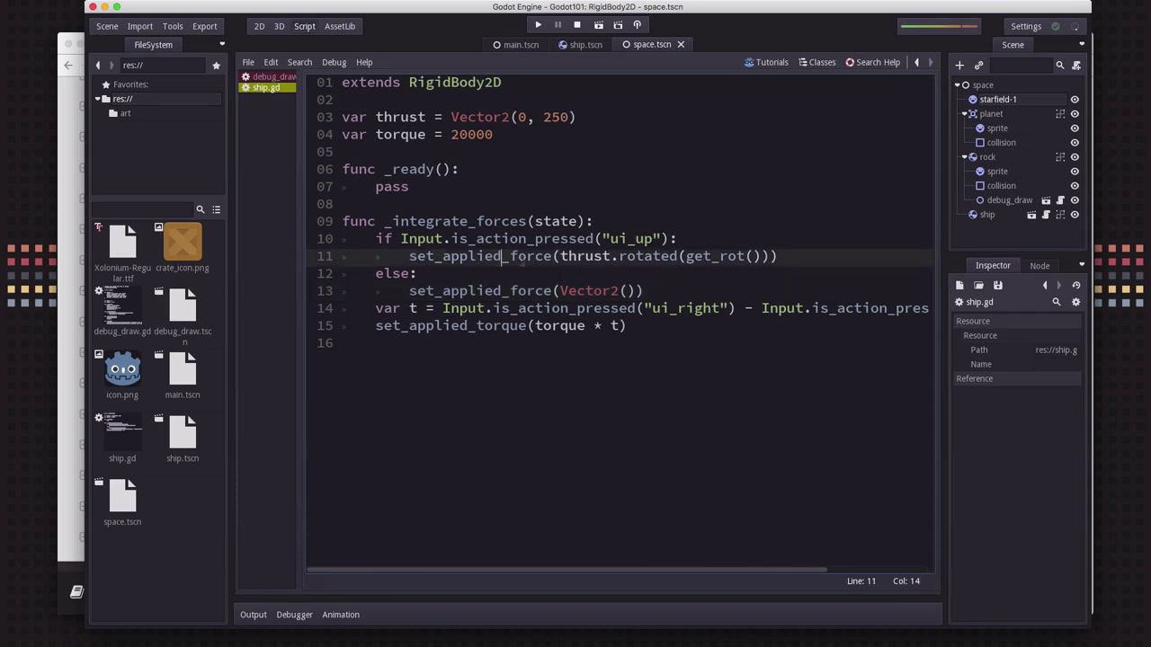
drag(509, 259, 715, 243)
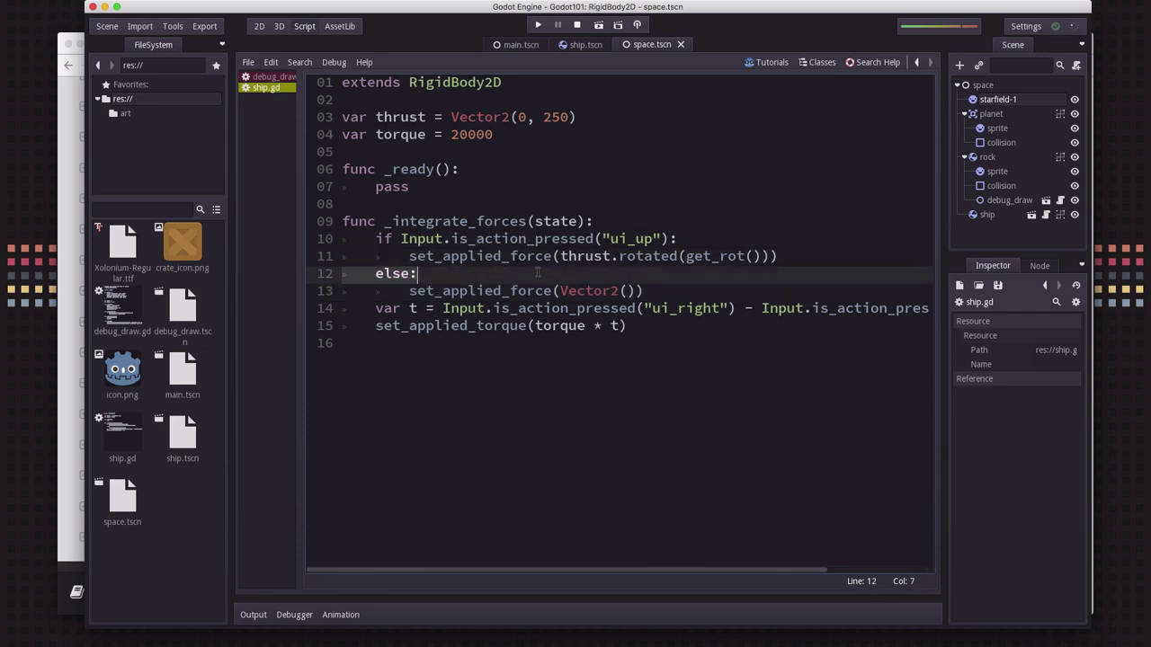
click(468, 257)
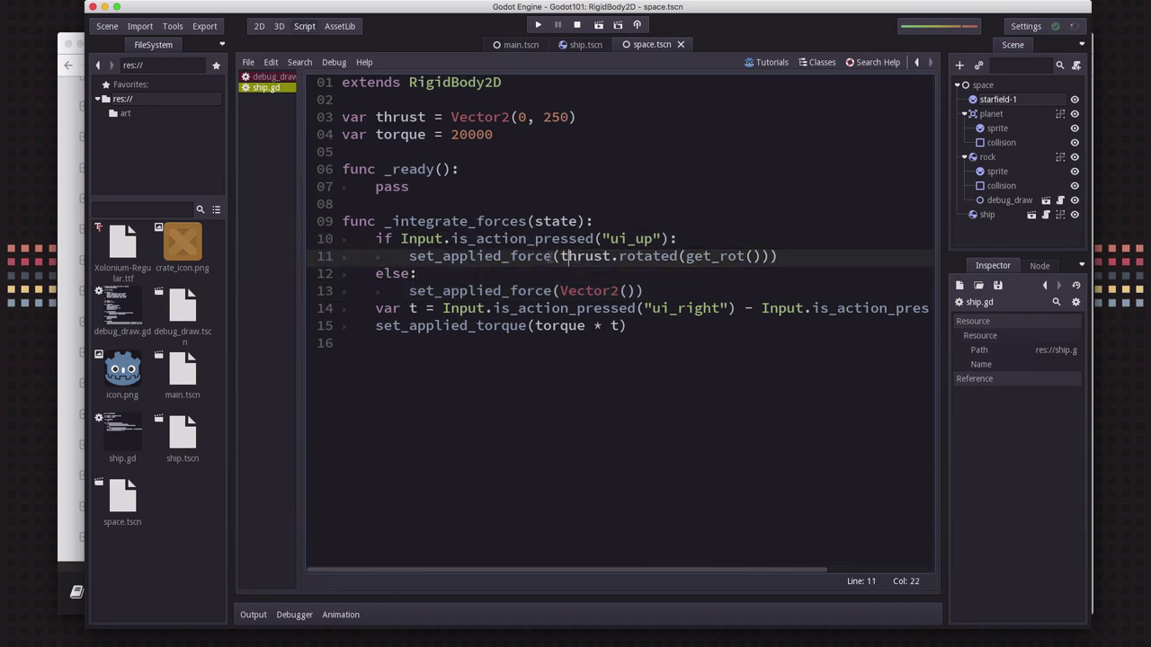
click(752, 256)
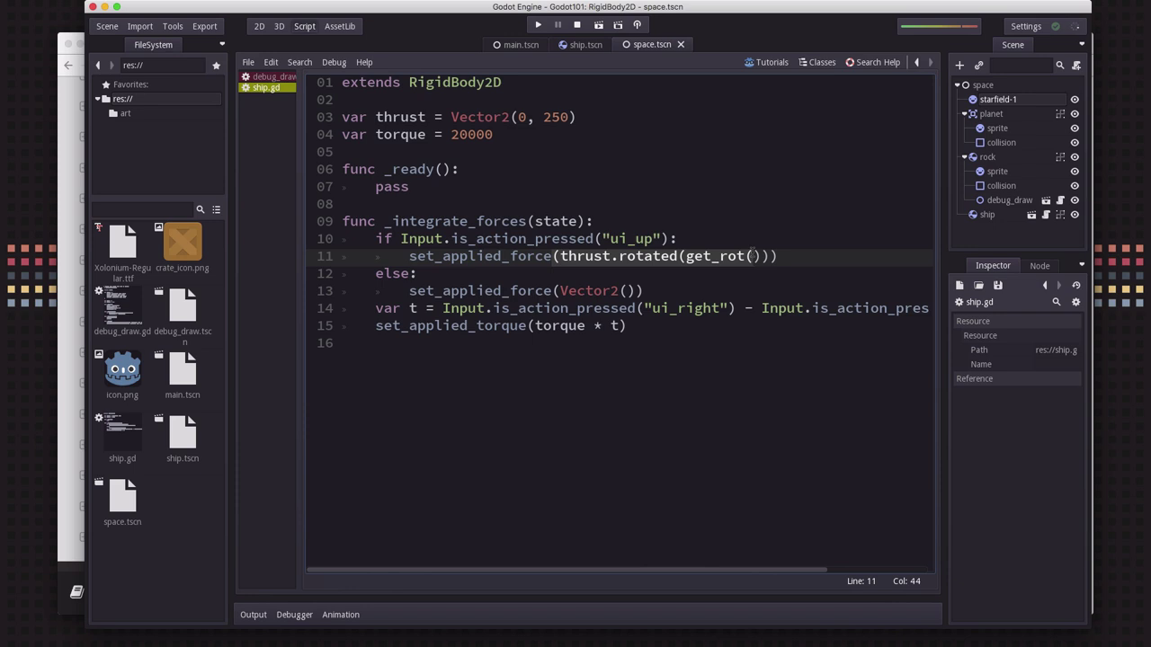
click(684, 256)
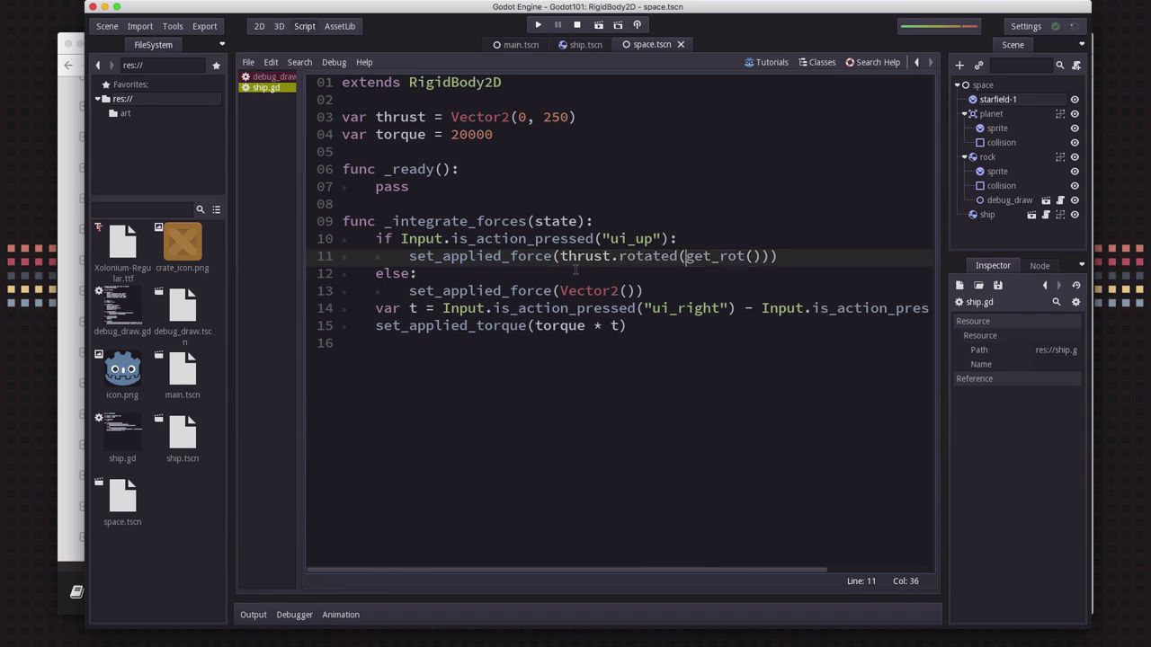
click(820, 252)
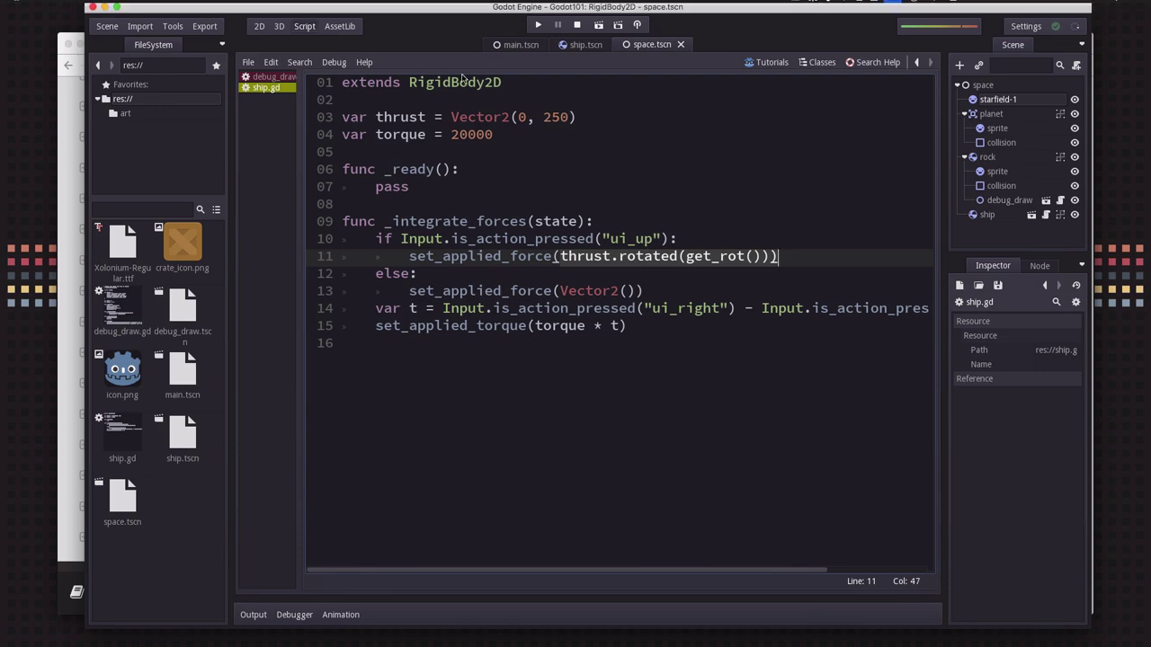
Switch to the Godot docs in Chrome and open the Physics2DDirectBodyState class page from the _integrate_forces entry
click(61, 234)
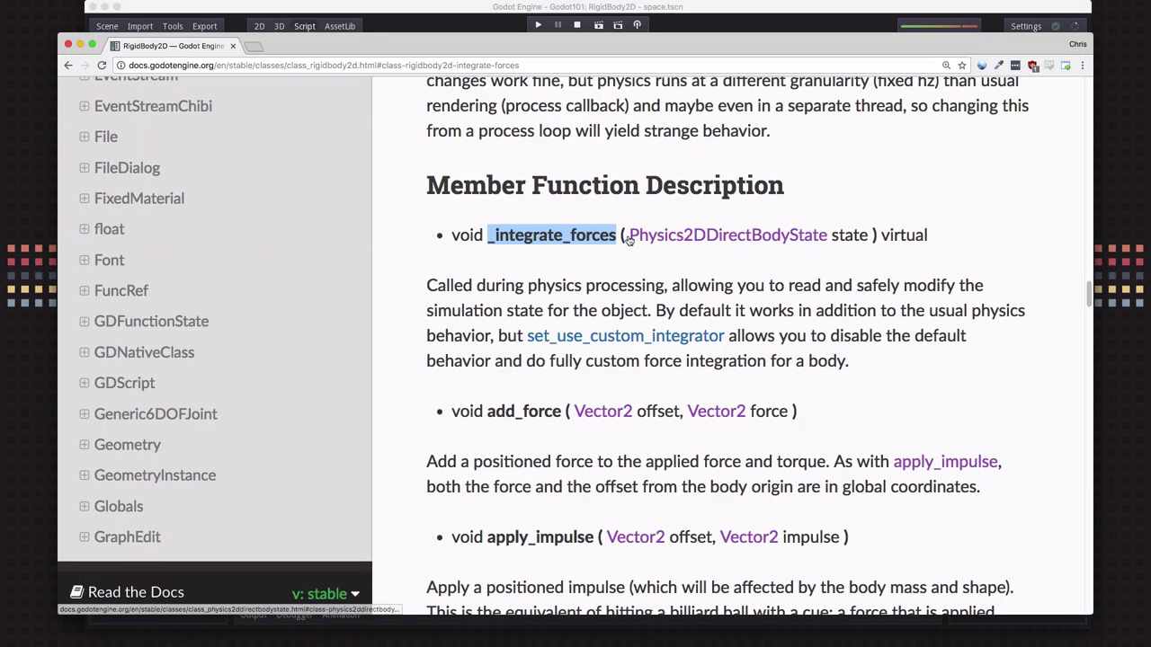
click(531, 241)
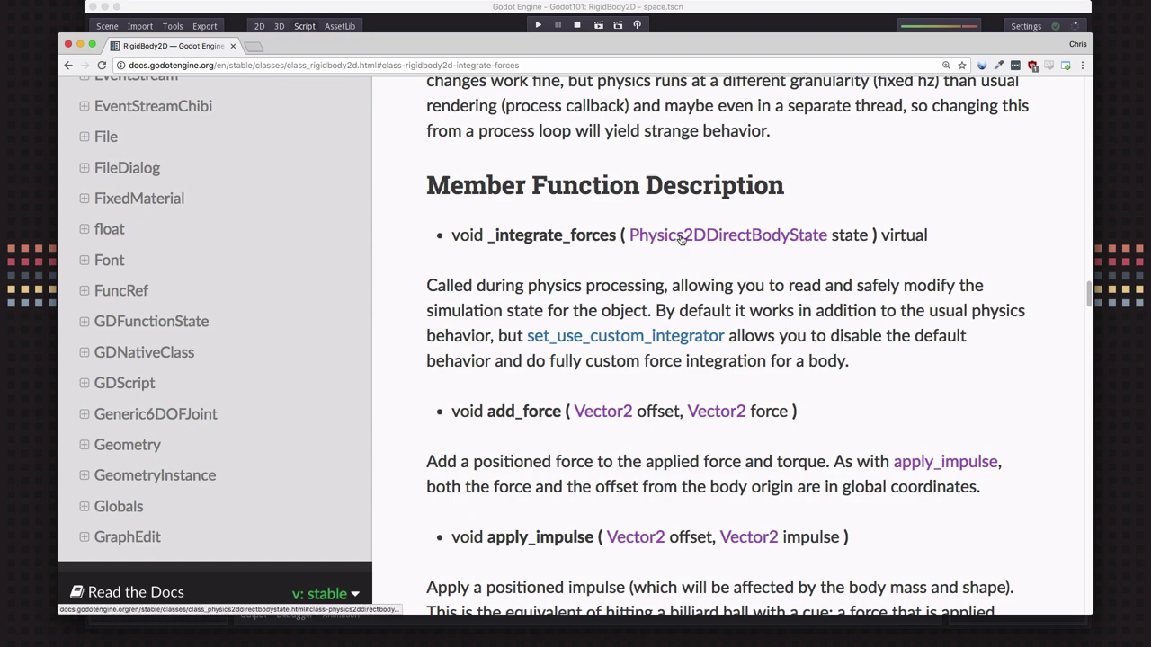
click(793, 241)
scroll(793, 243, down, 10)
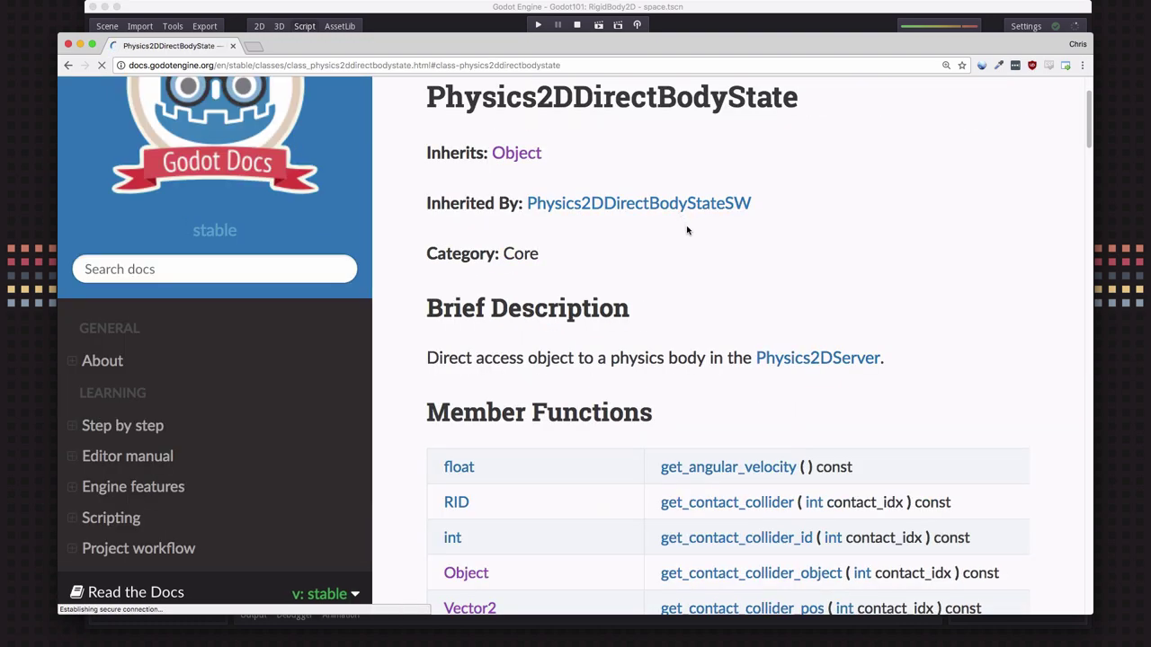
Look through the Physics2DDirectBodyState member functions and open the get_total_gravity description
scroll(795, 153, down, 10)
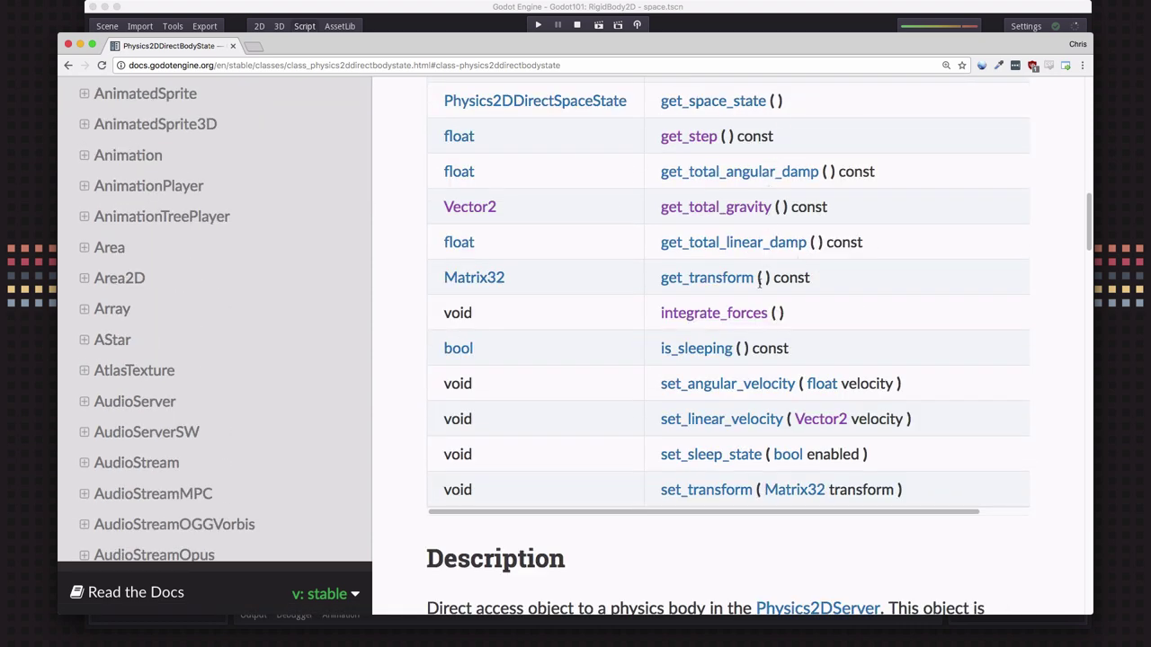
scroll(755, 405, up, 1)
scroll(753, 385, up, 7)
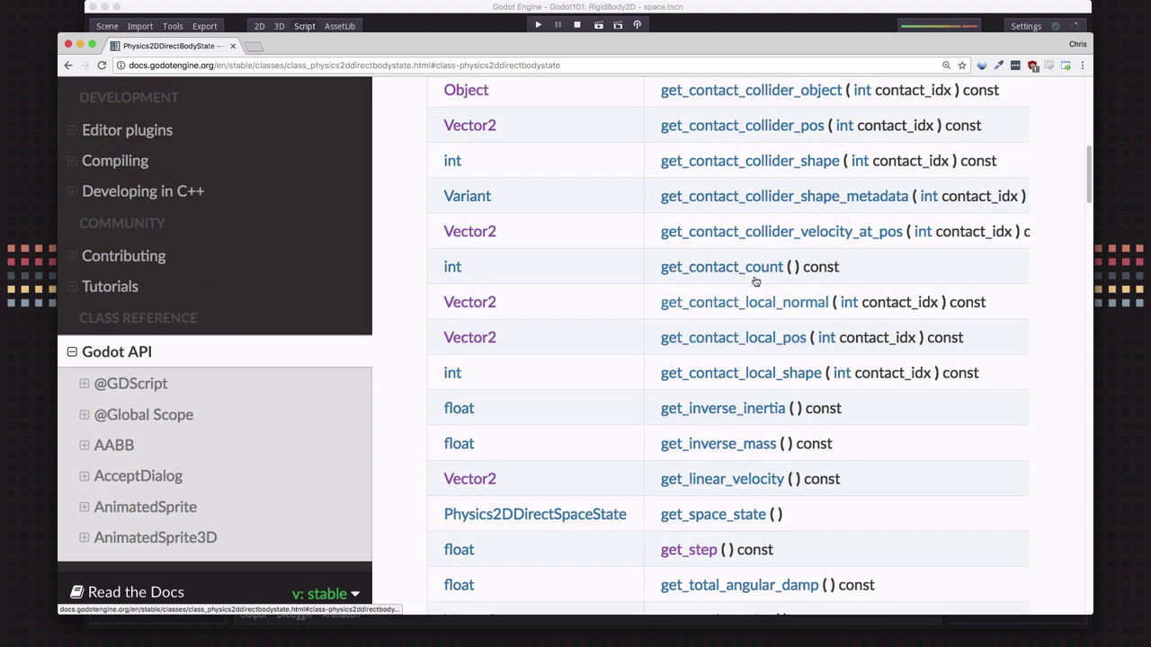
scroll(747, 445, down, 2)
scroll(754, 454, down, 1)
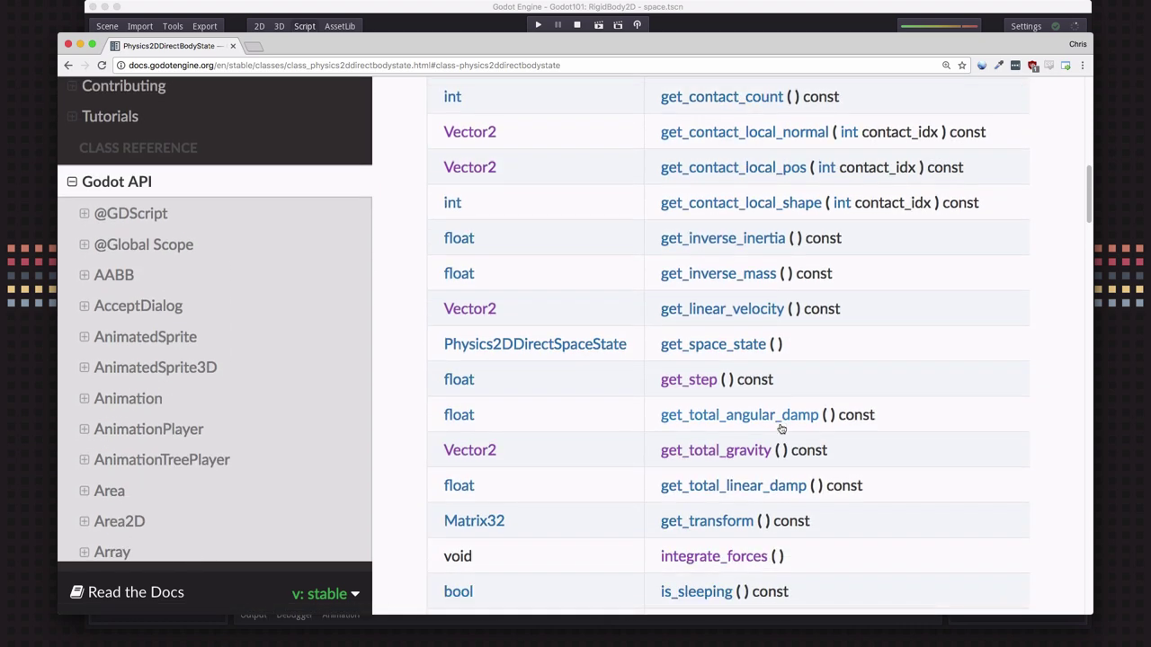
click(705, 453)
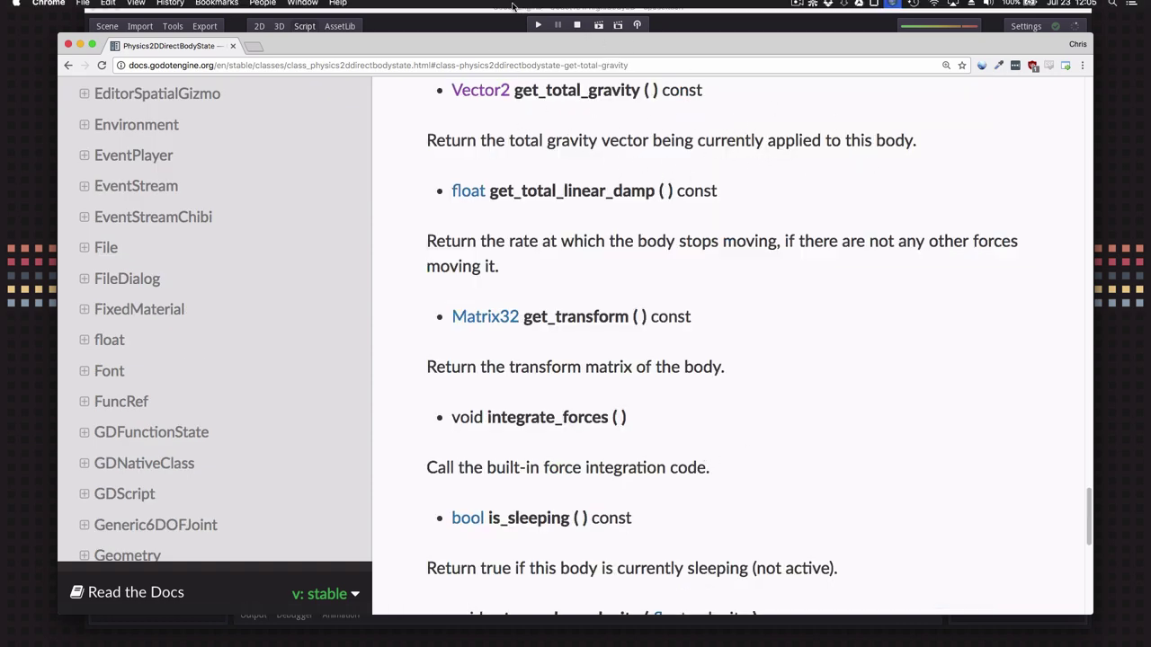
Switch back to Godot and insert state.get_total_gravity() + before thrust.rotated in the ui_up branch's set_applied_force call in ship.gd
click(468, 21)
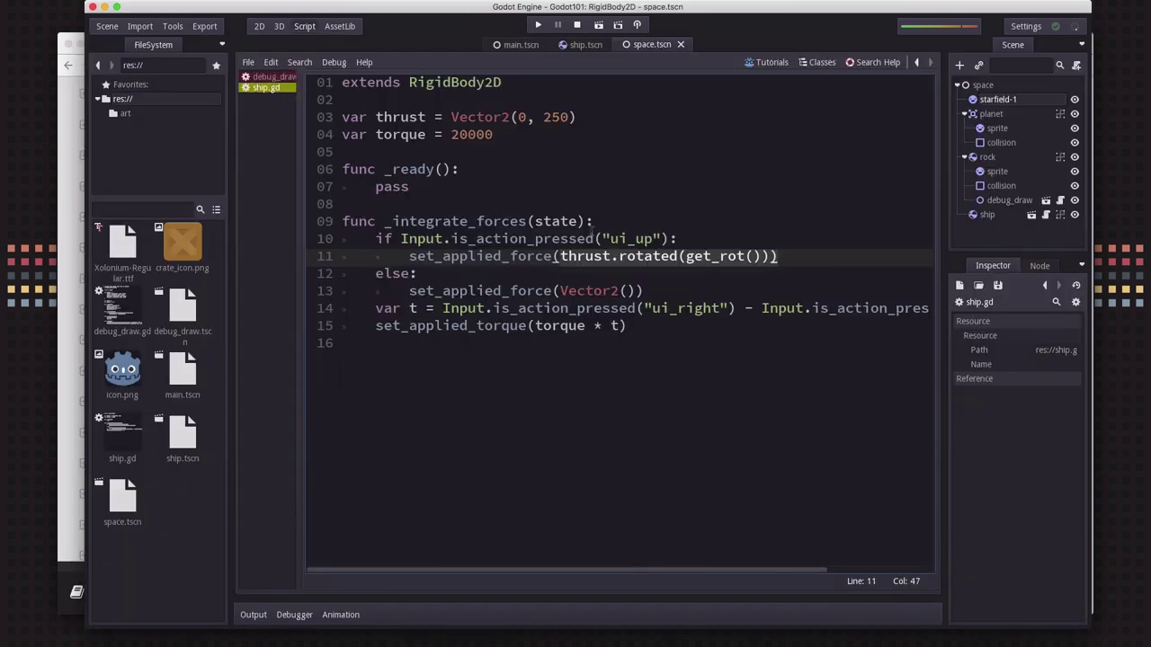
click(560, 257)
text(state.)
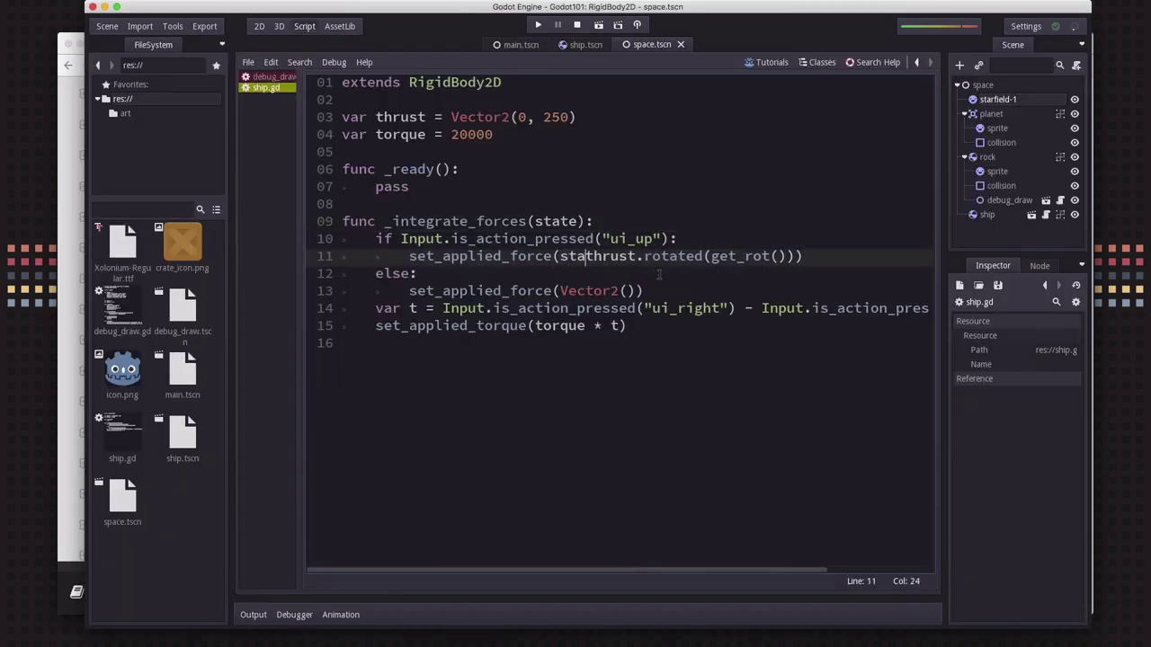
text(getgr)
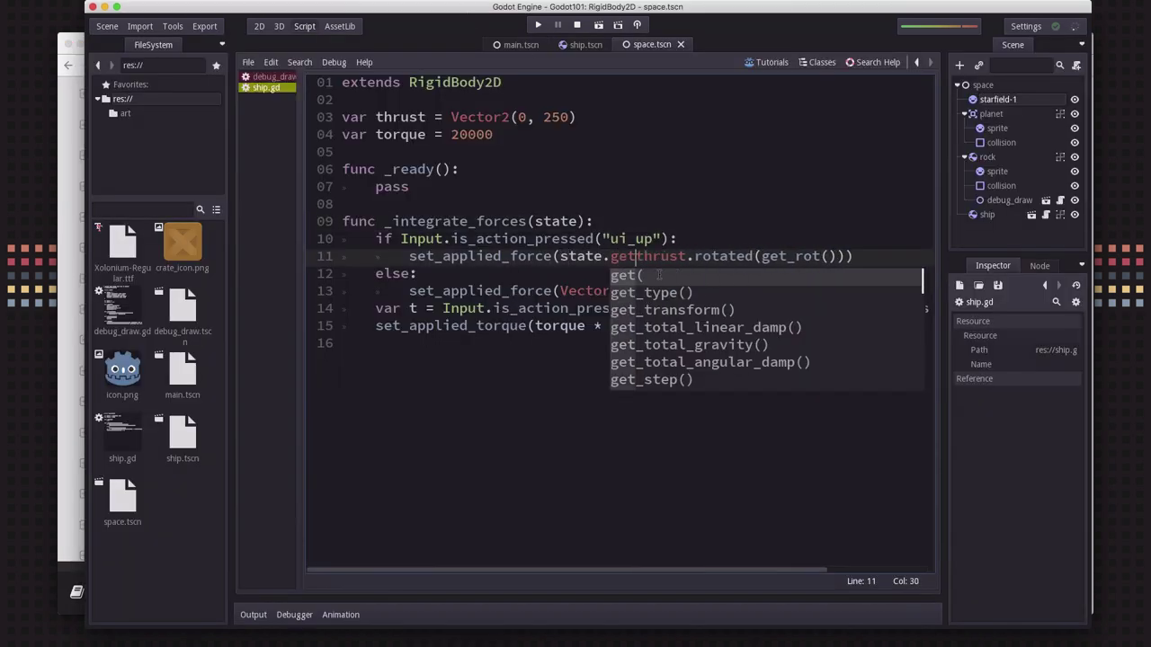
key(Return)
text(+)
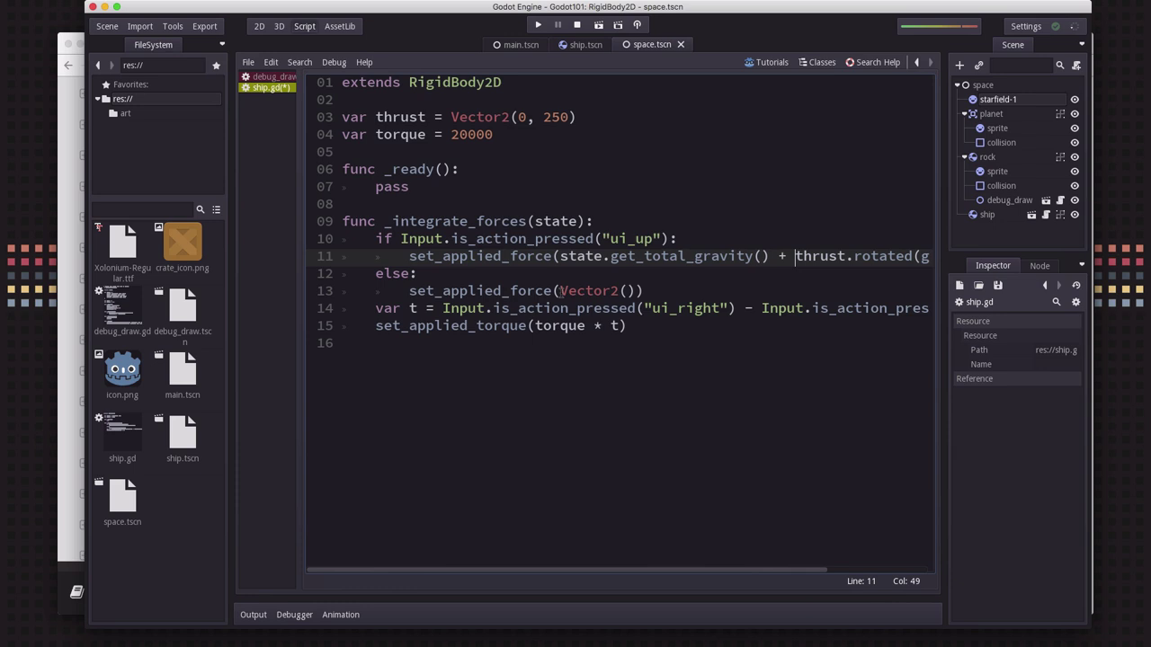
Copy the state.get_total_gravity() + term in front of Vector2() in the else branch's set_applied_force call
click(560, 291)
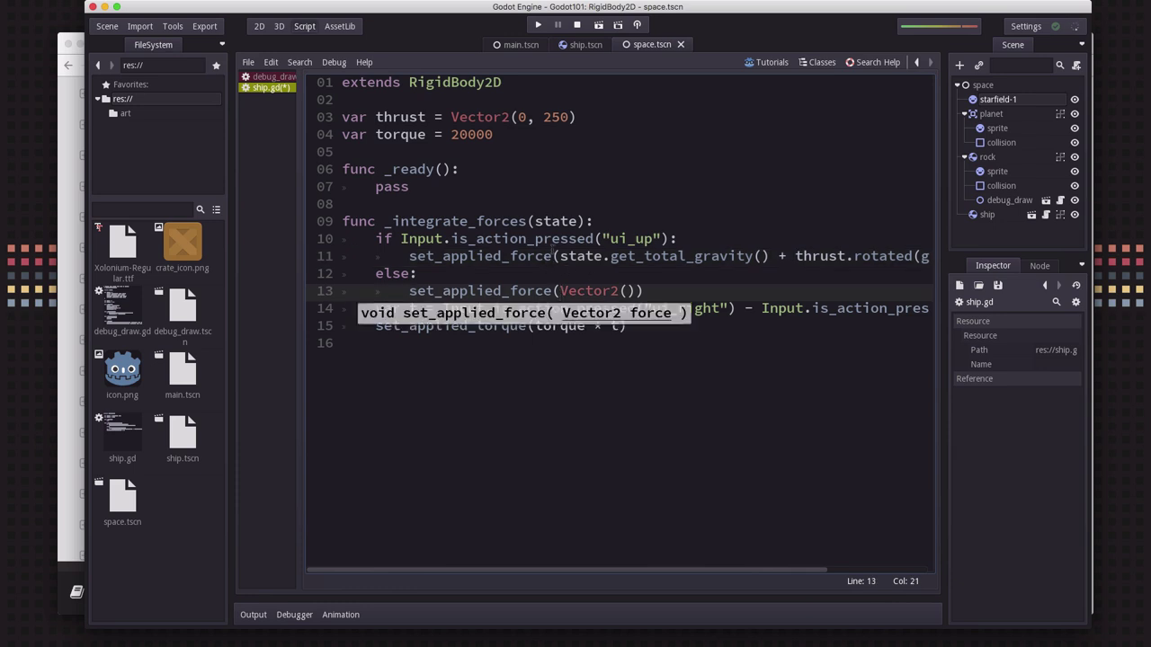
drag(557, 256, 770, 256)
key(ctrl+c)
click(559, 291)
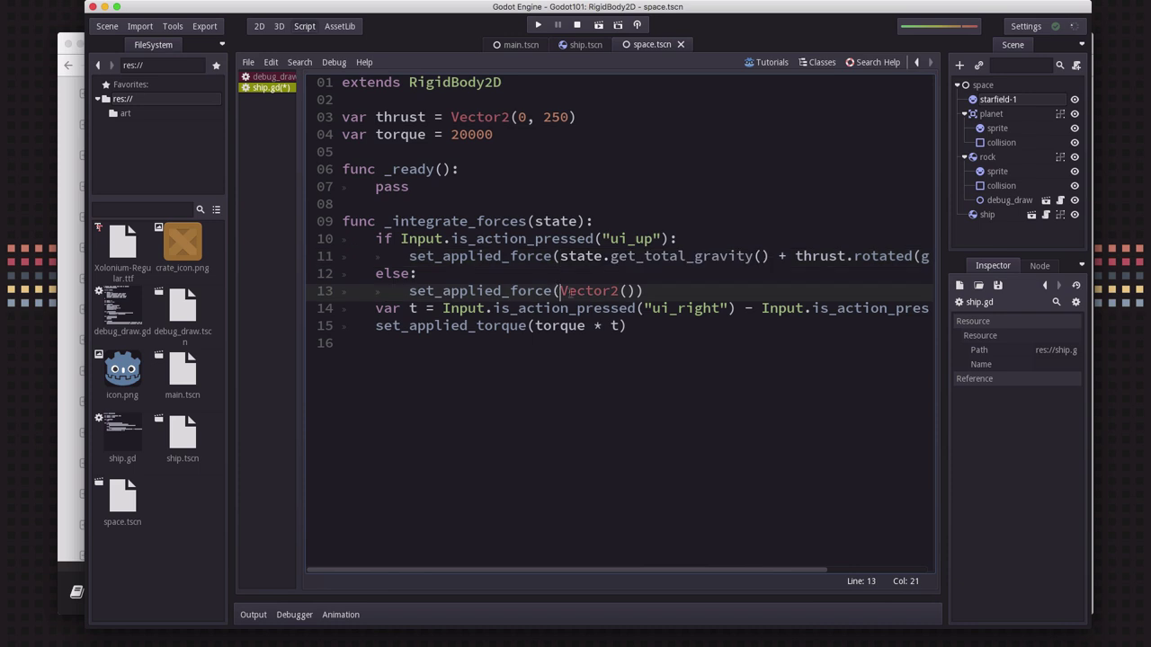
key(ctrl+v)
text(+)
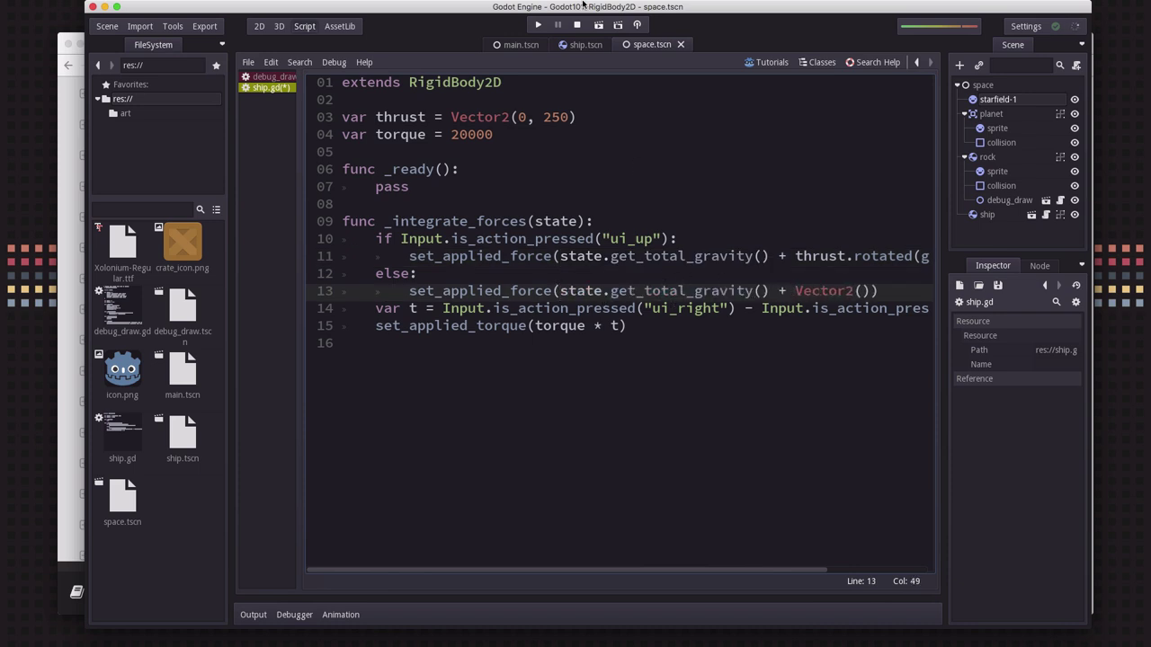
Run the space scene, fly the ship past the rock and around the planet to test gravity, and close the game window
click(599, 25)
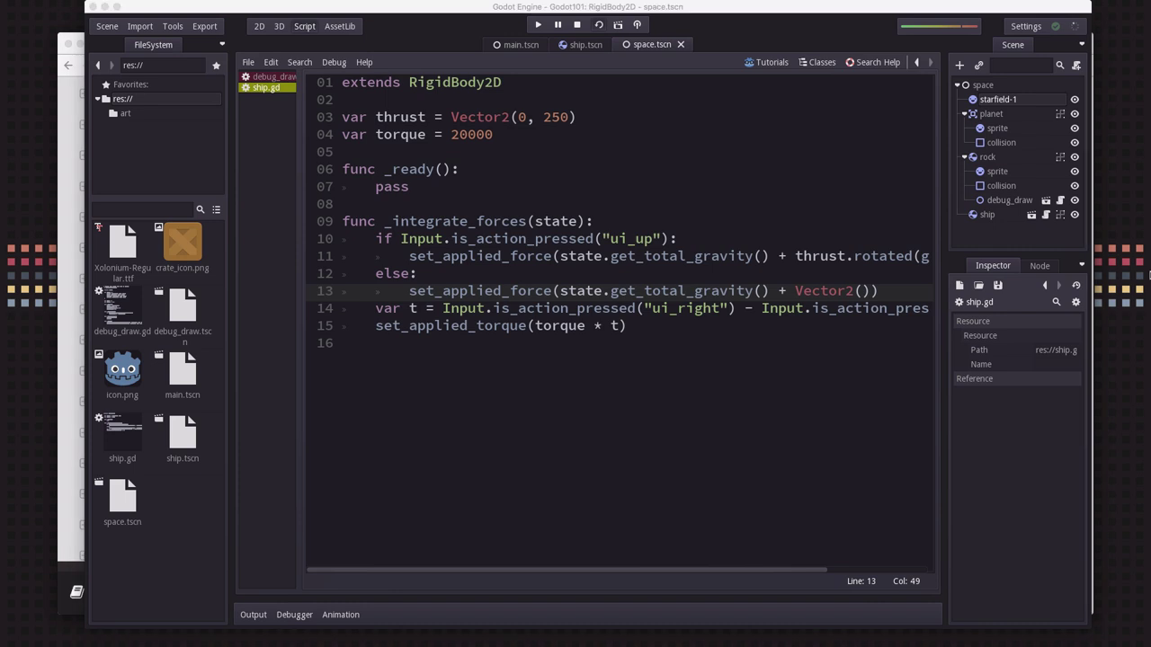
key(Right)
key(Up)
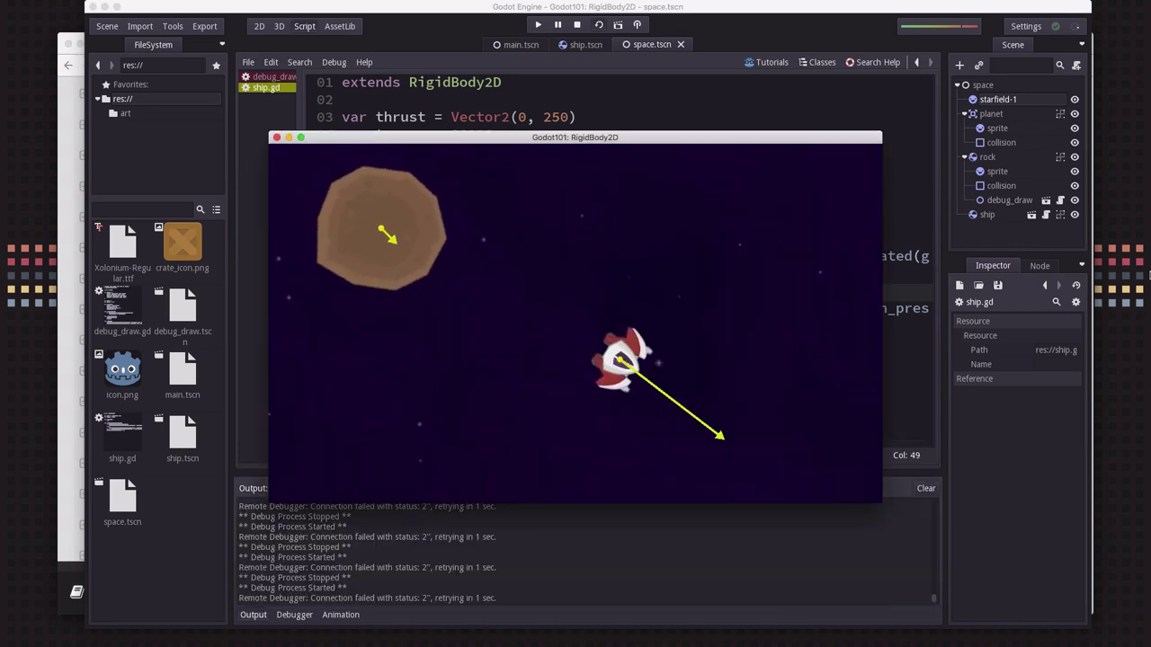
key(Left)
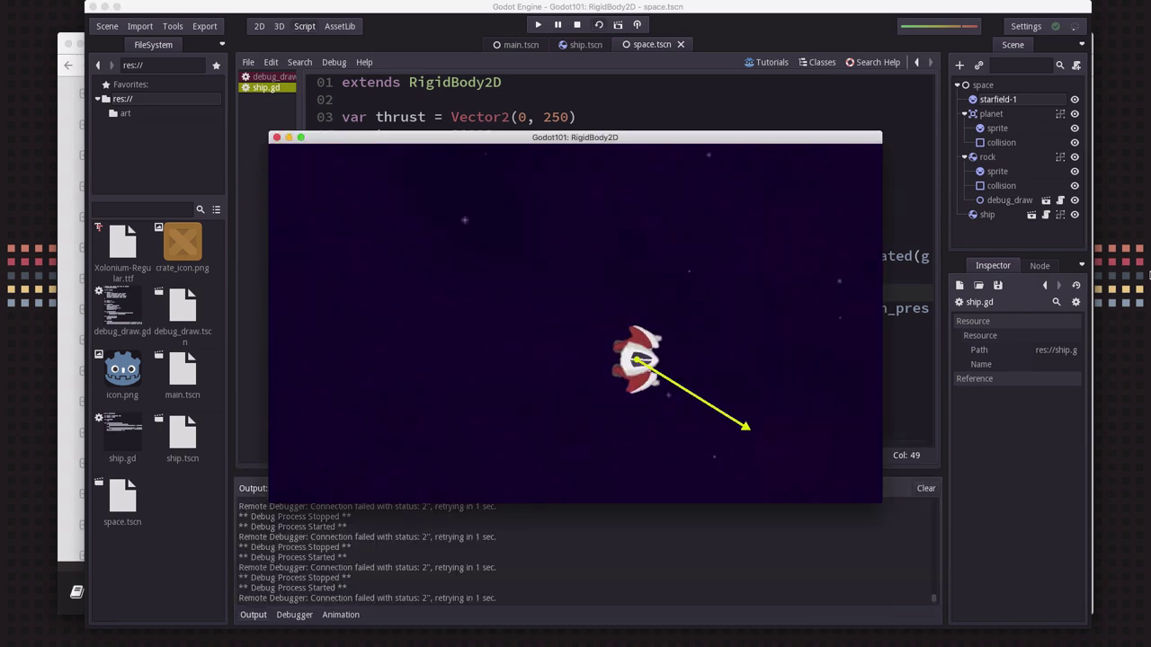
key(Up)
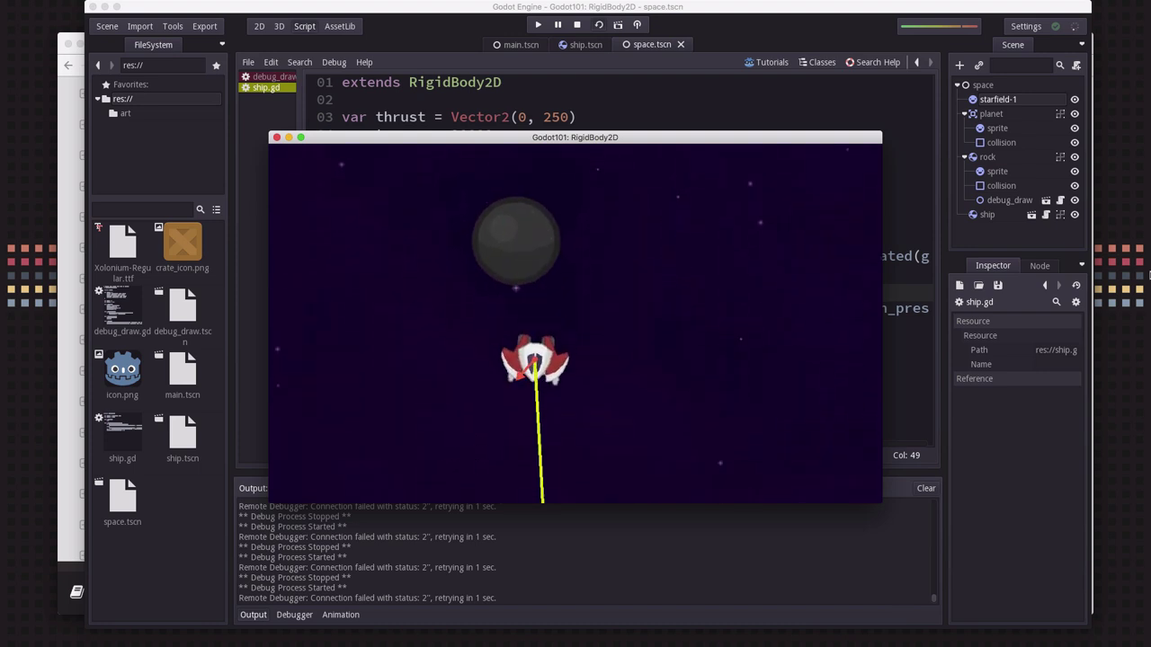
key(Up)
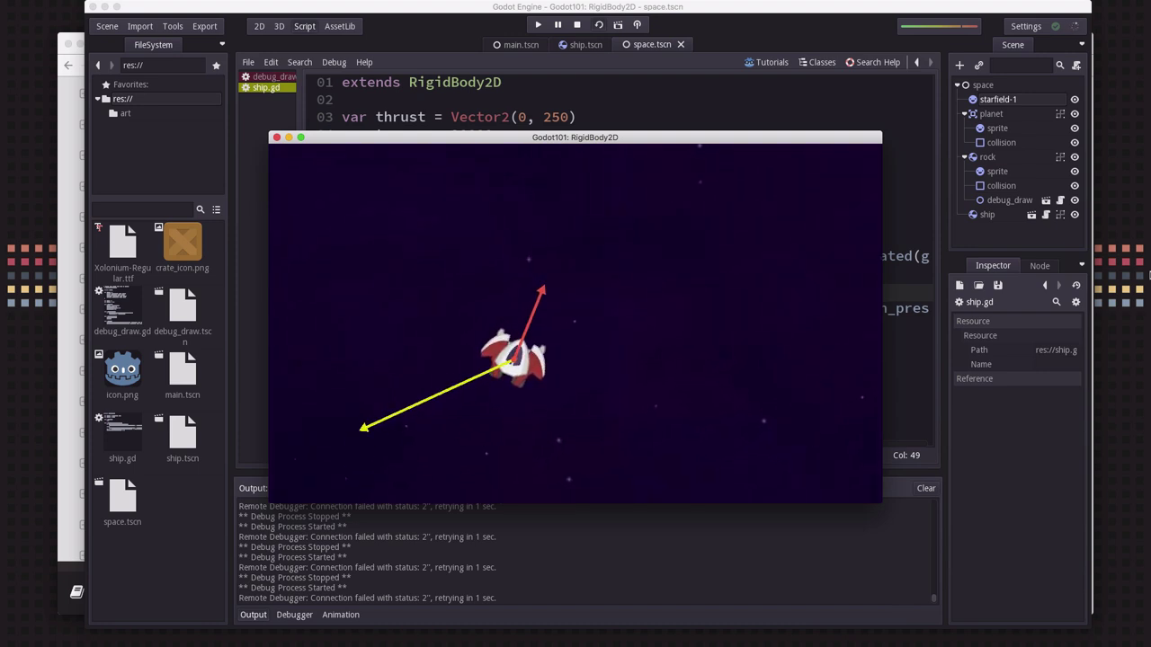
key(Right)
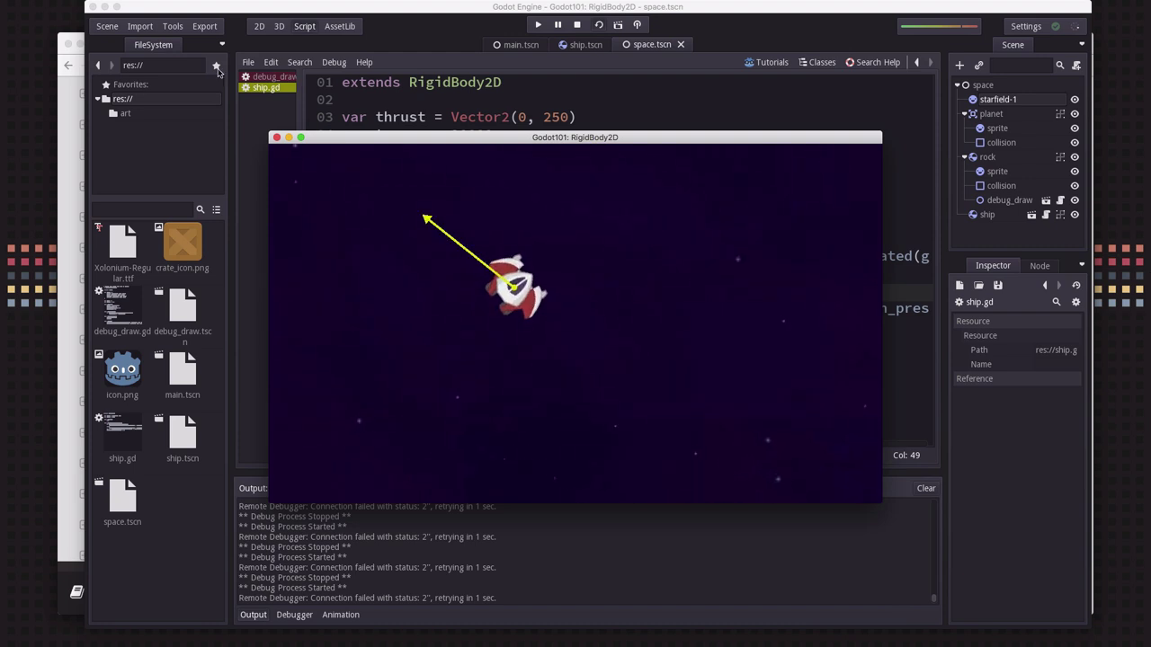
click(276, 136)
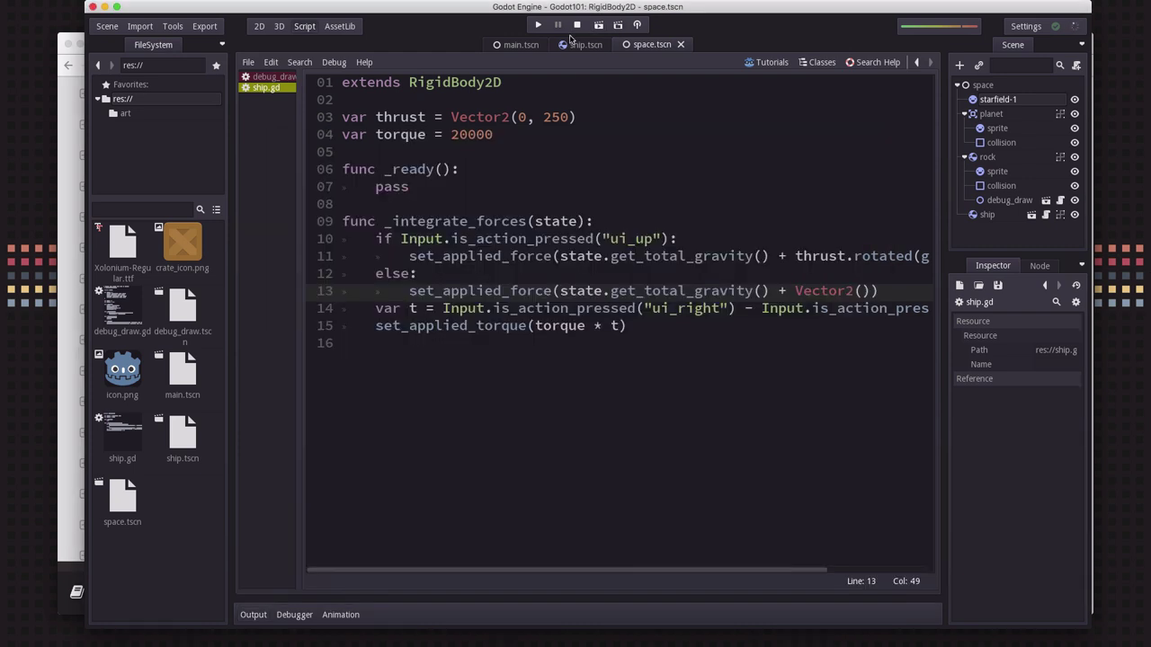
Show the space scene in the 2D view and select the planet node to inspect its Area2D properties
click(259, 26)
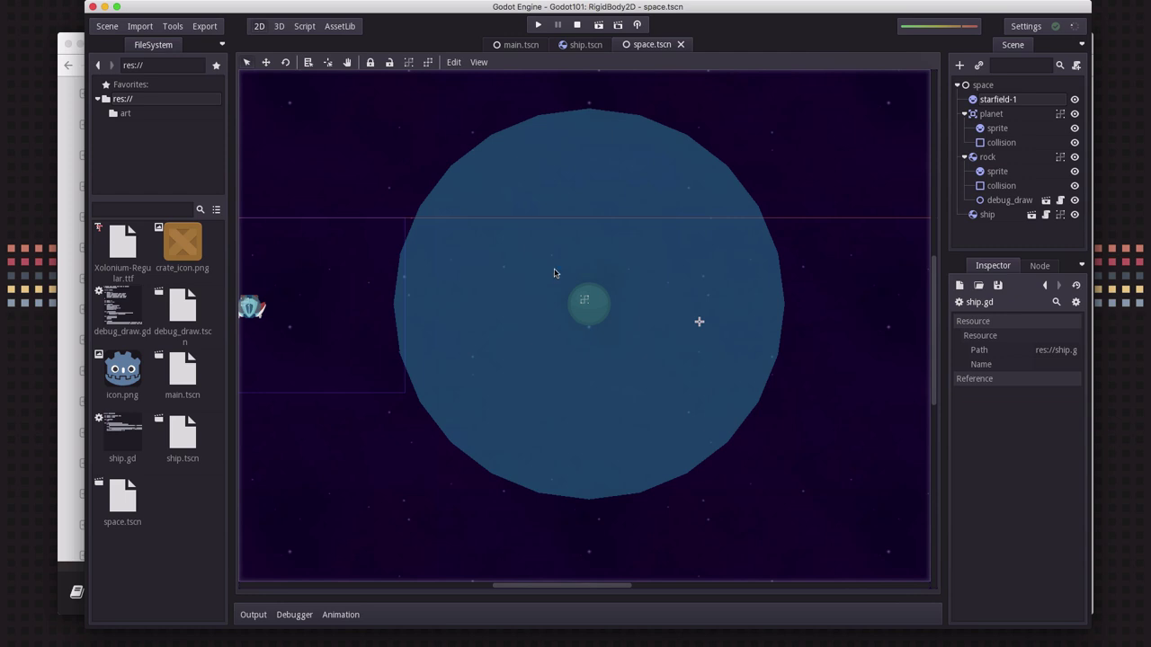
click(1000, 115)
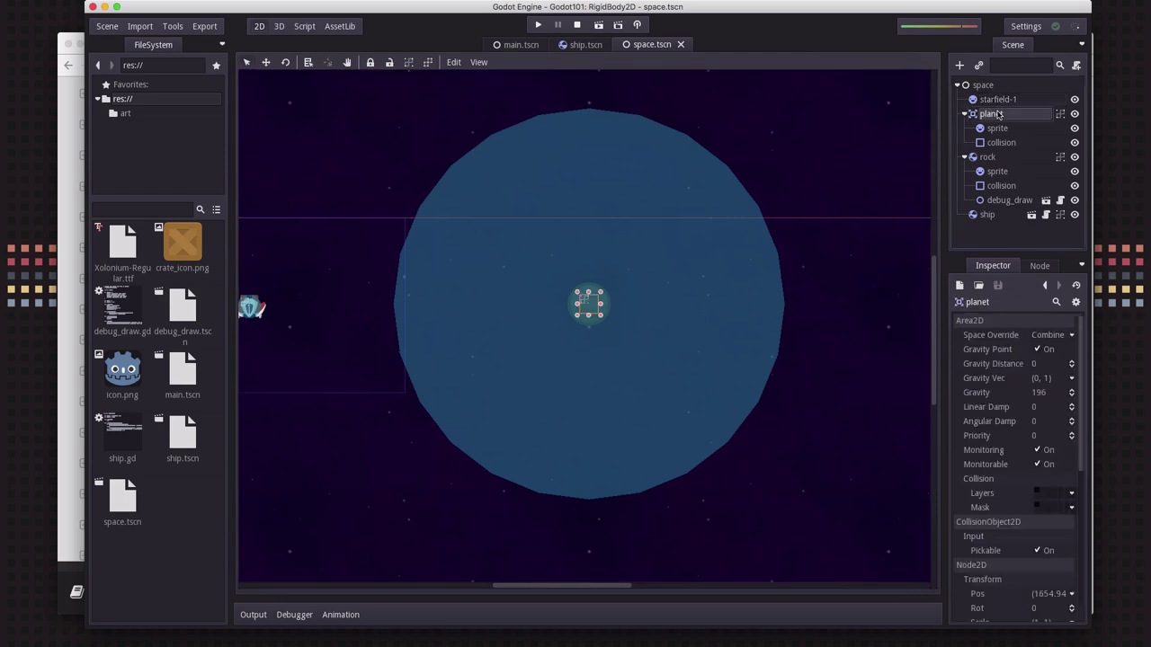